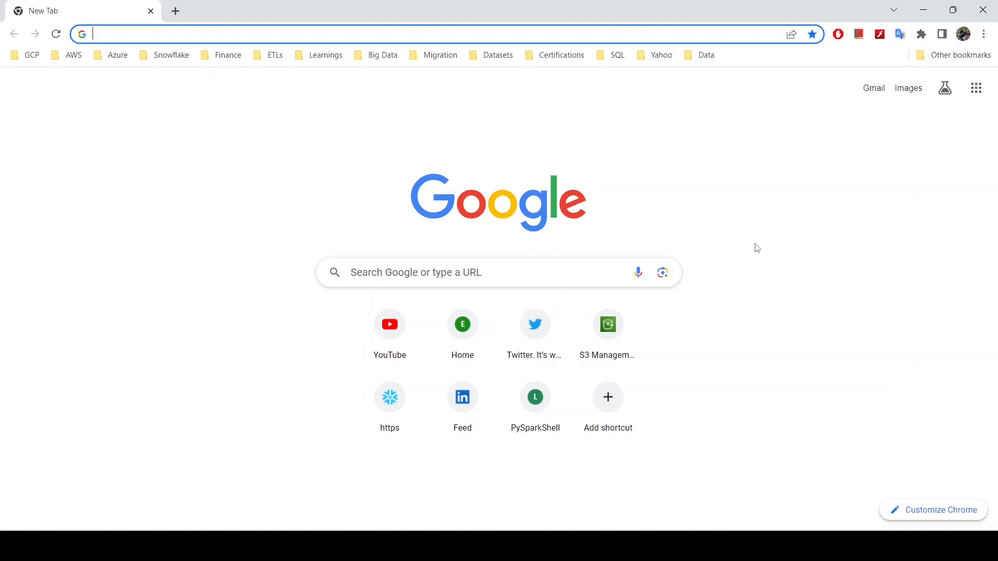
# Open the AWS Management Console website and log back in to the console
pyautogui.write('aws.amazon.com/console')
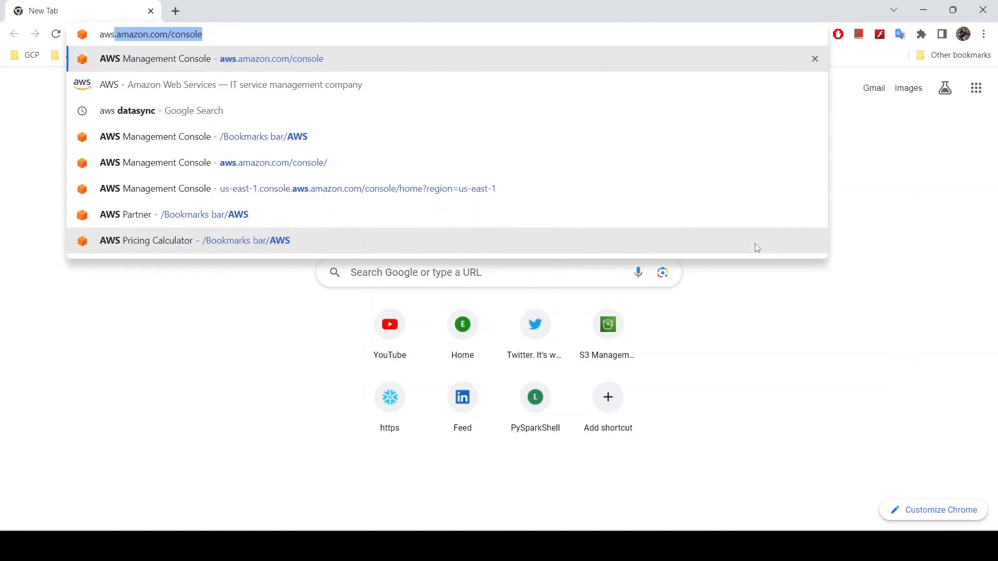
pyautogui.press('Return')
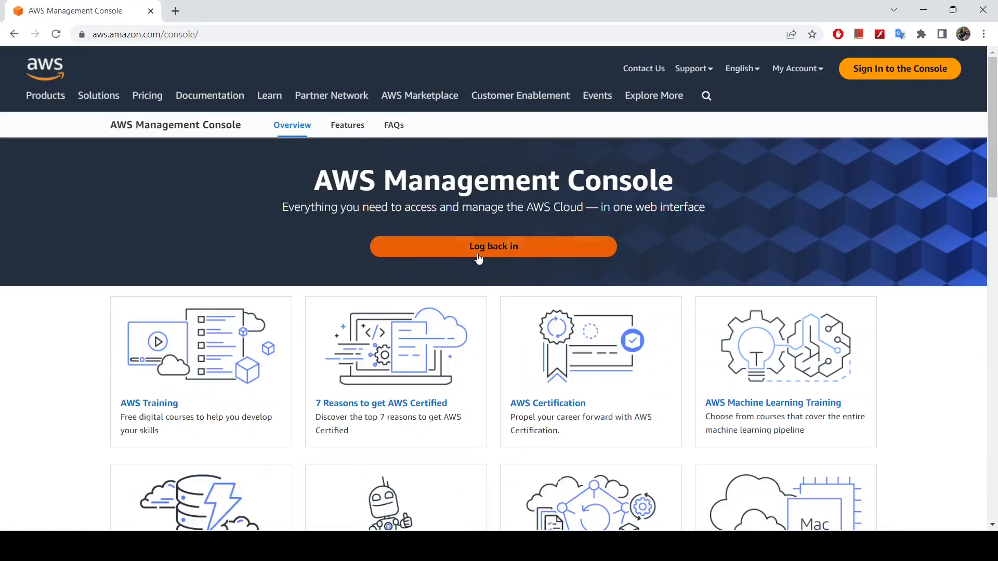
pyautogui.click(475, 254)
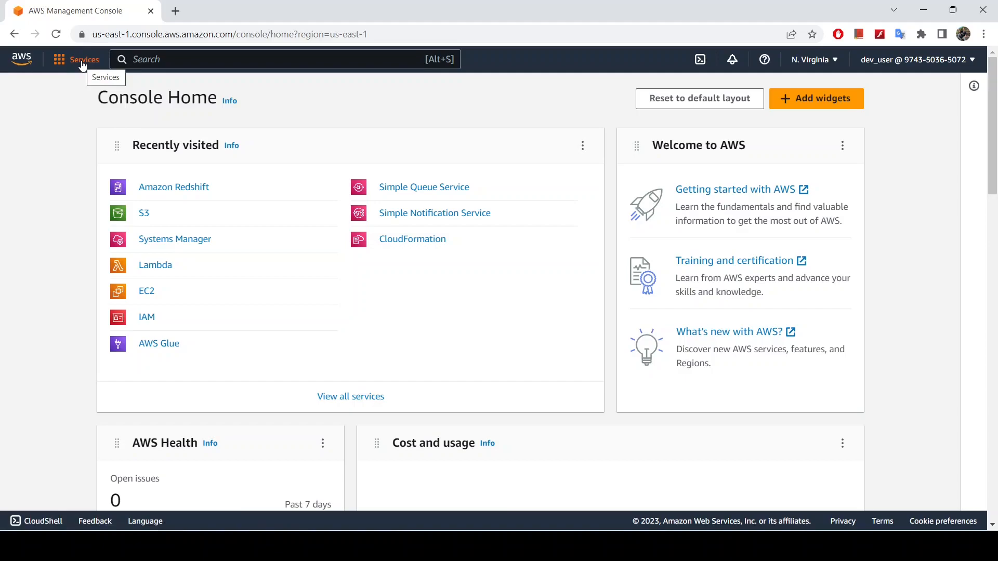
# Search the AWS services for redshift and open Amazon Redshift in a new browser tab
pyautogui.click(150, 63)
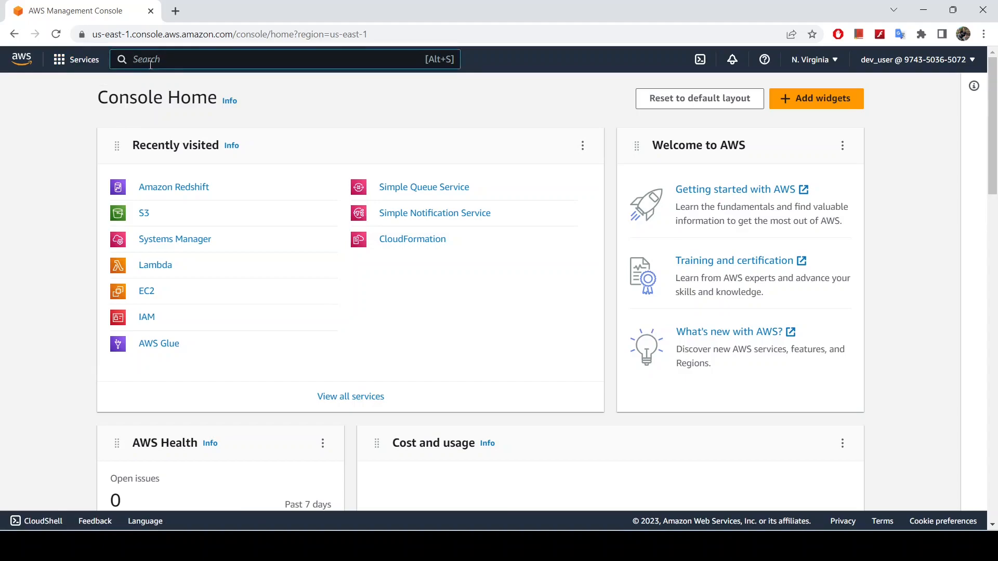
pyautogui.write('redshift')
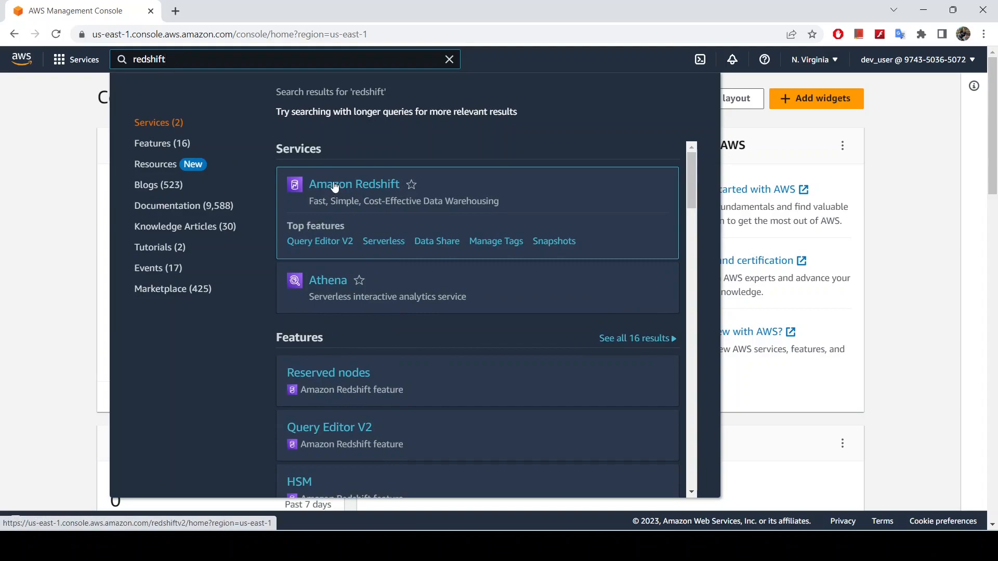
pyautogui.rightClick(334, 188)
pyautogui.click(355, 198)
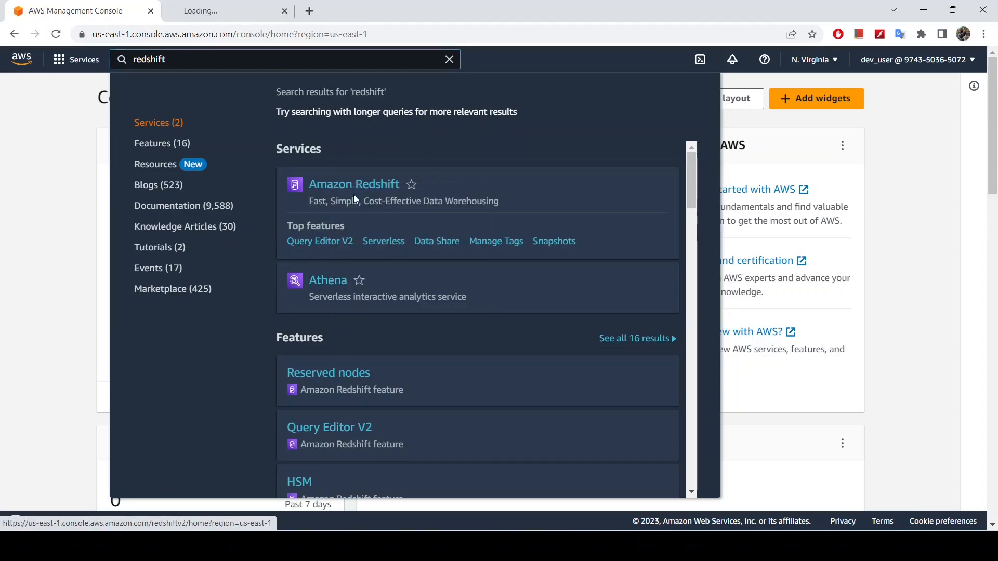
pyautogui.click(257, 12)
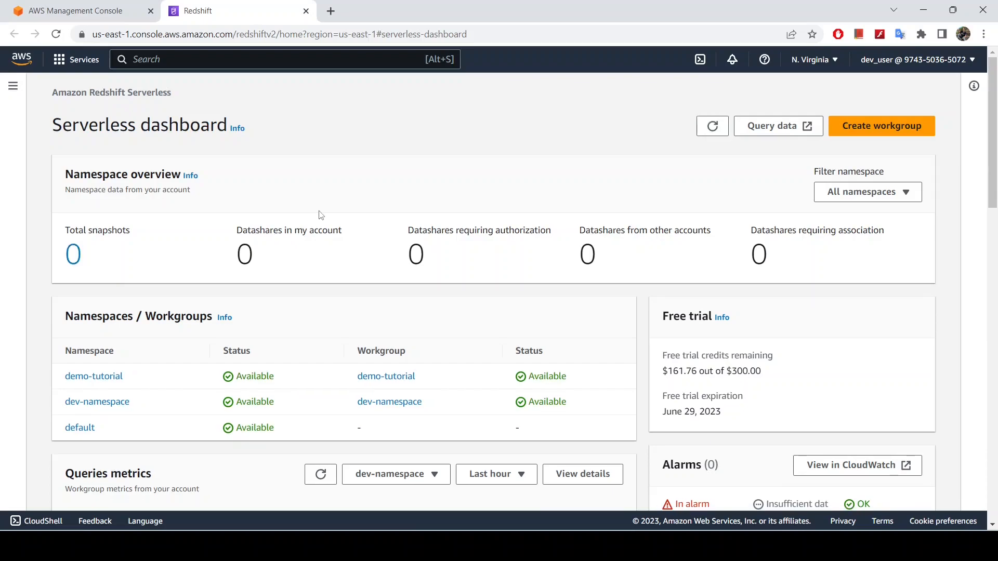
# Open the query editor from the demo-tutorial namespace and close both previously opened query tabs
pyautogui.click(101, 383)
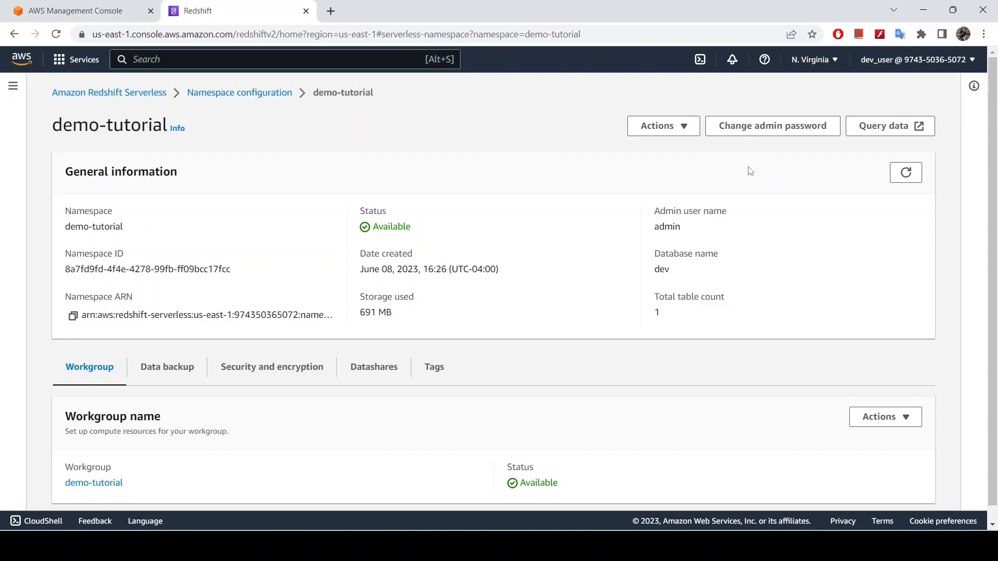
pyautogui.click(882, 130)
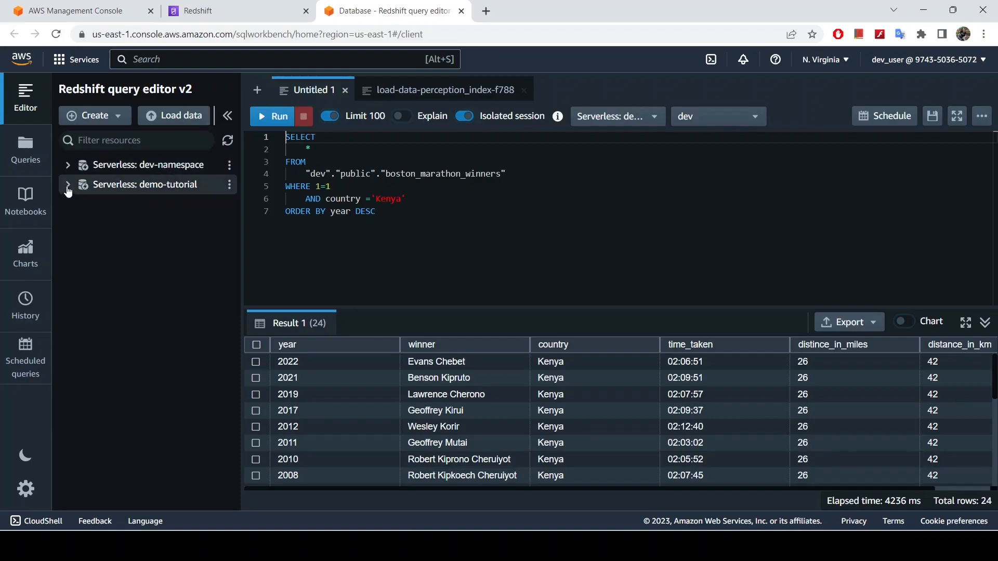
pyautogui.click(345, 91)
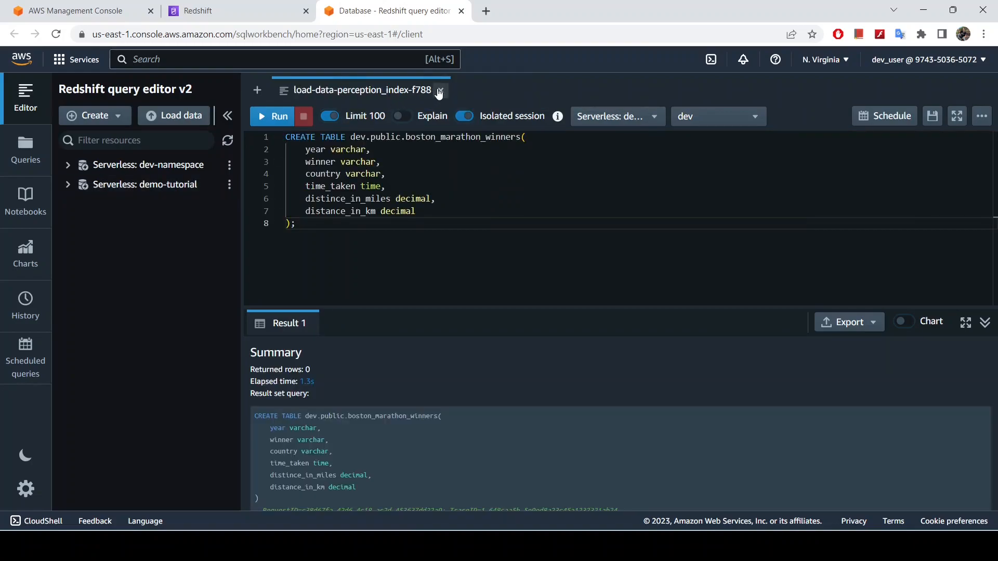
pyautogui.click(438, 90)
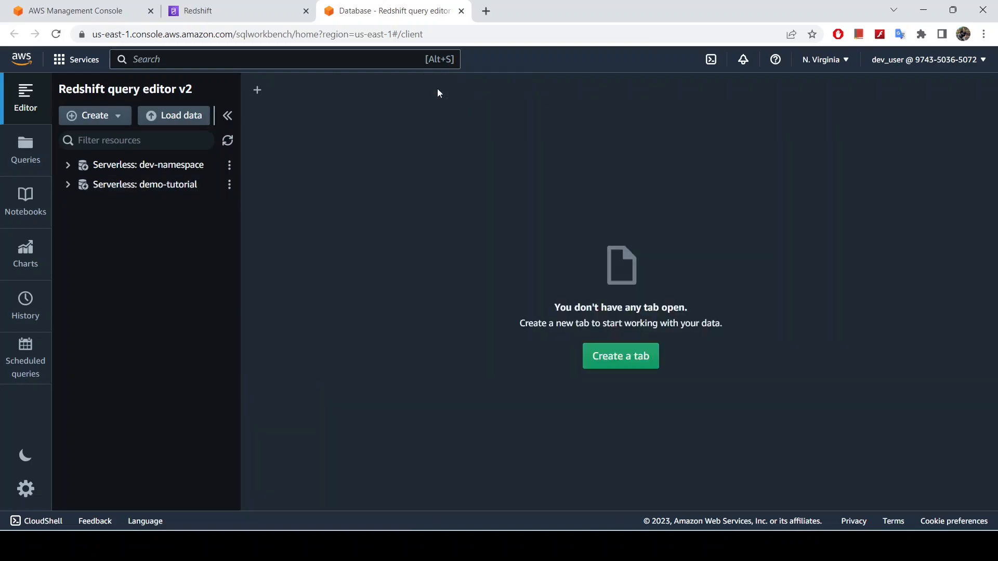
# Expand Serverless: demo-tutorial to the tables of the dev database's public schema and widen the resource tree
pyautogui.click(68, 185)
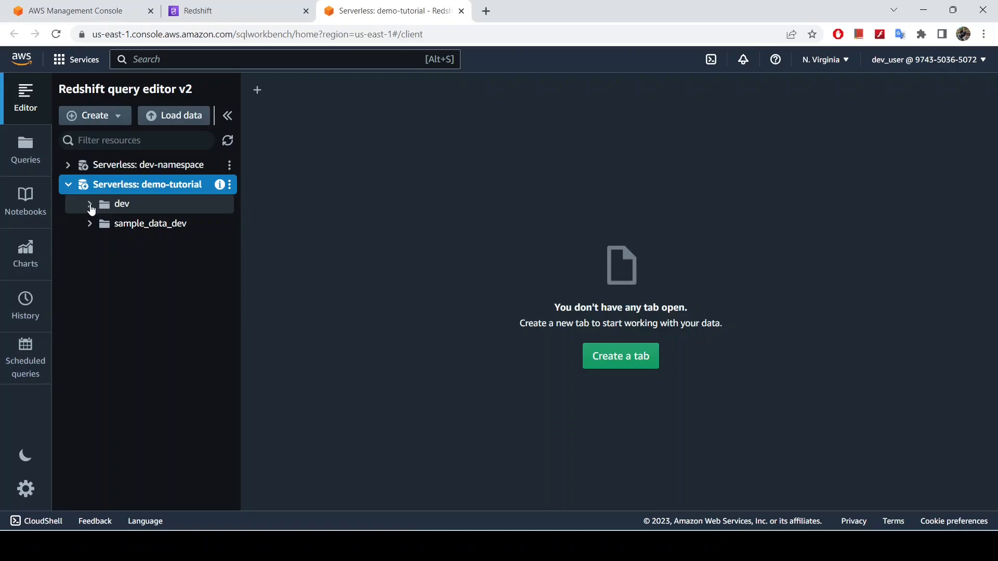
pyautogui.click(91, 207)
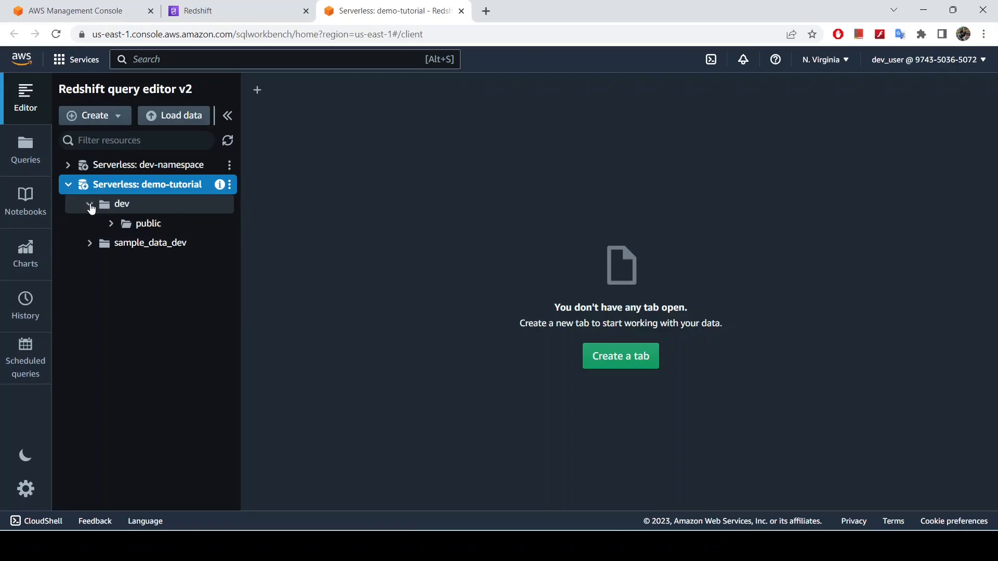
pyautogui.click(110, 223)
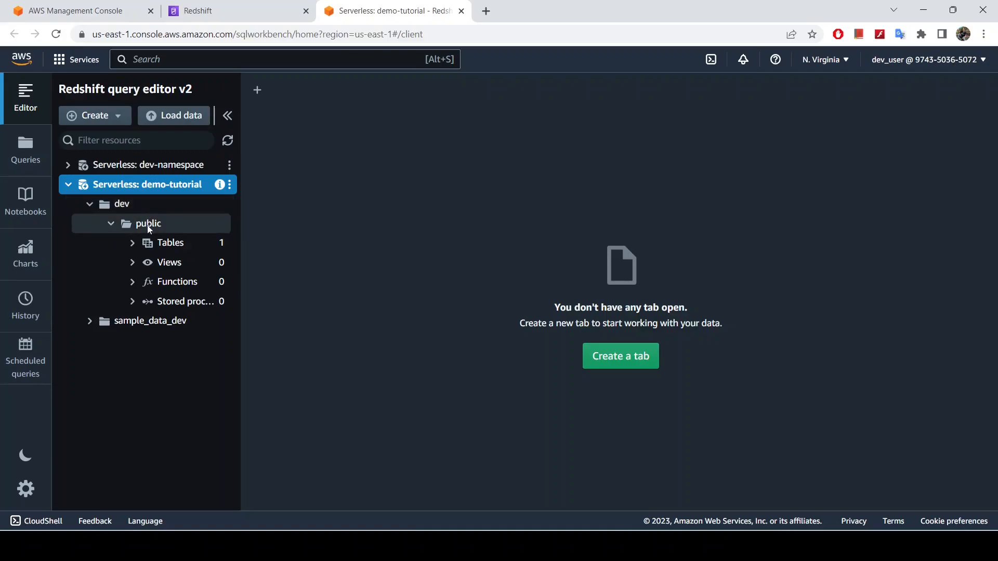
pyautogui.rightClick(168, 243)
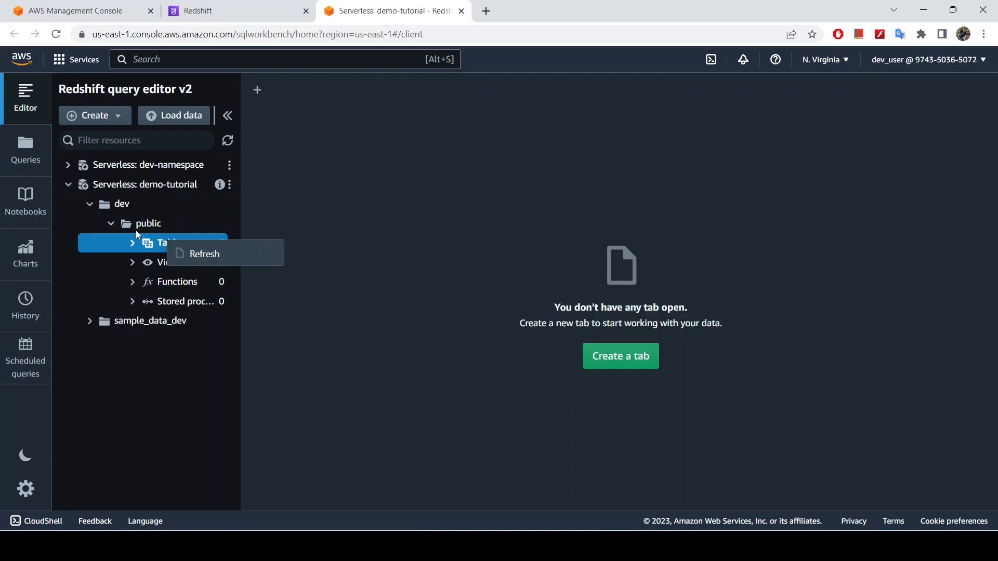
pyautogui.click(150, 221)
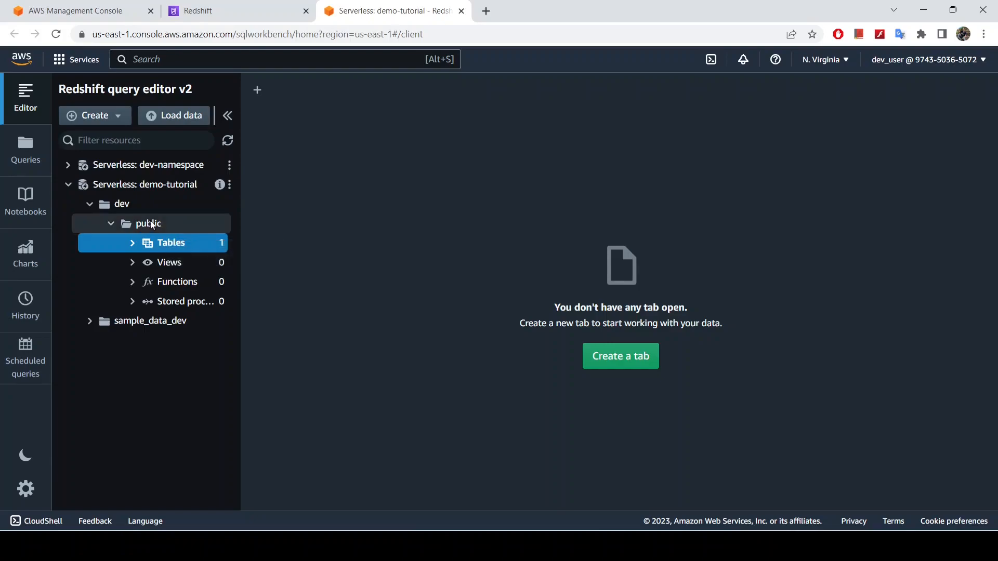
pyautogui.click(133, 244)
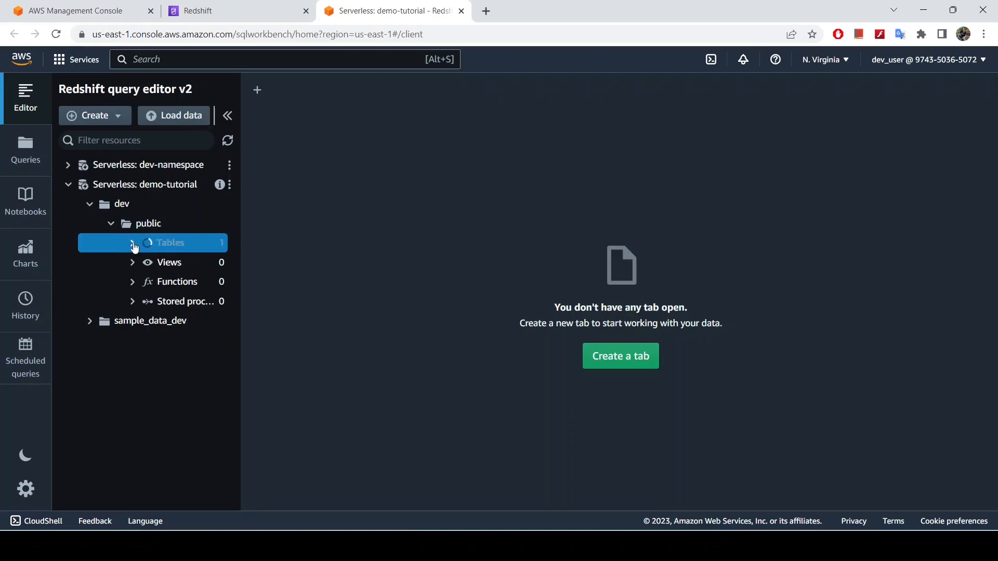
pyautogui.moveTo(239, 267); pyautogui.dragTo(300, 260)
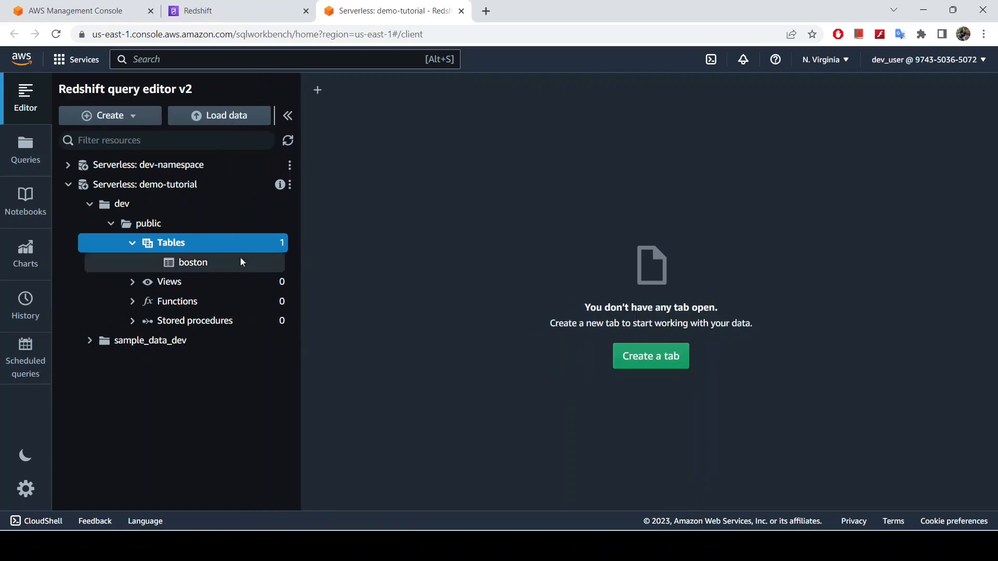
# Delete the boston table from the public schema, refresh the dev database and dismiss the notification
pyautogui.rightClick(215, 263)
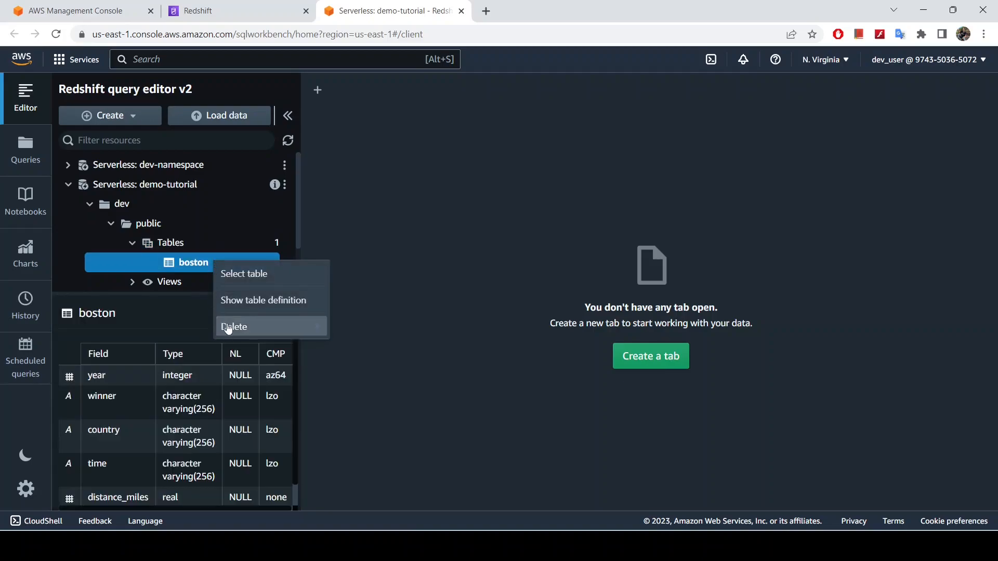
pyautogui.moveTo(240, 327)
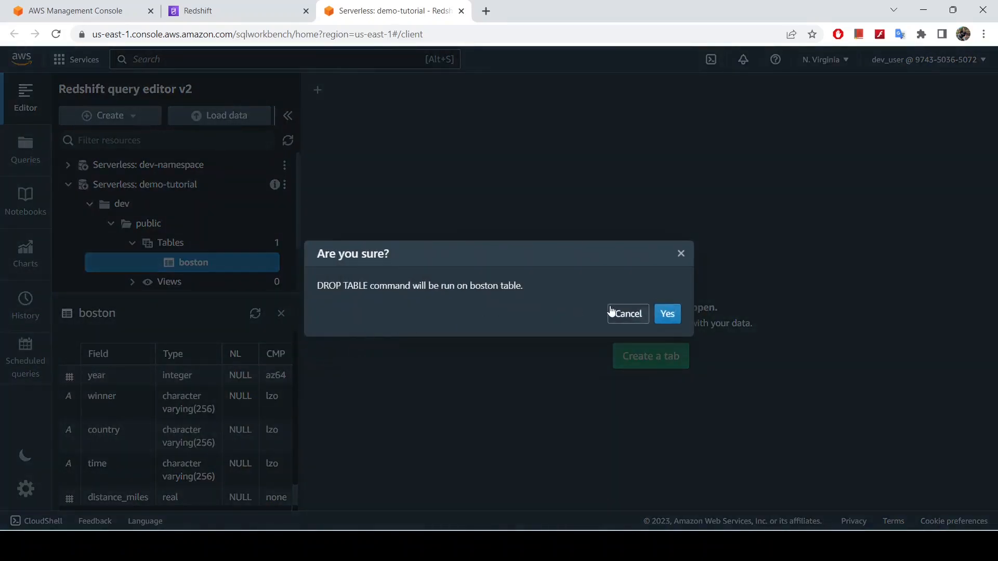
pyautogui.click(660, 313)
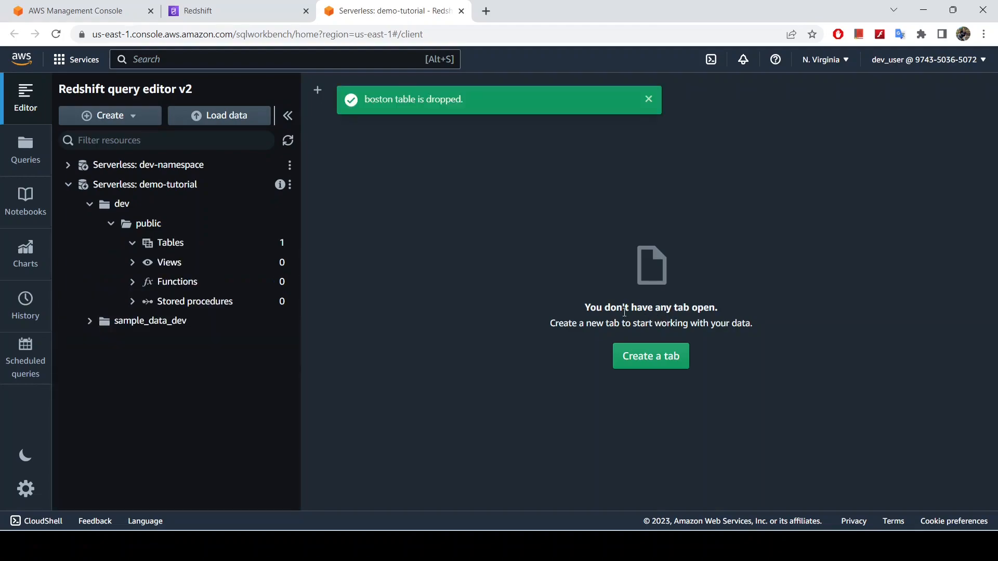
pyautogui.rightClick(152, 205)
pyautogui.click(172, 219)
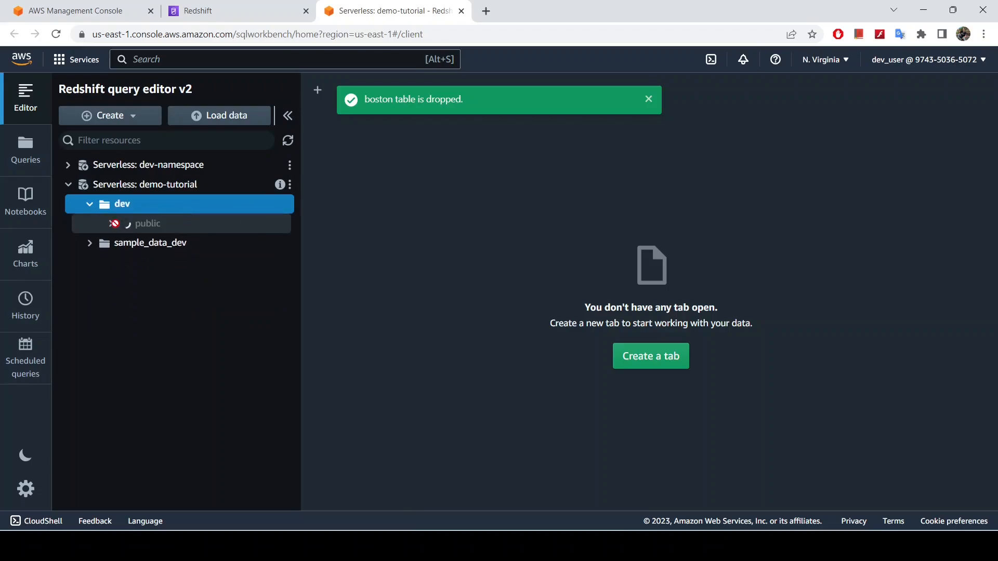
pyautogui.click(648, 98)
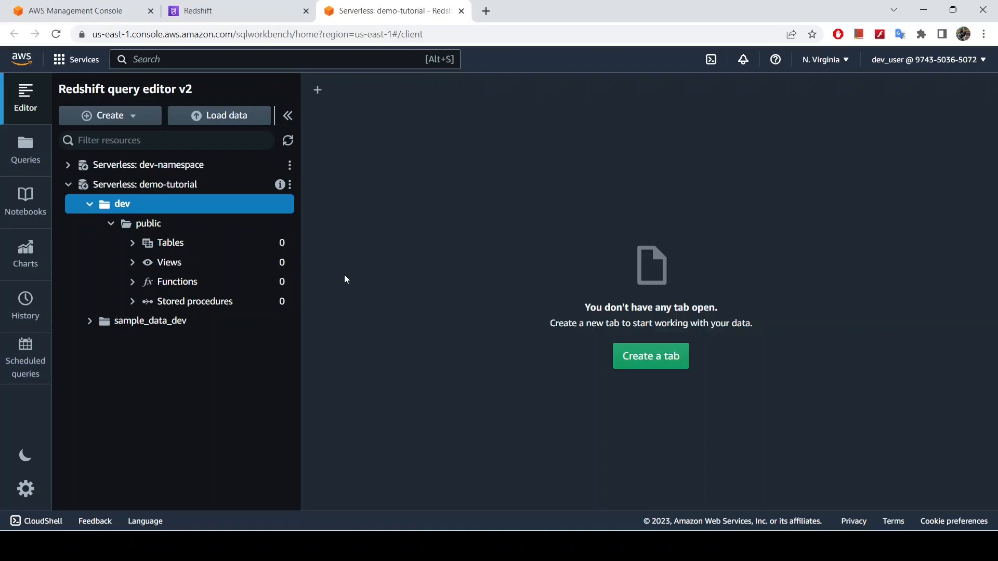
# Examine the IAM roles in the demo-tutorial namespace's security and encryption settings, including the default role's details
pyautogui.click(243, 11)
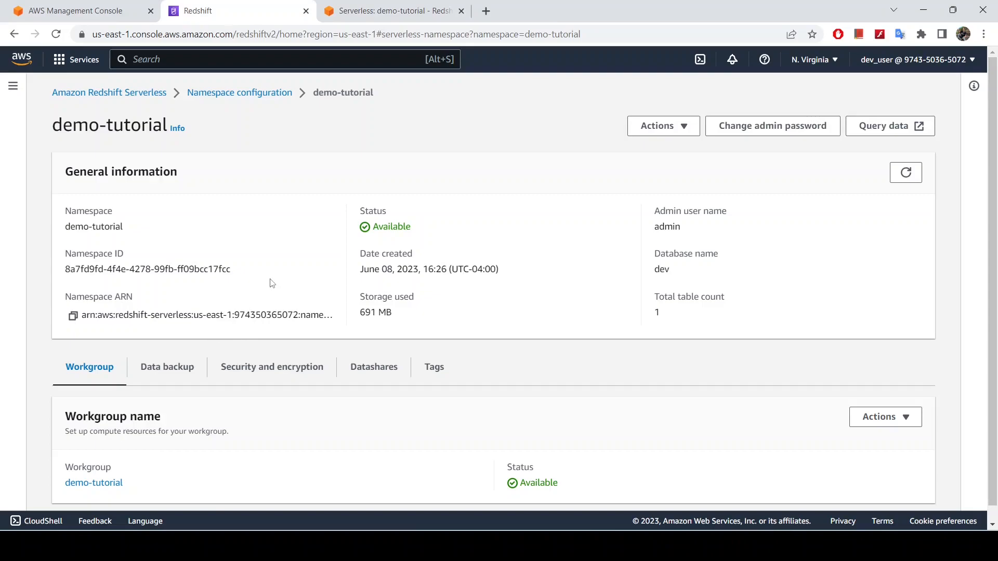
pyautogui.scroll(-1, 272, 284)
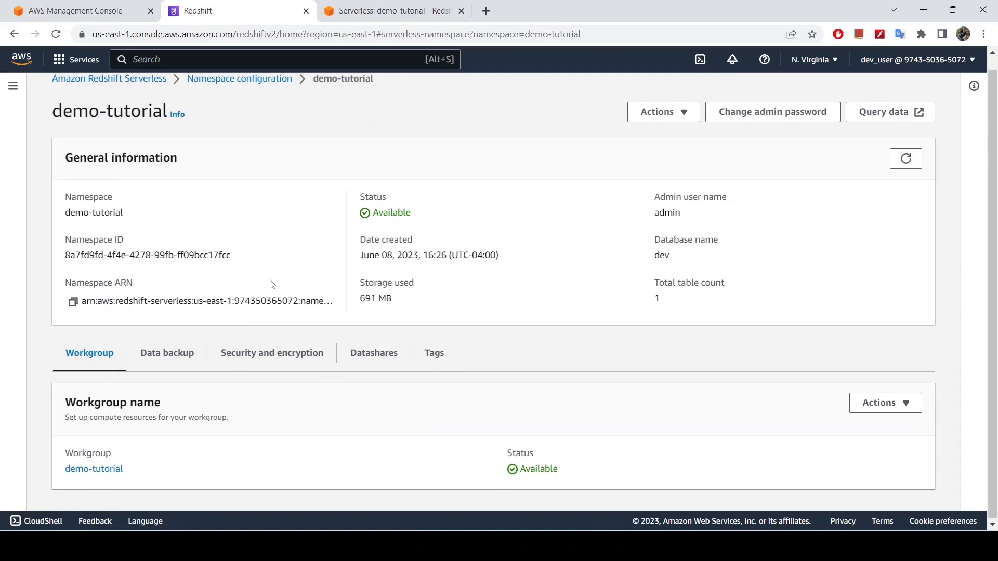
pyautogui.click(266, 358)
pyautogui.scroll(-4, 285, 357)
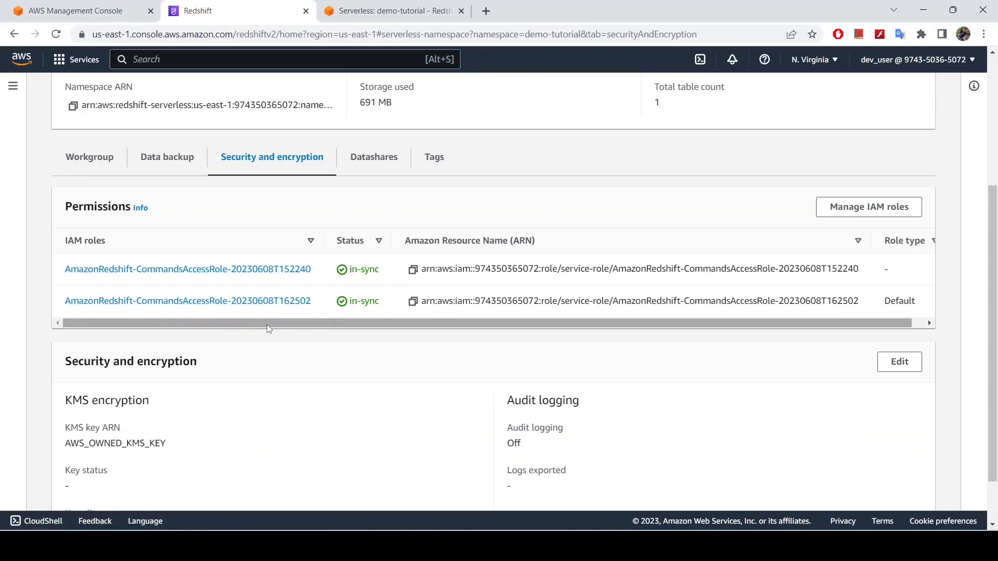
pyautogui.scroll(4, 267, 324)
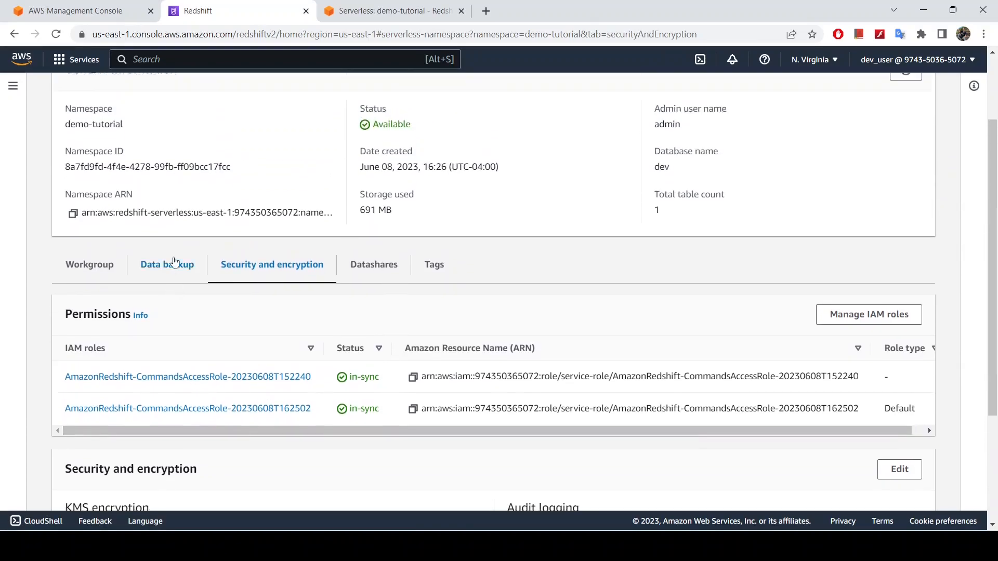
pyautogui.scroll(-4, 176, 265)
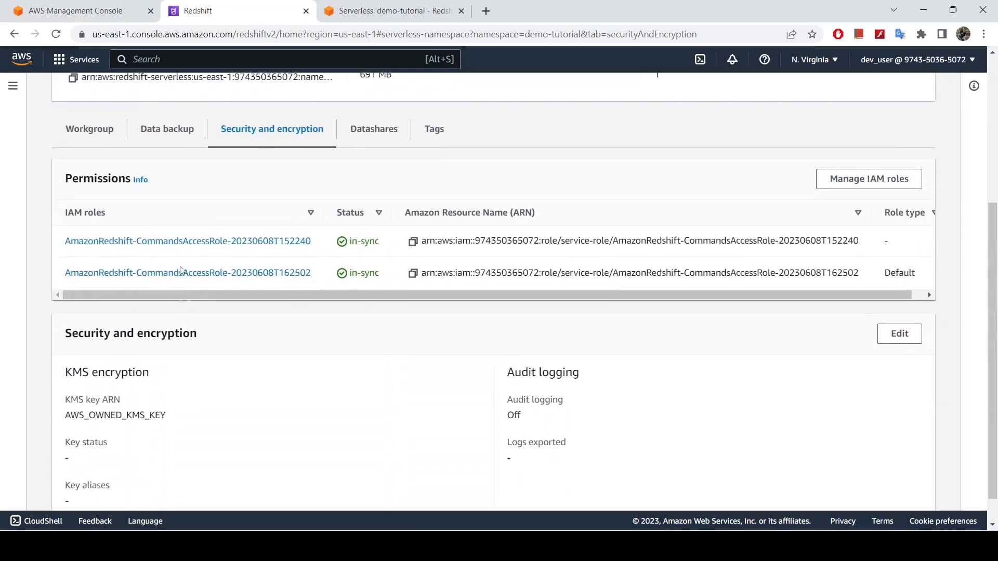
pyautogui.click(174, 307)
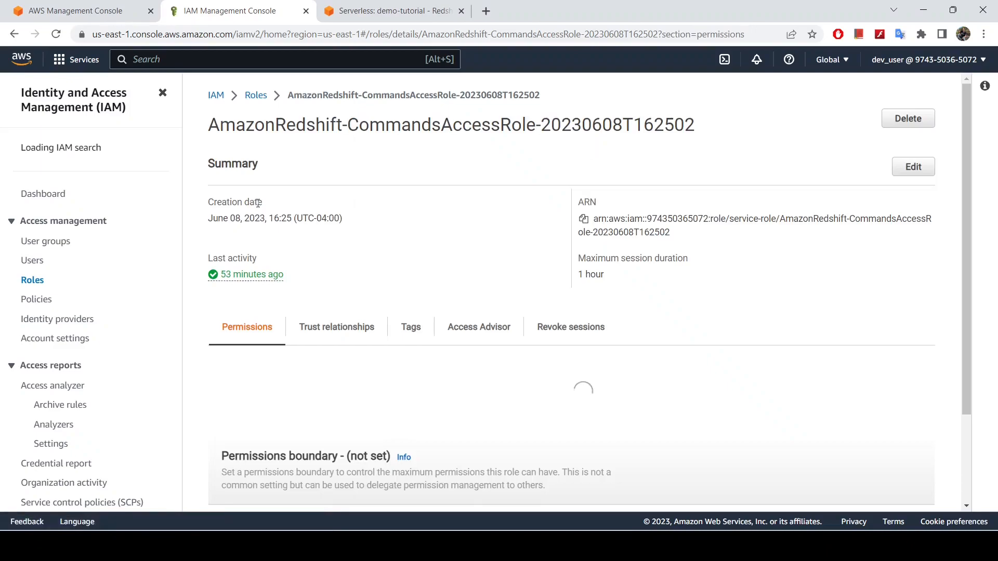
pyautogui.click(14, 40)
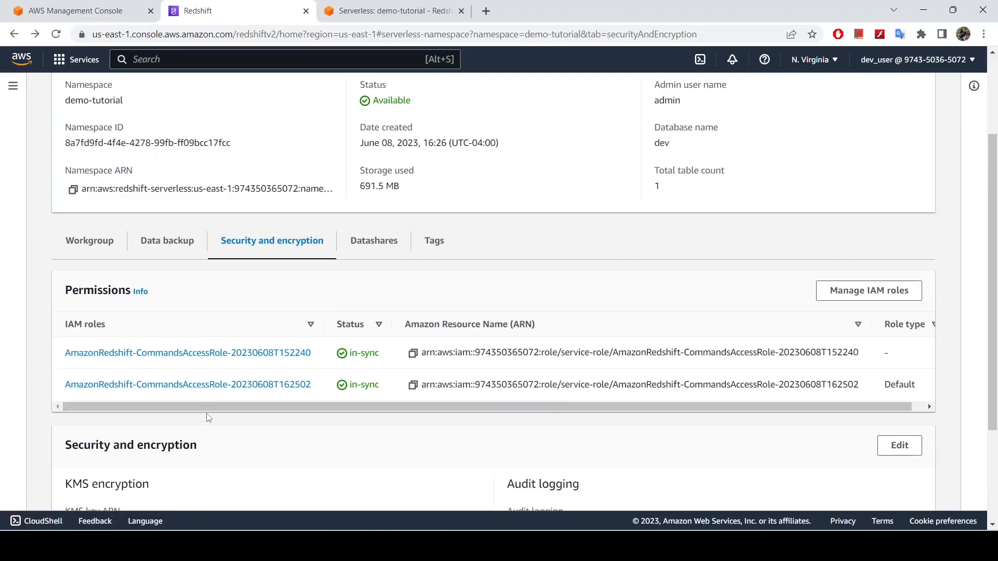
# Open IAM role management for the demo-tutorial namespace and review the associated roles and required policy
pyautogui.scroll(3, 376, 258)
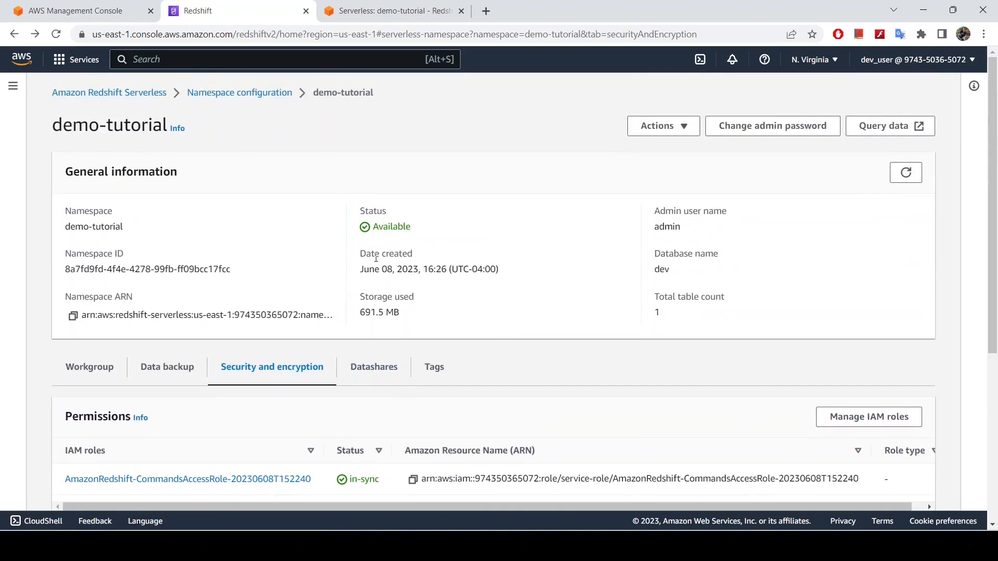
pyautogui.scroll(-5, 376, 258)
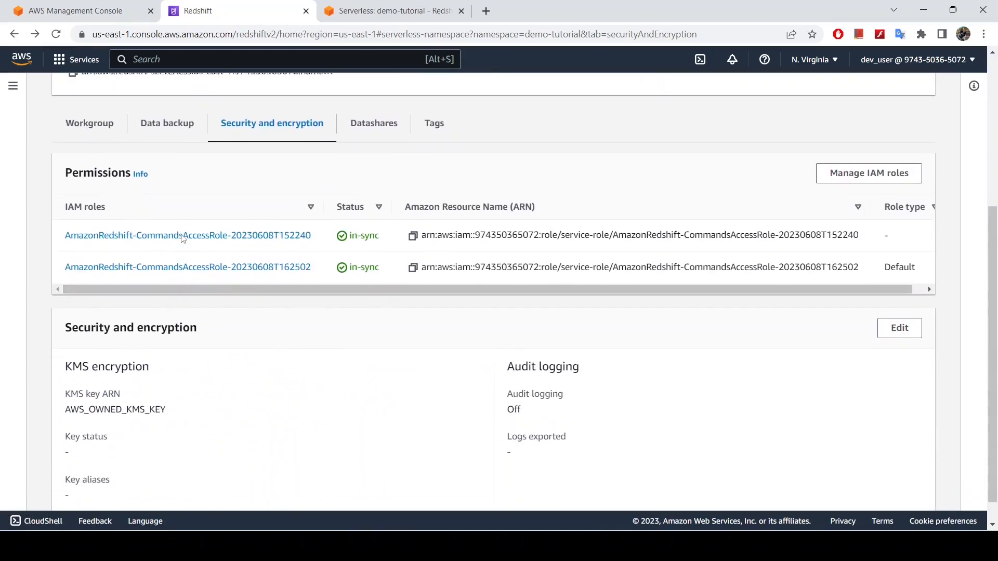
pyautogui.scroll(4, 183, 239)
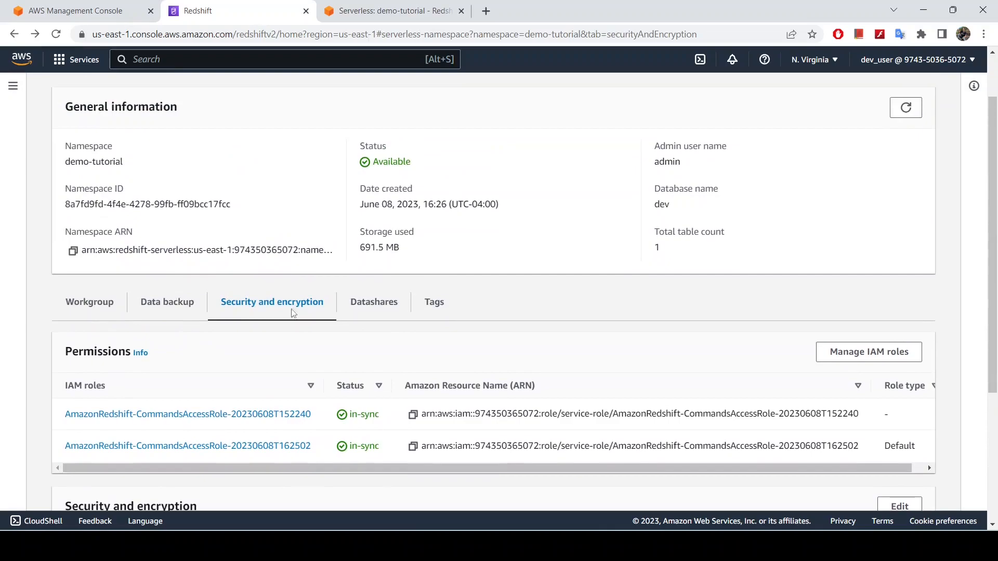
pyautogui.click(855, 353)
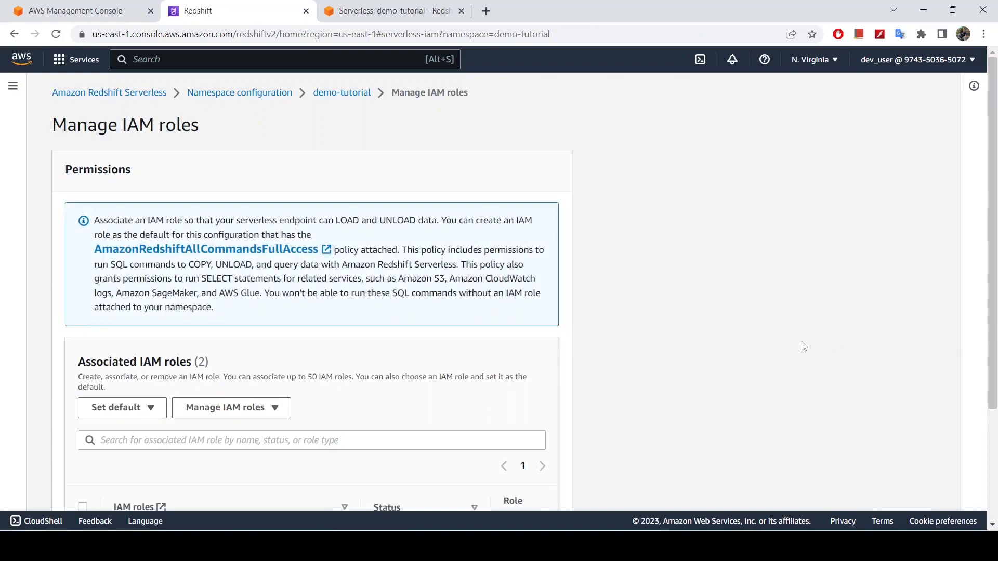
pyautogui.scroll(-3, 348, 372)
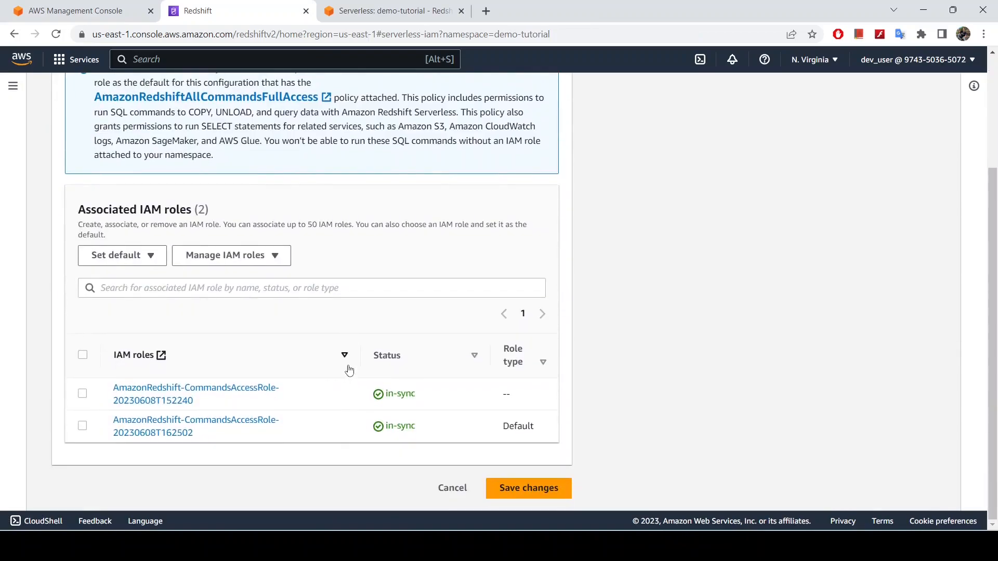
pyautogui.scroll(3, 182, 254)
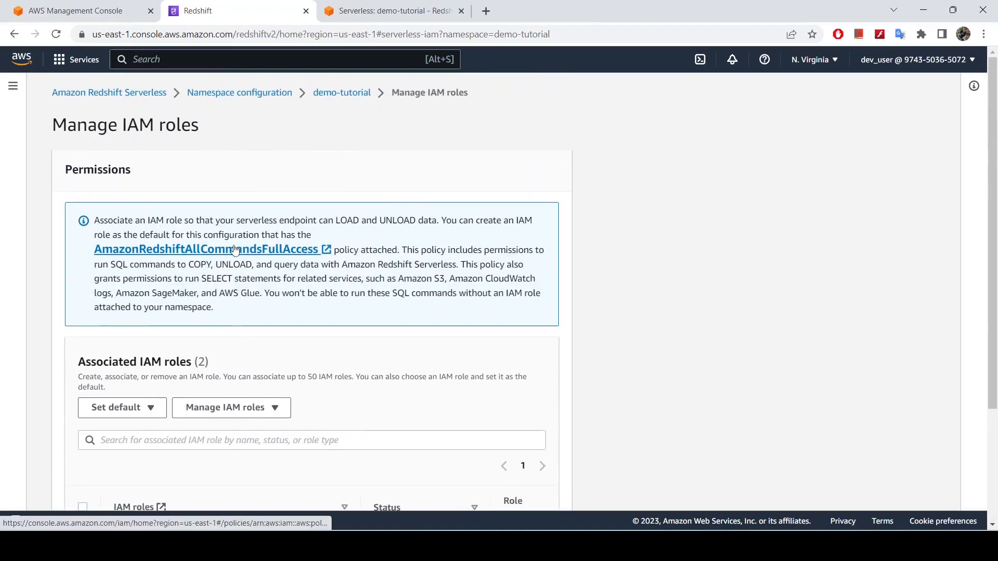
# Remove the non-default role AmazonRedshift-CommandsAccessRole-20230608T152240 from the namespace's associated IAM roles
pyautogui.scroll(-3, 130, 332)
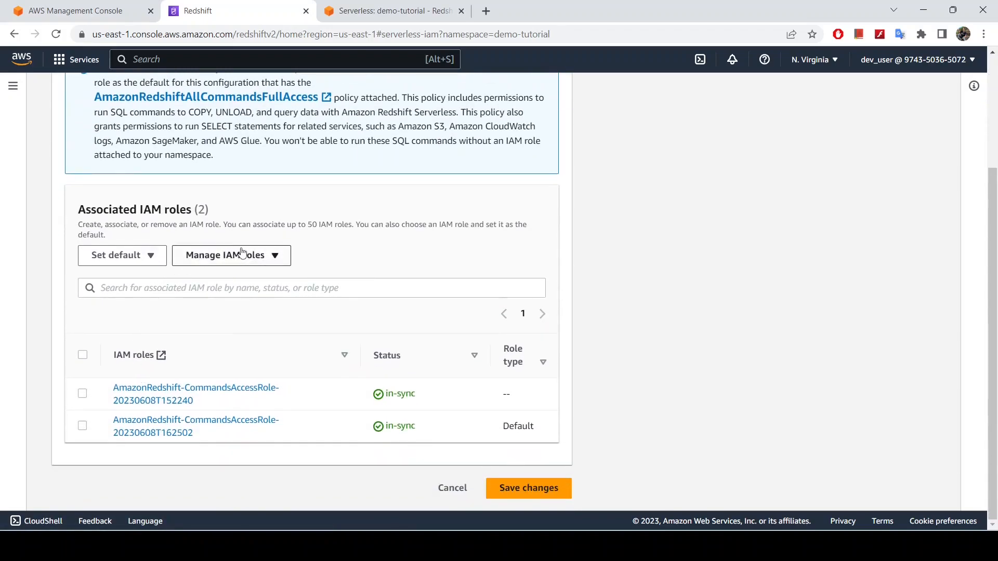
pyautogui.click(226, 255)
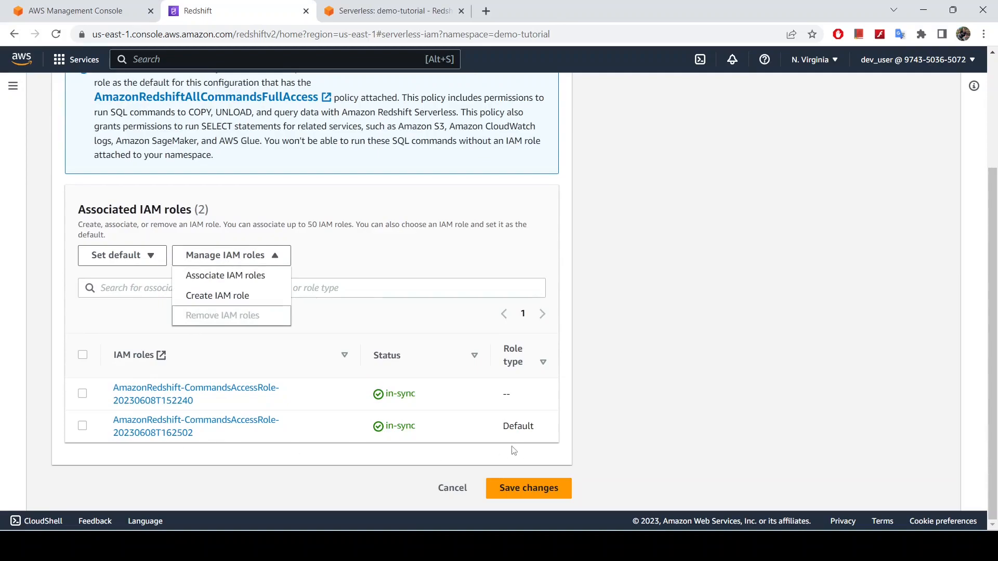
pyautogui.click(311, 359)
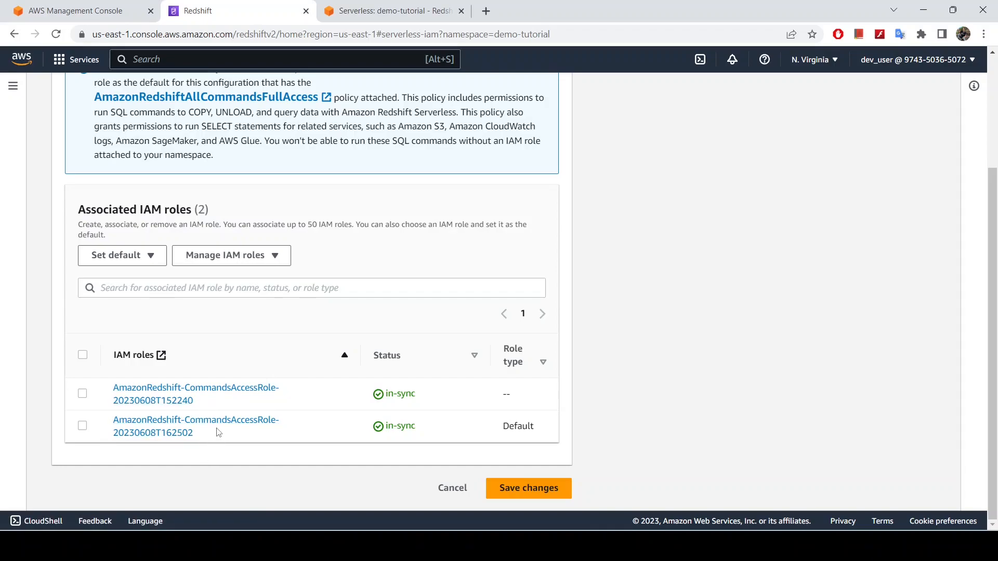
pyautogui.click(84, 394)
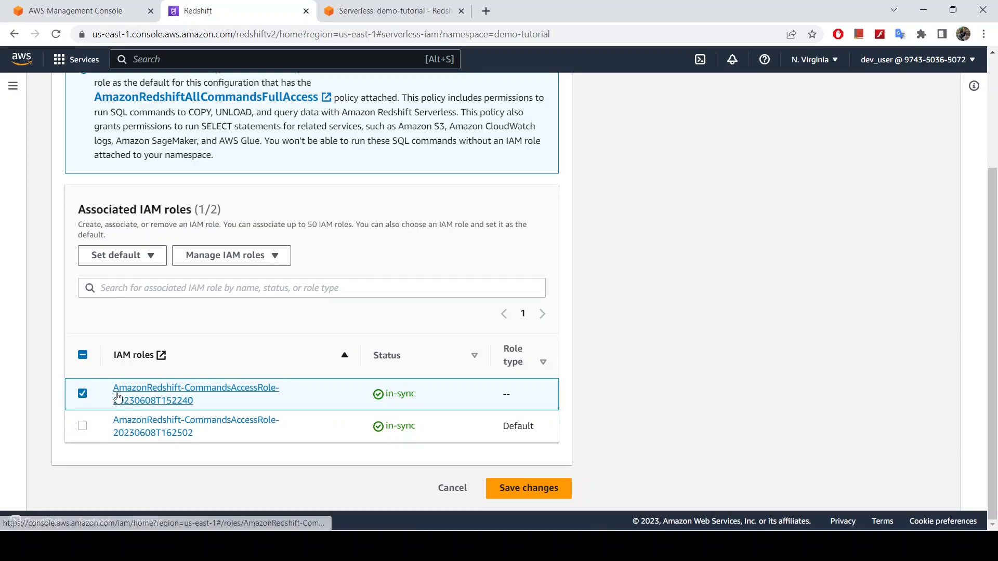
pyautogui.click(270, 258)
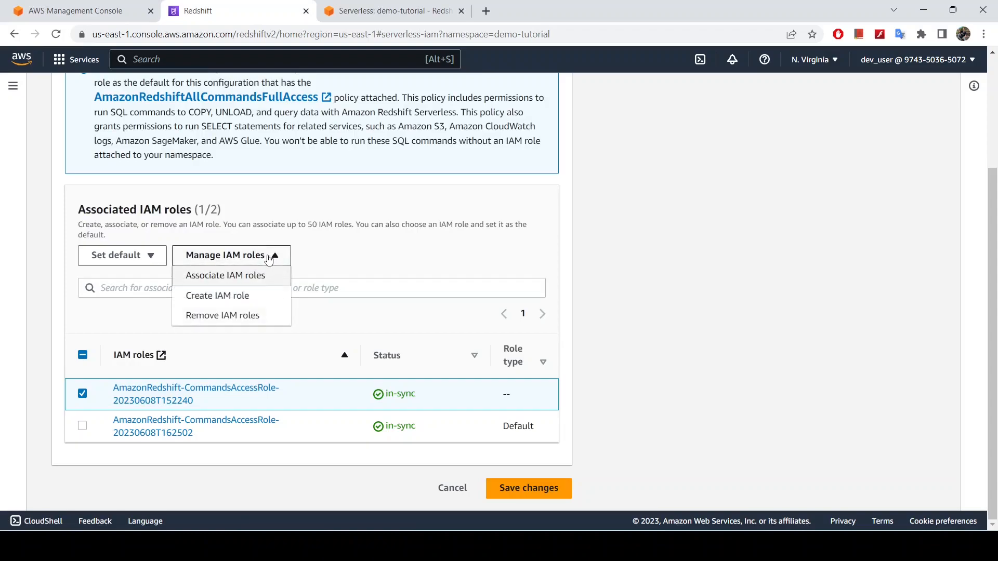
pyautogui.click(222, 317)
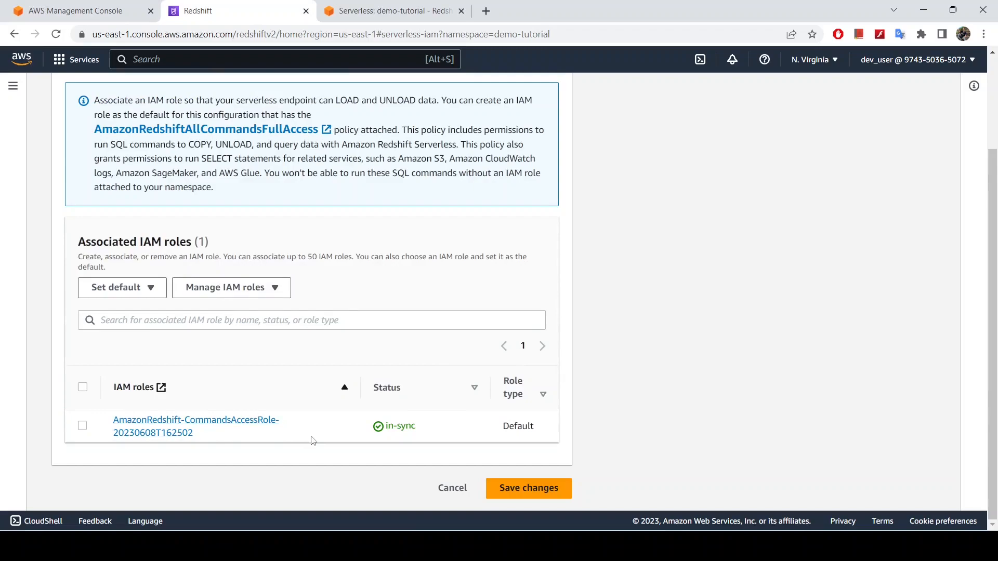
# Save the IAM role changes for the demo-tutorial namespace and dismiss the notification
pyautogui.scroll(3, 263, 356)
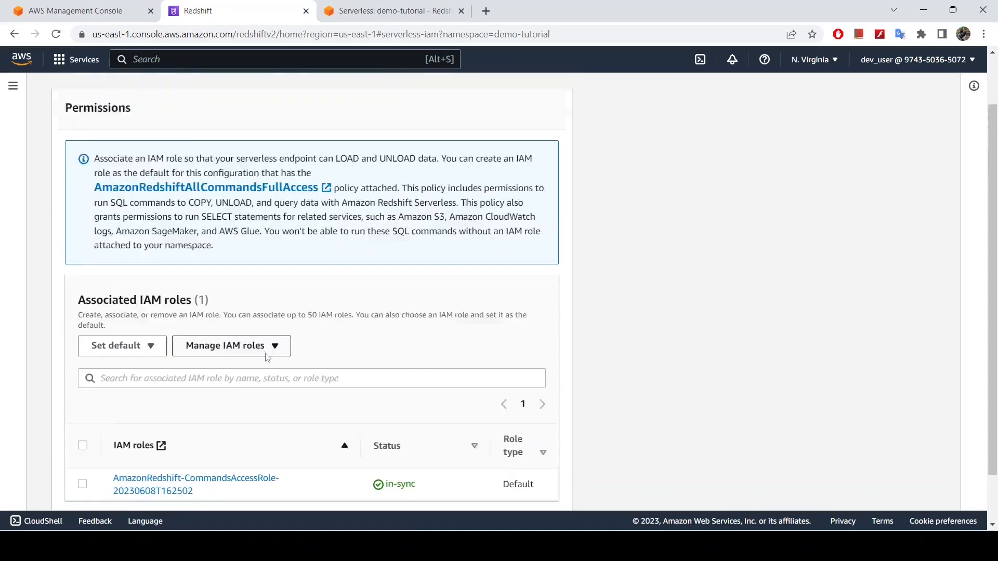
pyautogui.scroll(-3, 268, 356)
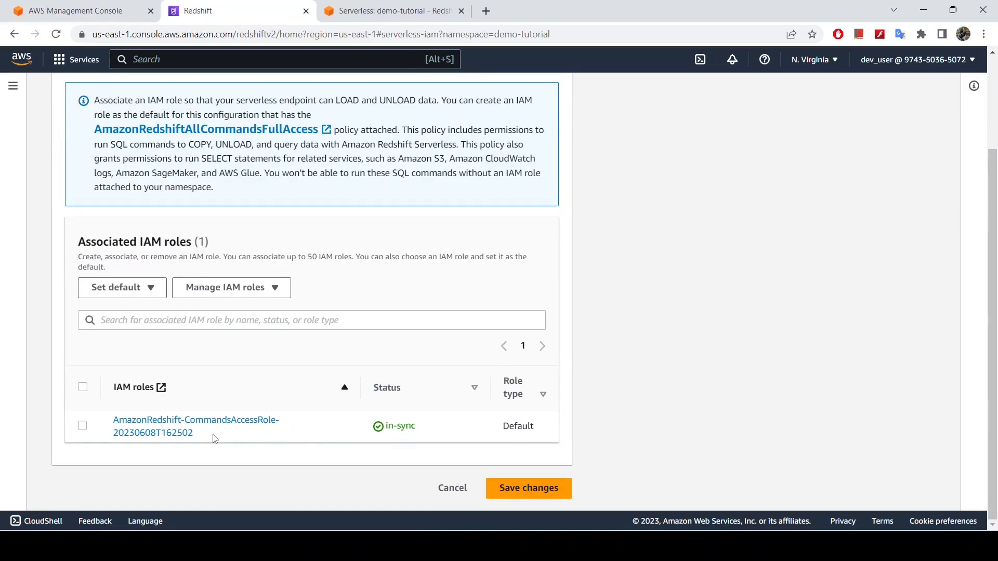
pyautogui.click(533, 488)
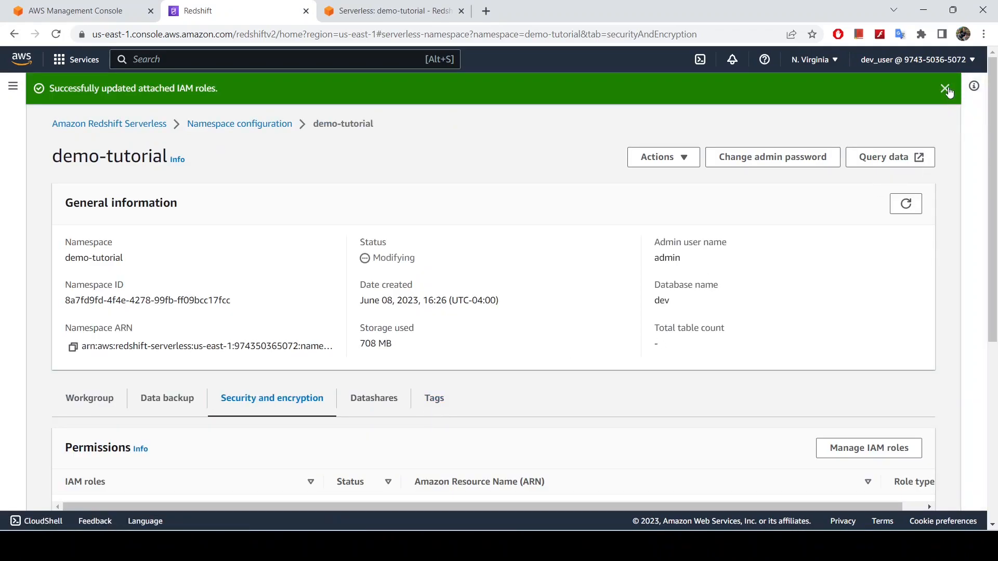
pyautogui.click(945, 89)
# Return to the AWS console home, clear the service search, and open S3 in a separate browser tab
pyautogui.click(363, 10)
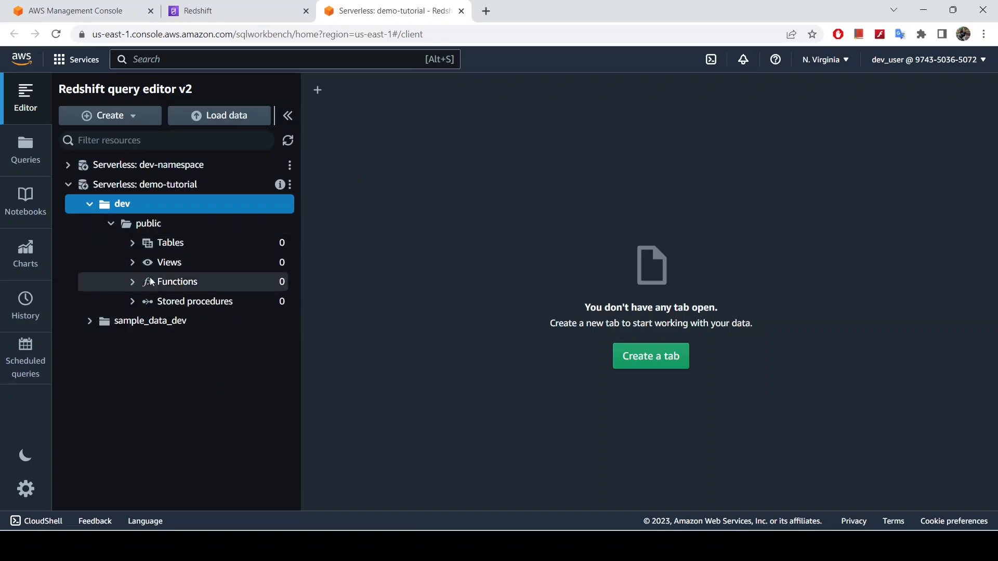
pyautogui.click(105, 6)
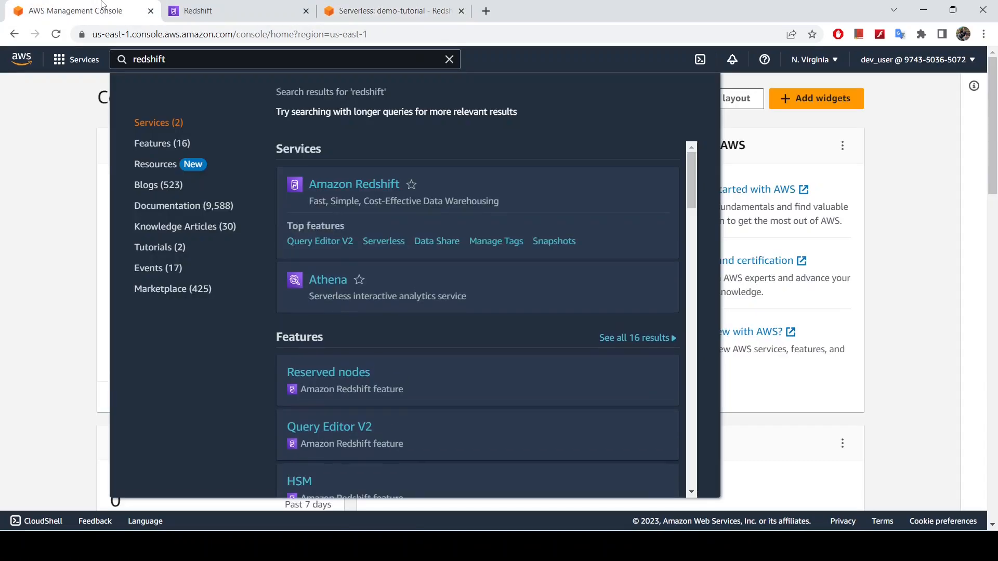
pyautogui.click(449, 59)
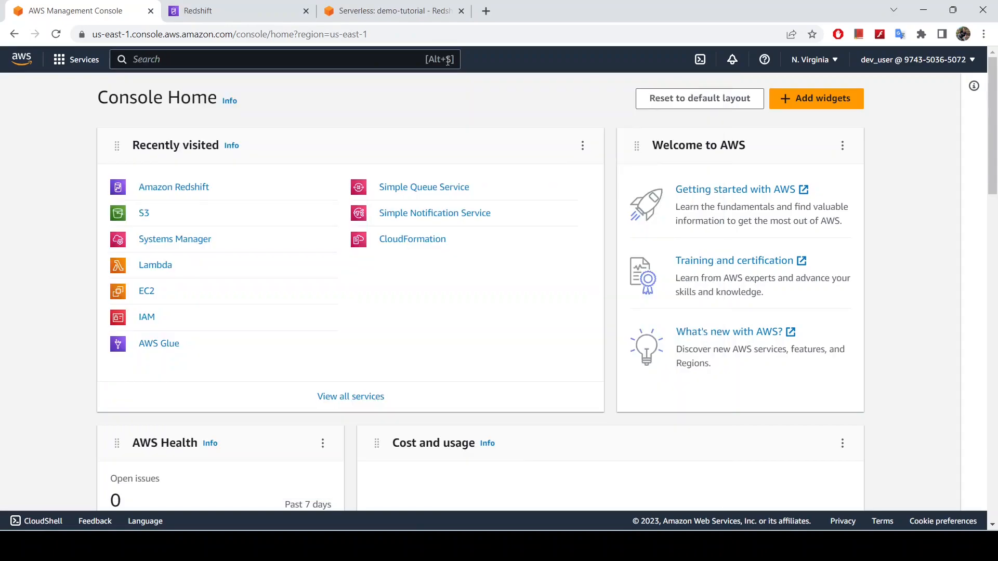
pyautogui.rightClick(143, 224)
pyautogui.click(168, 230)
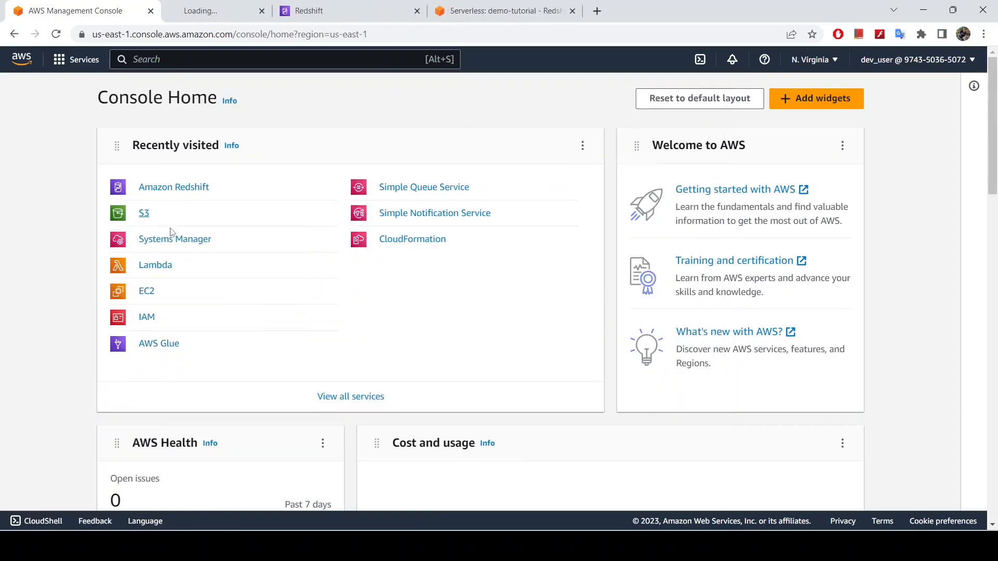
pyautogui.click(237, 7)
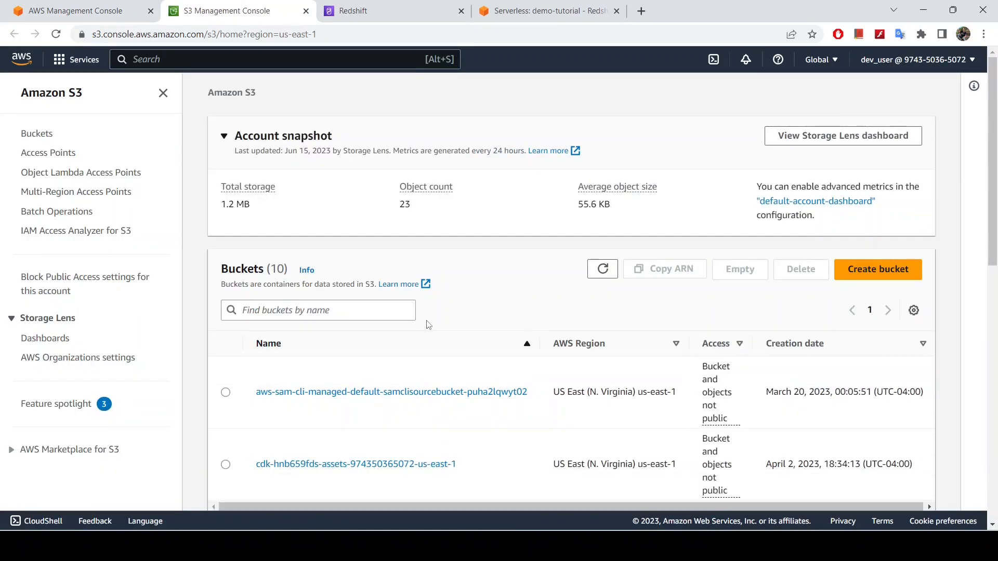
# Start creating a new S3 bucket and name it demo-tutorial
pyautogui.scroll(-10, 461, 326)
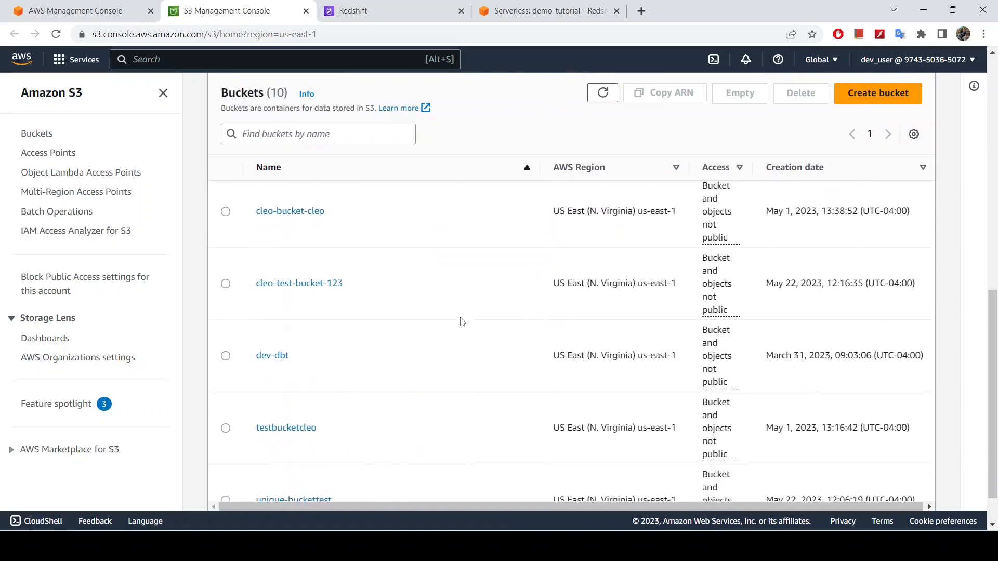
pyautogui.scroll(10, 457, 338)
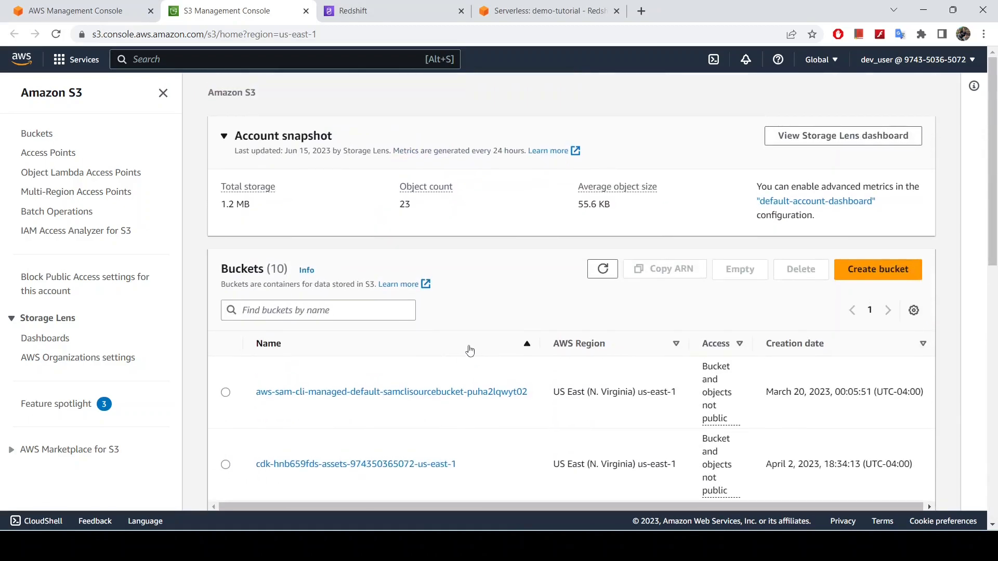
pyautogui.click(866, 270)
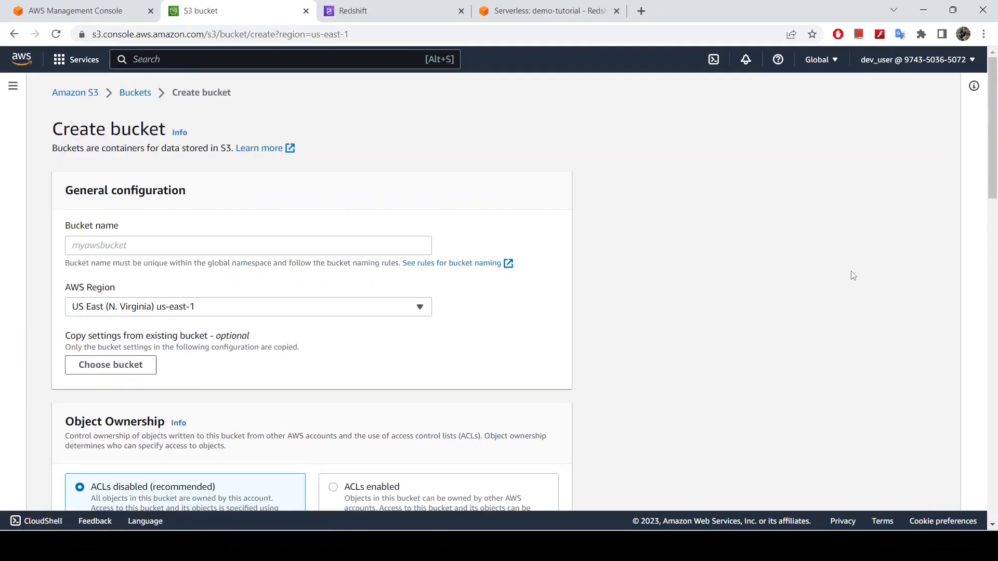
pyautogui.click(201, 250)
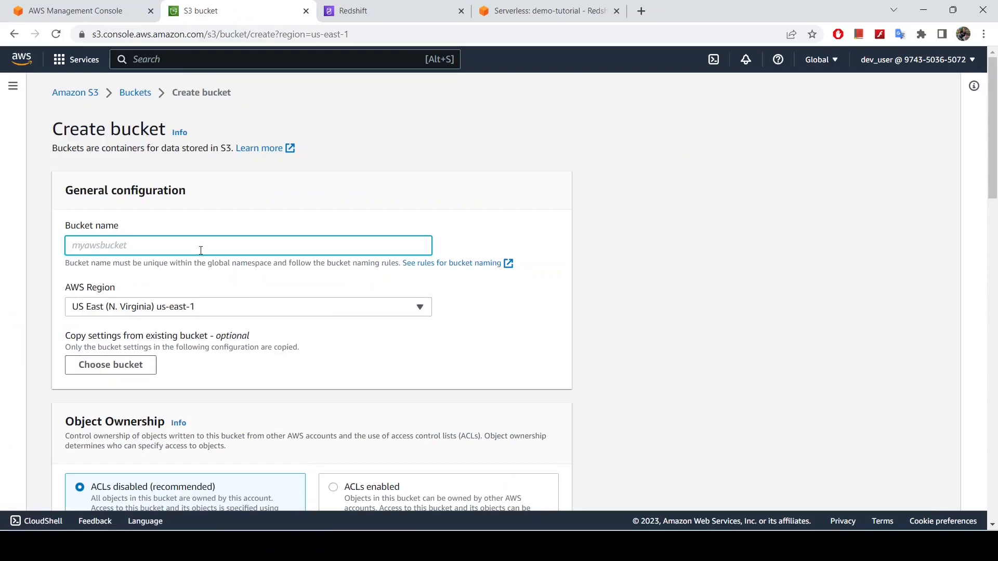
pyautogui.write('demo-tutorial-kalekem')
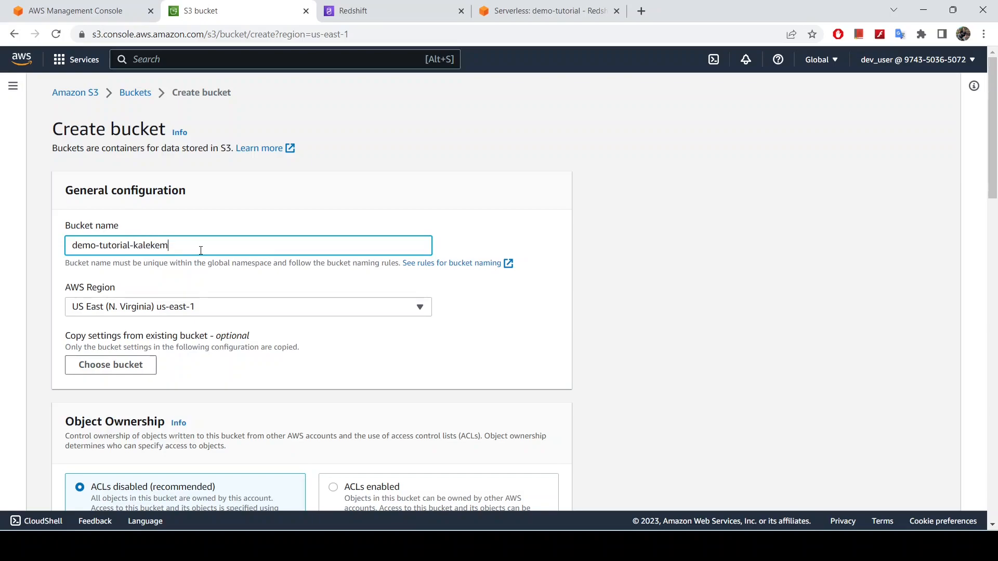
pyautogui.press('BackSpace')
pyautogui.press('BackSpace')
pyautogui.press('BackSpace')
pyautogui.press('BackSpace')
pyautogui.press('BackSpace')
pyautogui.press('BackSpace')
pyautogui.press('BackSpace')
# Create the bucket with the default ownership, public access and encryption settings
pyautogui.scroll(-15, 574, 385)
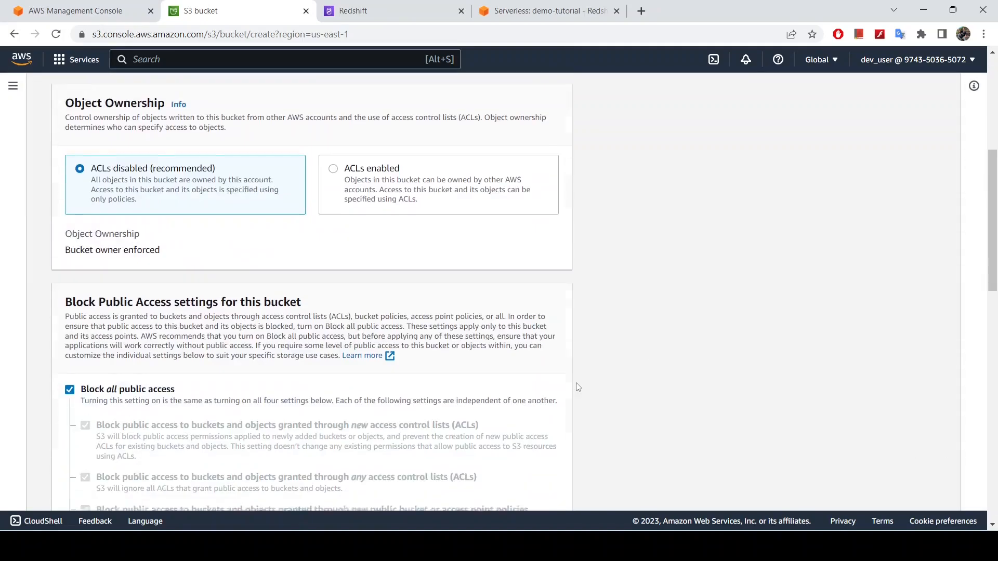
pyautogui.scroll(-6, 364, 432)
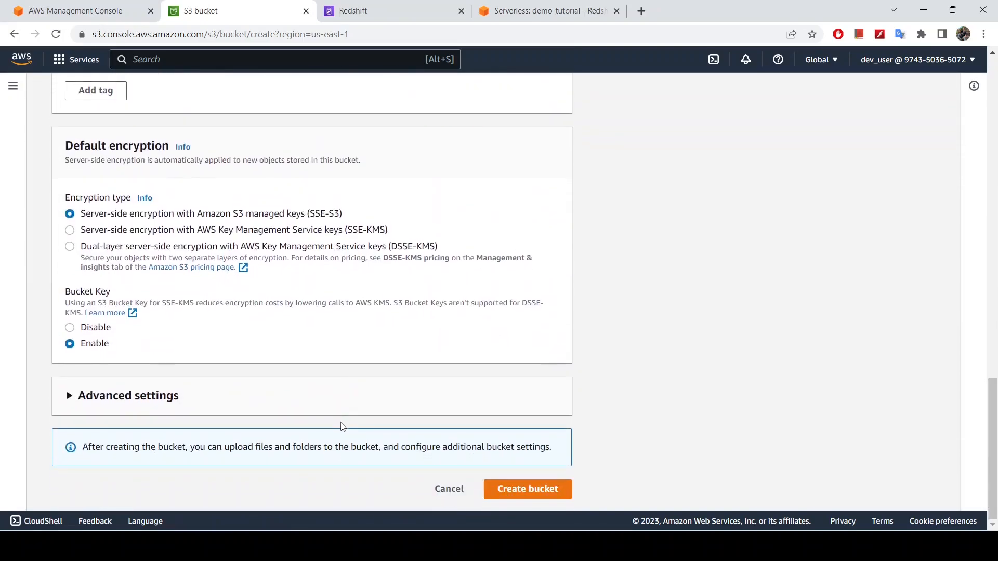
pyautogui.click(530, 484)
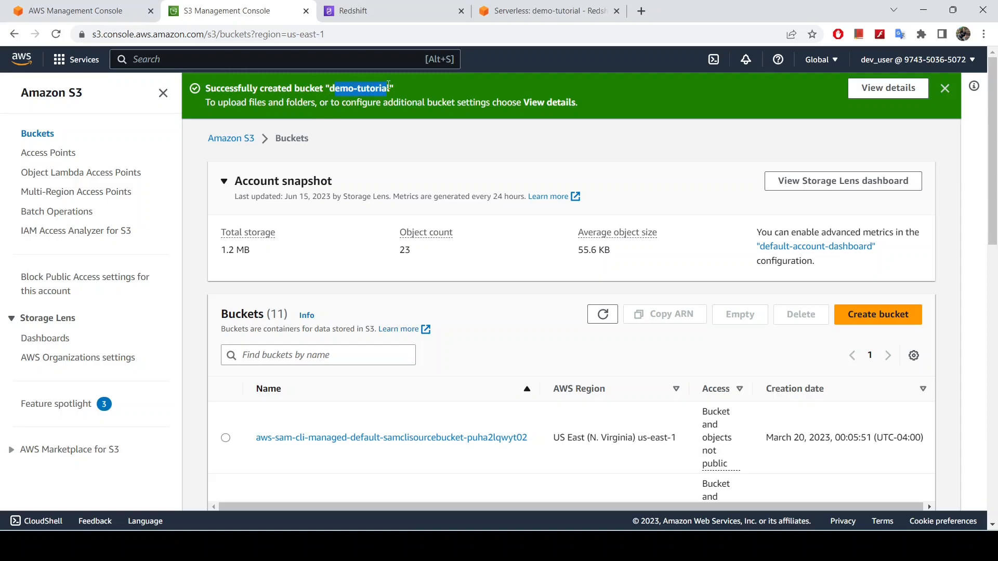
# Dismiss the bucket creation notification and open the demo-tutorial bucket from the bucket list
pyautogui.scroll(-2, 515, 341)
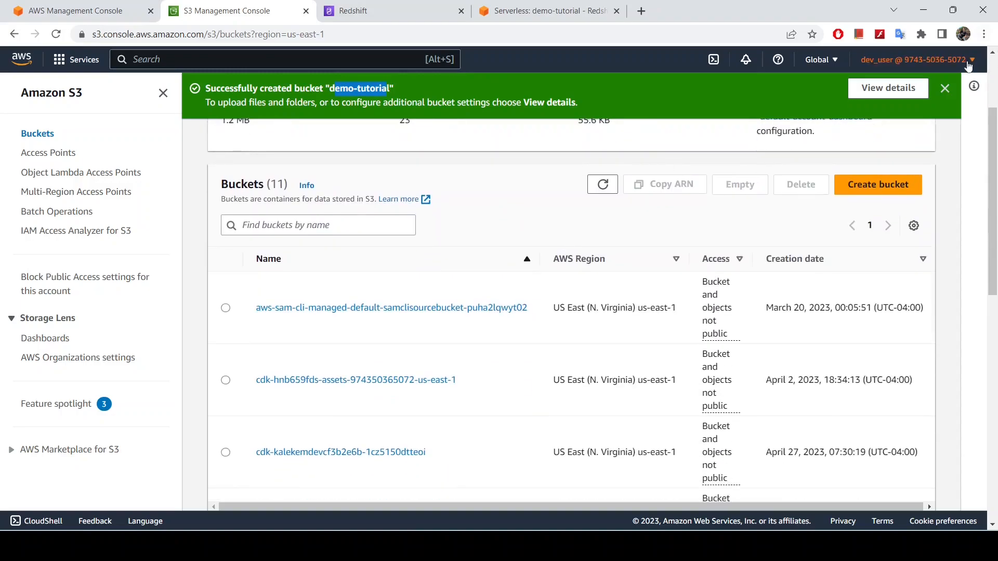
pyautogui.click(945, 89)
pyautogui.scroll(-5, 501, 260)
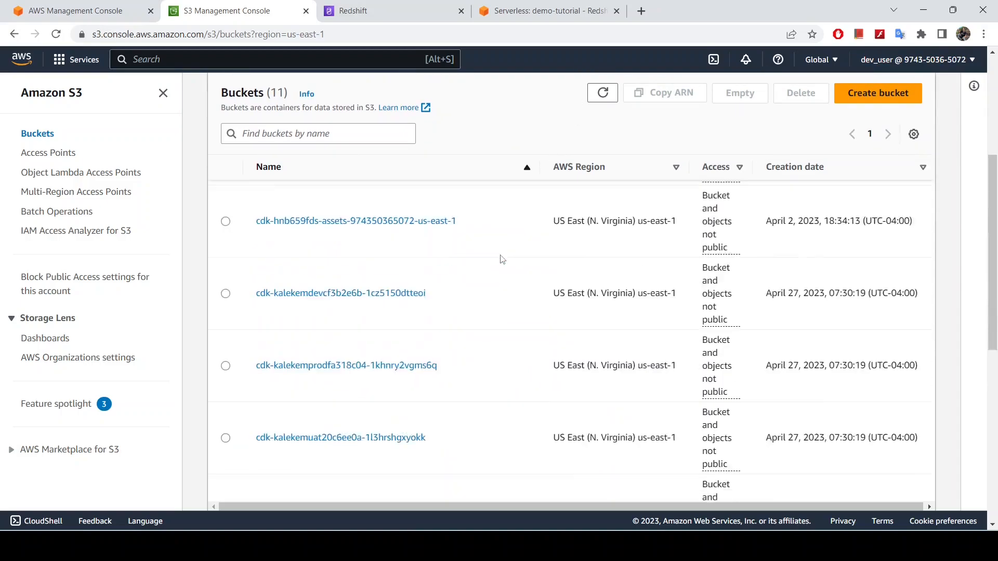
pyautogui.scroll(-1, 502, 259)
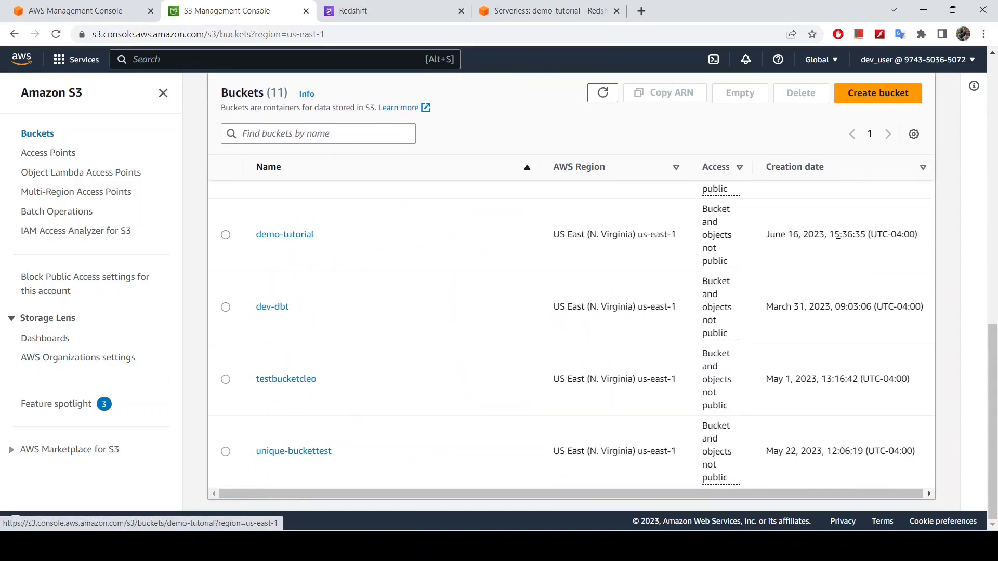
pyautogui.click(292, 238)
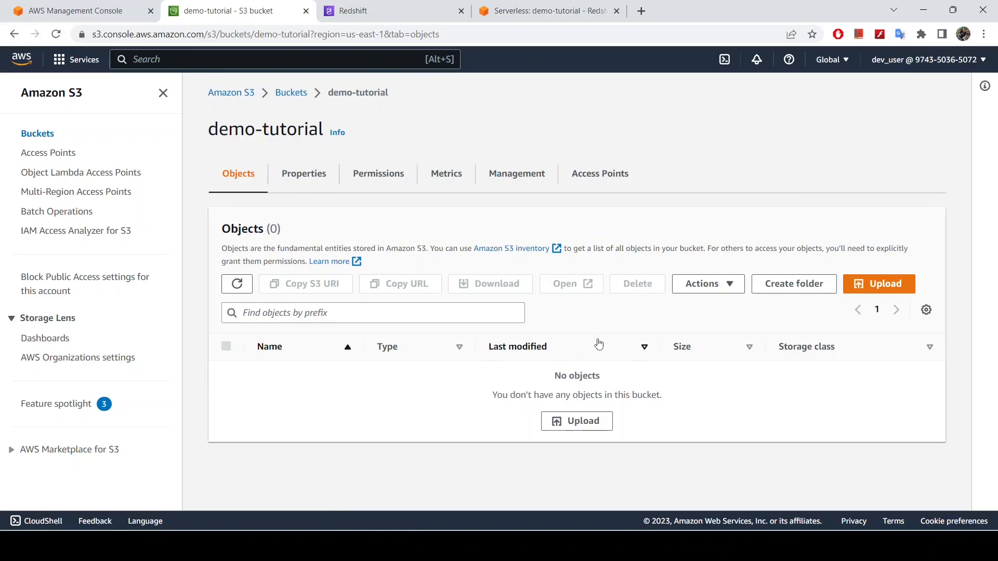
# Upload boston_marathon_winners.csv from the local AWS data folder to the demo-tutorial bucket and close the upload status
pyautogui.click(581, 423)
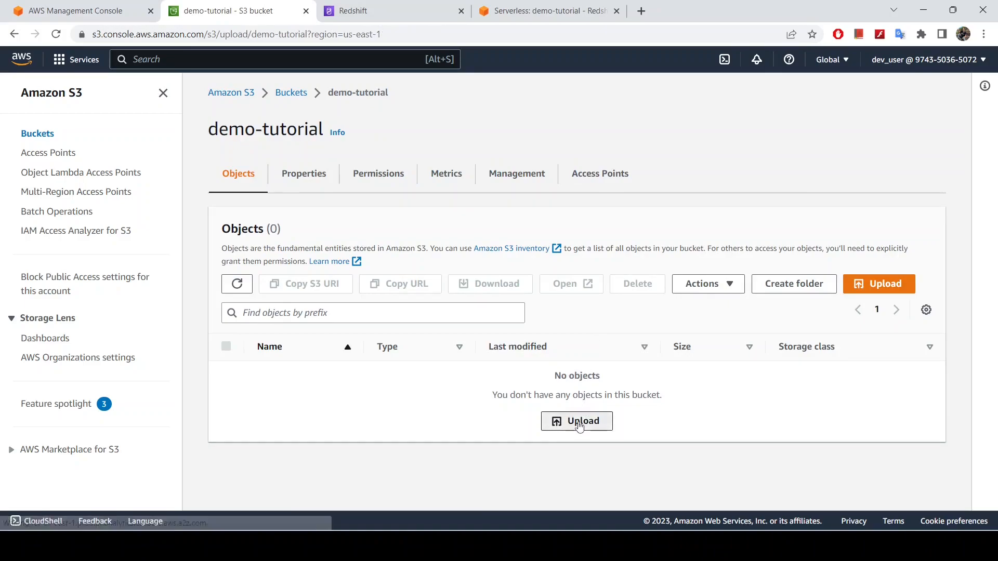
pyautogui.click(447, 253)
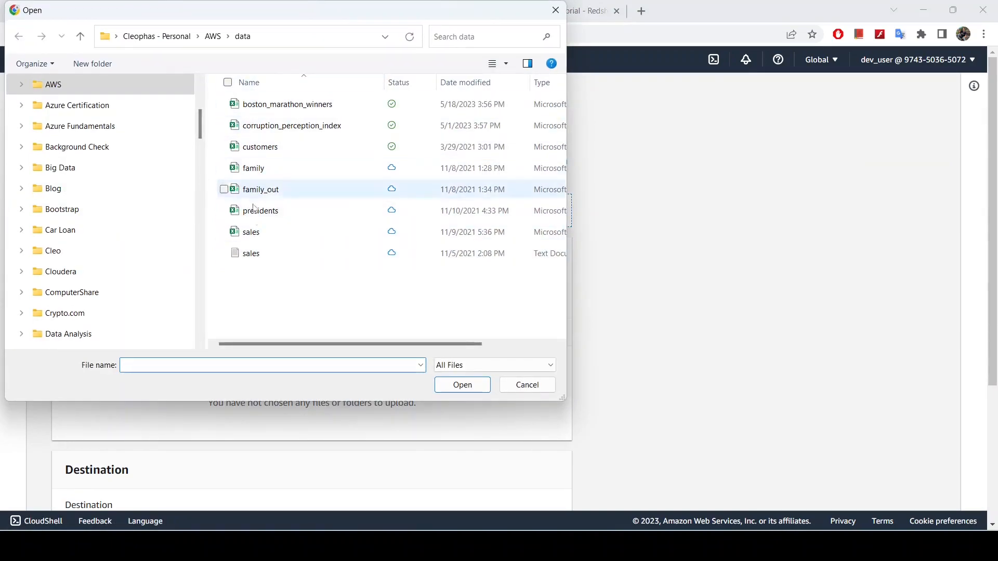
pyautogui.click(290, 106)
pyautogui.click(457, 385)
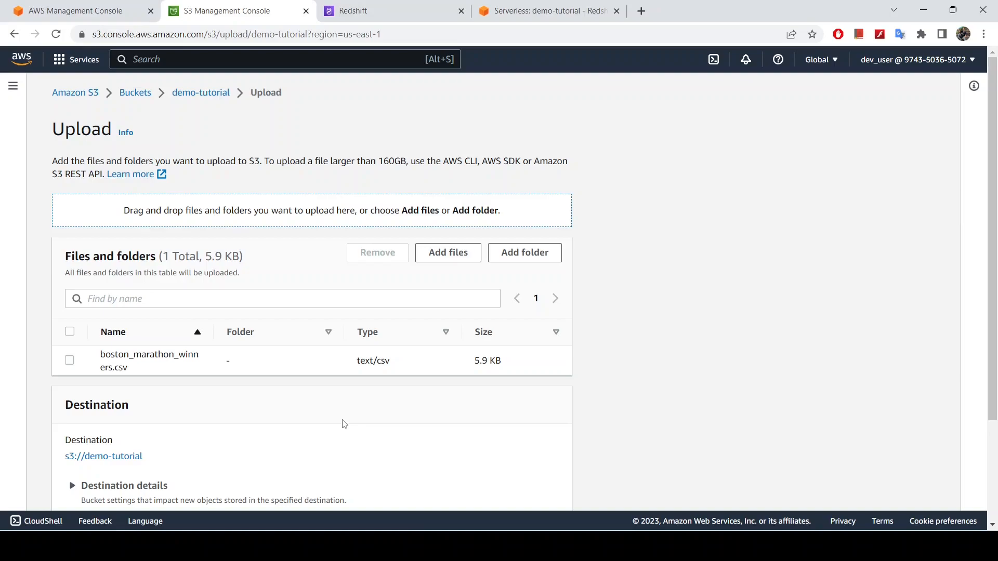
pyautogui.scroll(-3, 375, 416)
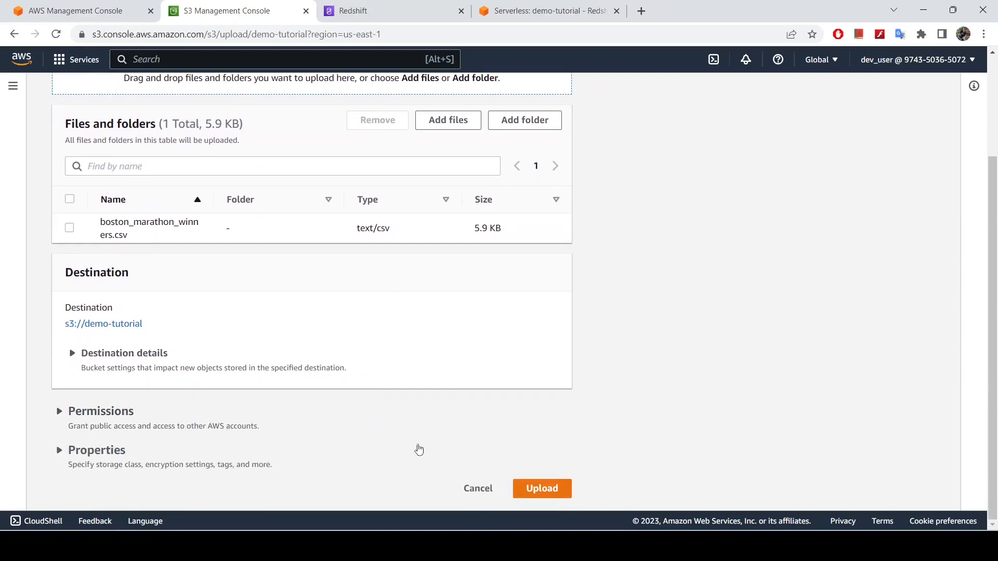
pyautogui.click(542, 487)
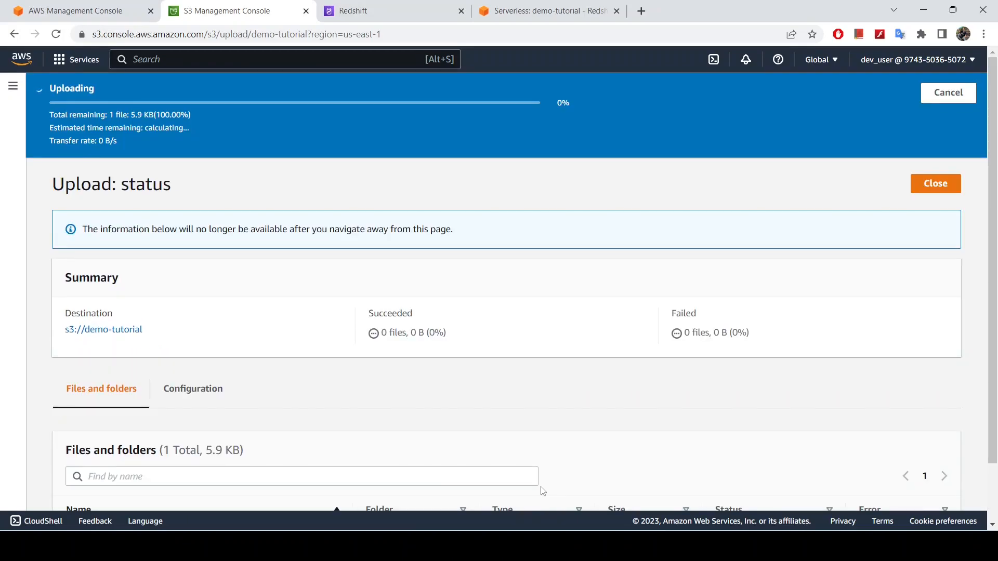
pyautogui.click(924, 150)
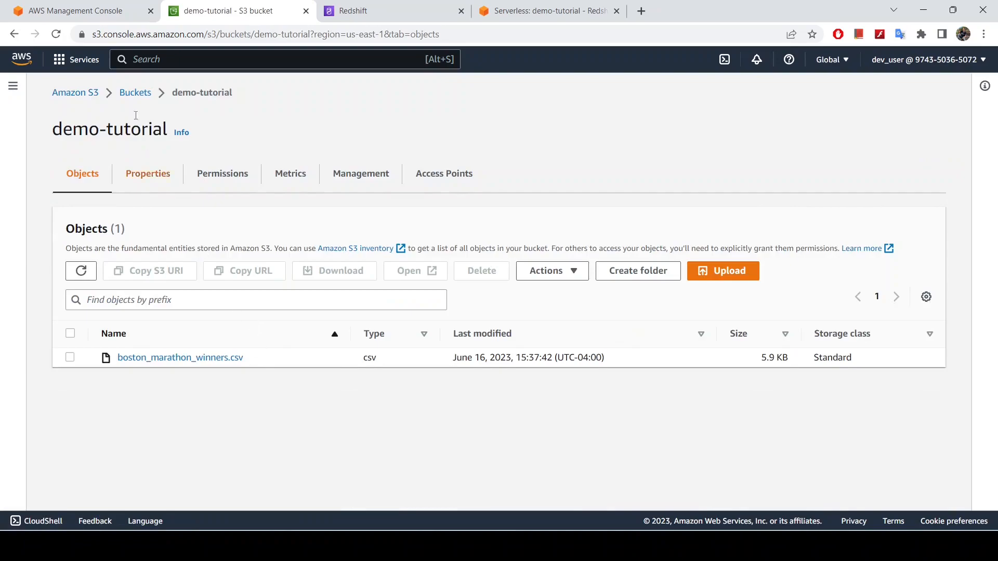
# Go back to the bucket list, reopen demo-tutorial and open the details of boston_marathon_winners.csv
pyautogui.click(136, 92)
pyautogui.scroll(-3, 401, 356)
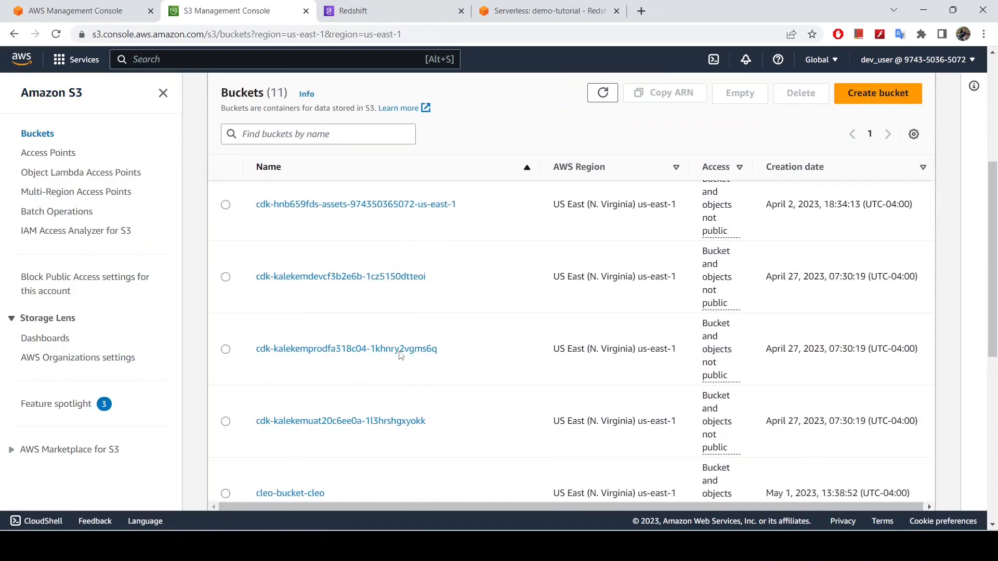
pyautogui.scroll(-5, 401, 355)
pyautogui.click(289, 314)
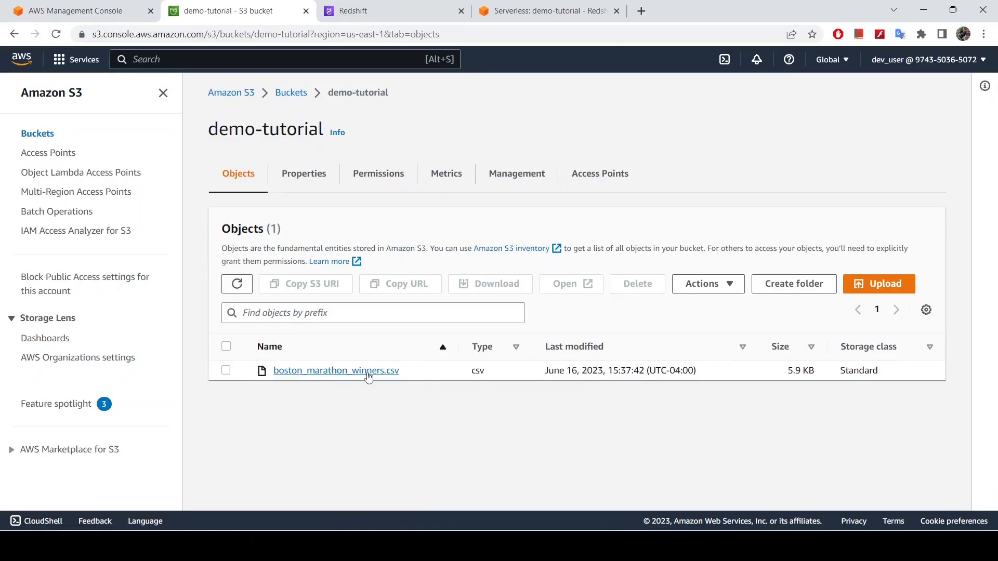
pyautogui.click(370, 371)
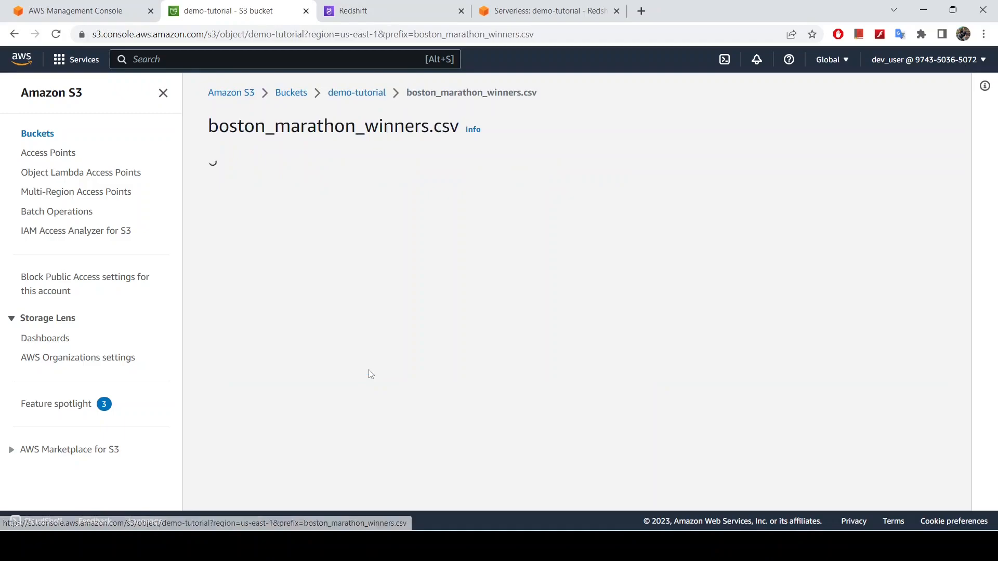
# Download boston_marathon_winners.csv and open it in Excel, fitting the Winner, Country, Time and Distance (KM) columns to their contents
pyautogui.click(686, 119)
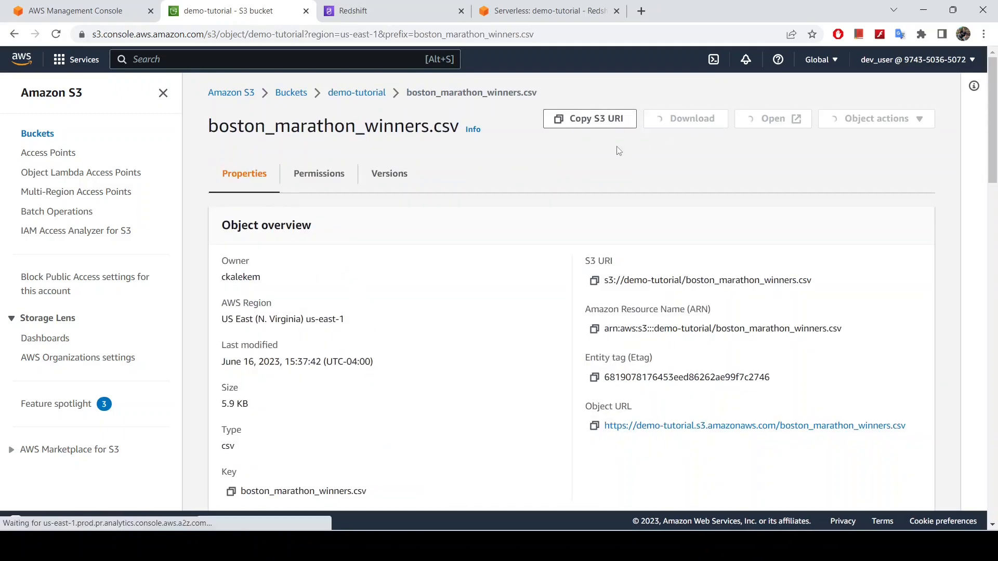
pyautogui.click(54, 512)
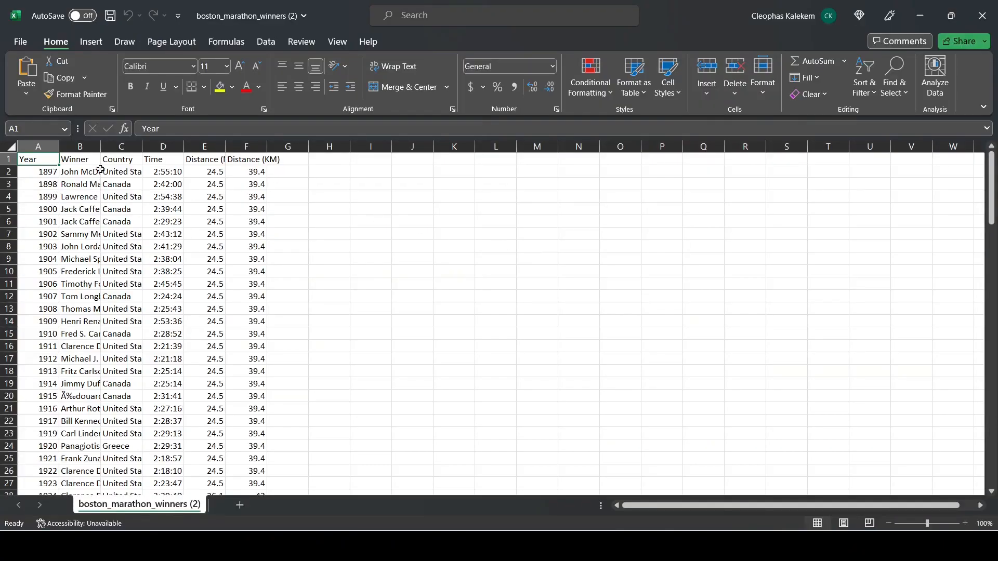
pyautogui.doubleClick(101, 146)
pyautogui.doubleClick(208, 146)
pyautogui.doubleClick(272, 144)
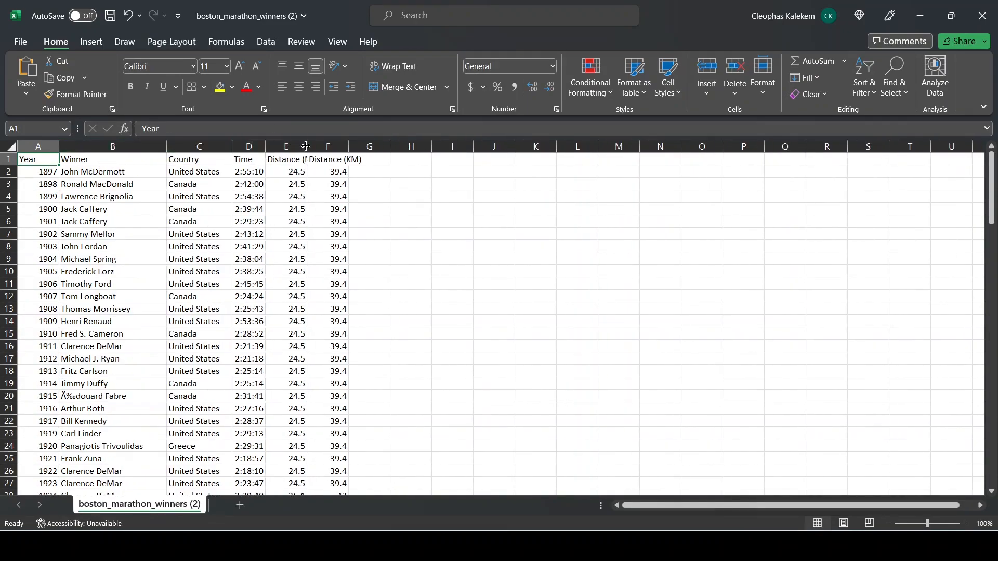
pyautogui.moveTo(349, 142); pyautogui.dragTo(349, 140)
pyautogui.doubleClick(348, 141)
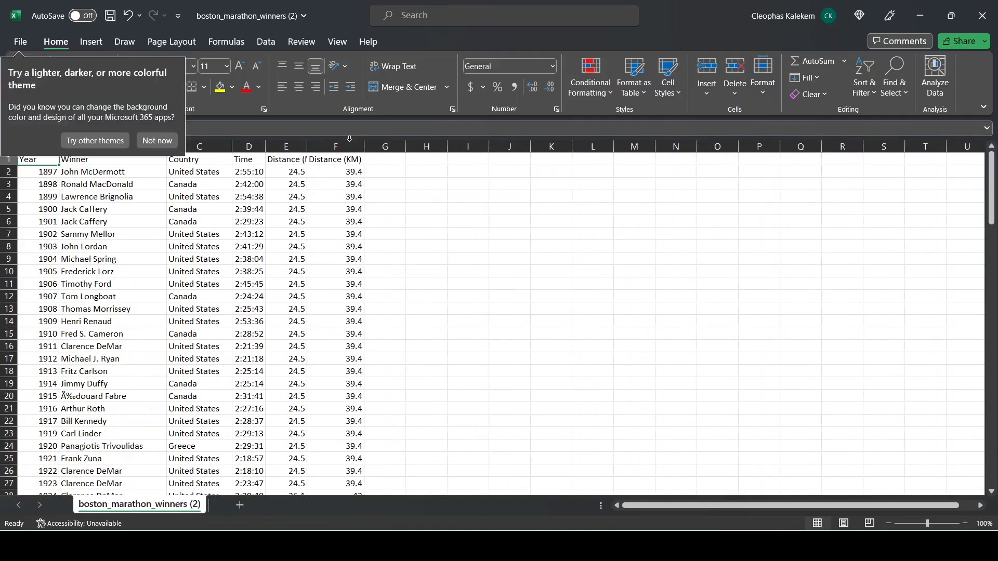
pyautogui.click(163, 142)
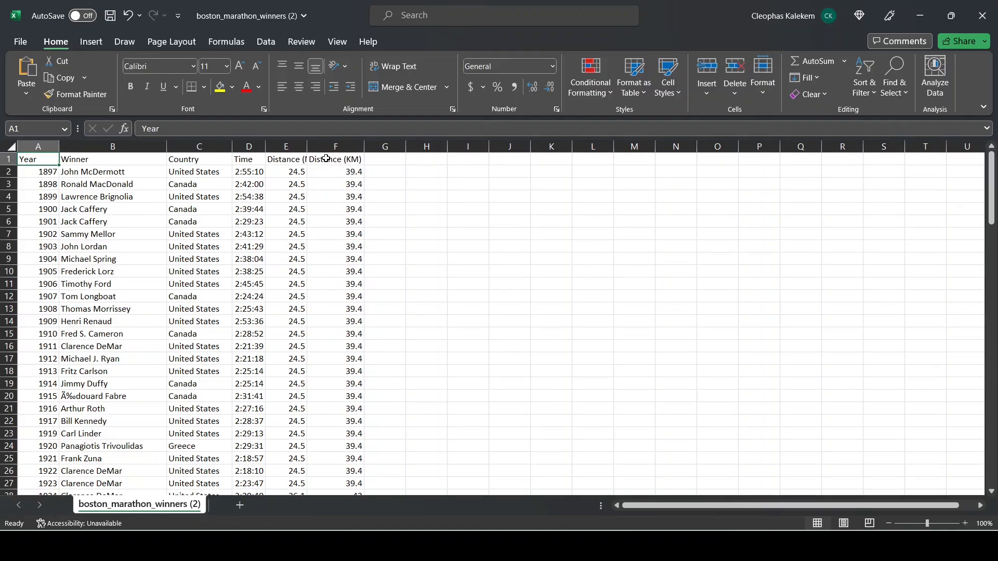
# Review the marathon records in the sheet from the header row down to the last entry
pyautogui.scroll(-20, 296, 315)
pyautogui.scroll(-16, 308, 313)
pyautogui.scroll(4, 314, 310)
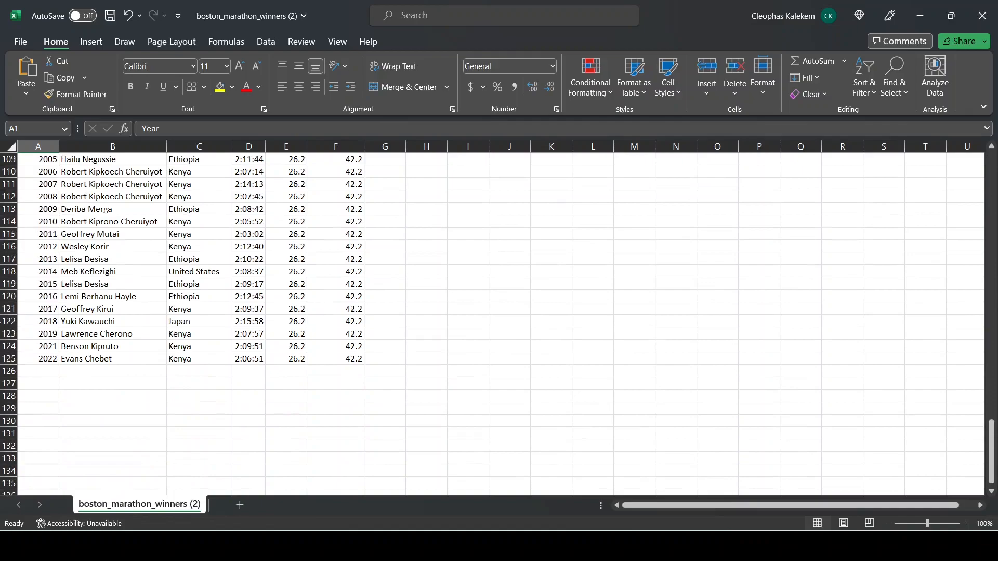
pyautogui.click(10, 359)
pyautogui.scroll(15, 82, 351)
pyautogui.scroll(20, 130, 352)
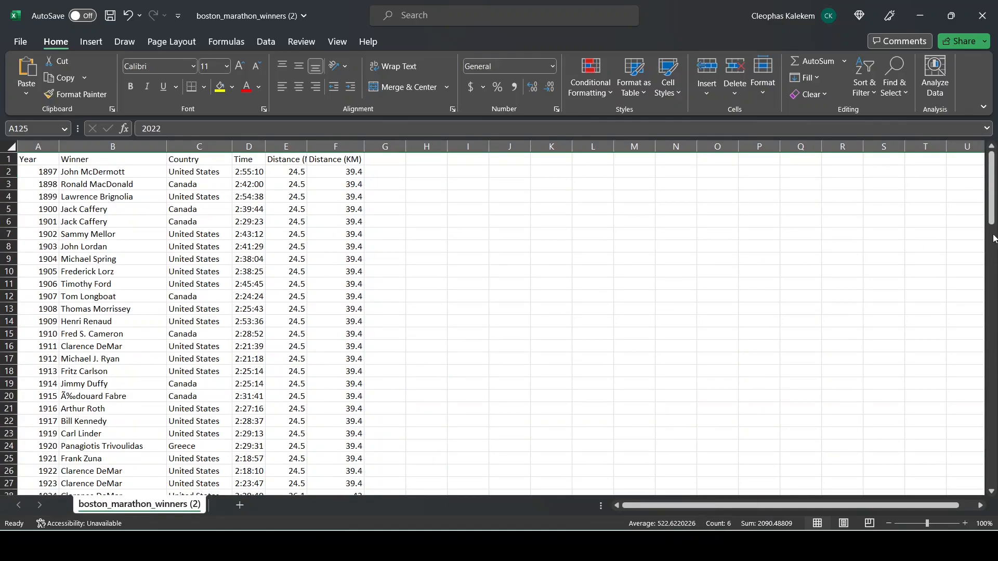
pyautogui.moveTo(993, 199); pyautogui.dragTo(978, 457)
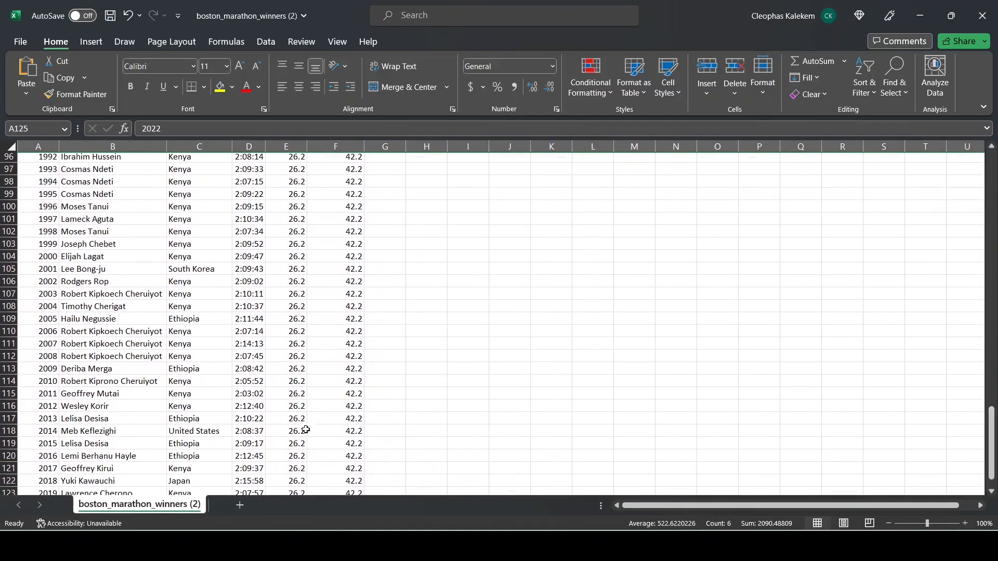
pyautogui.scroll(-8, 260, 413)
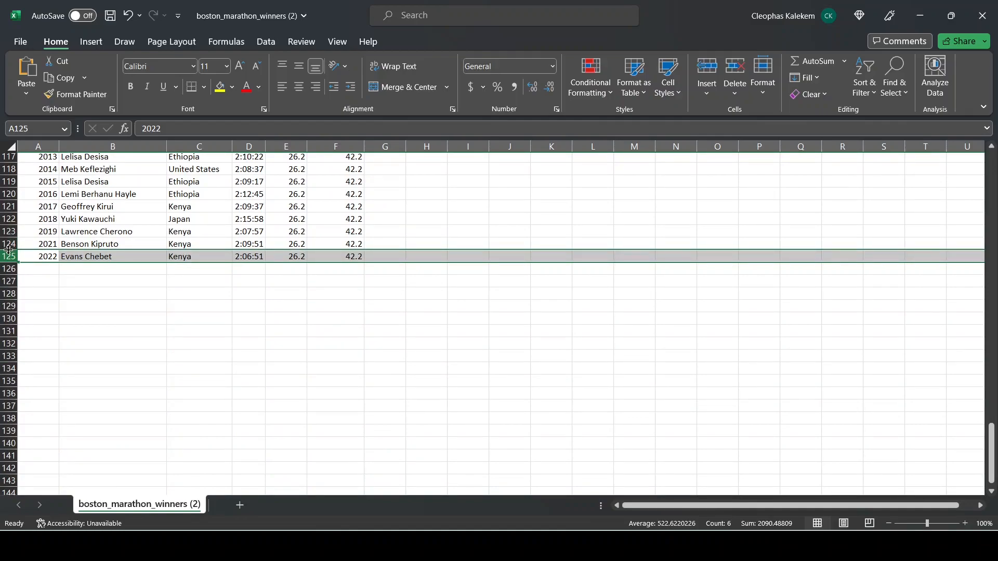
pyautogui.moveTo(989, 457); pyautogui.dragTo(977, 157)
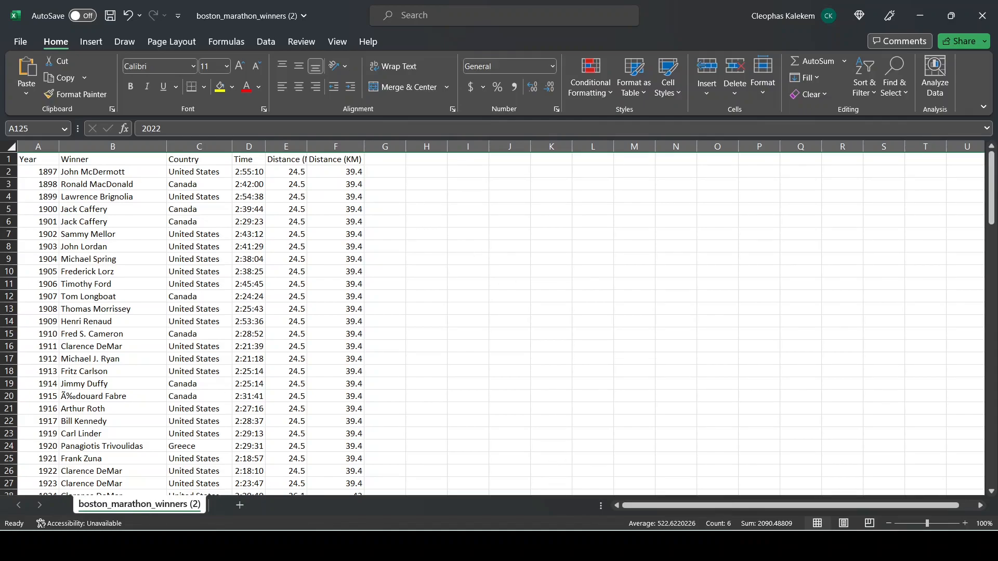
# Switch to the Redshift query editor and expand the public schema of the dev database under demo-tutorial
pyautogui.click(580, 546)
pyautogui.click(541, 6)
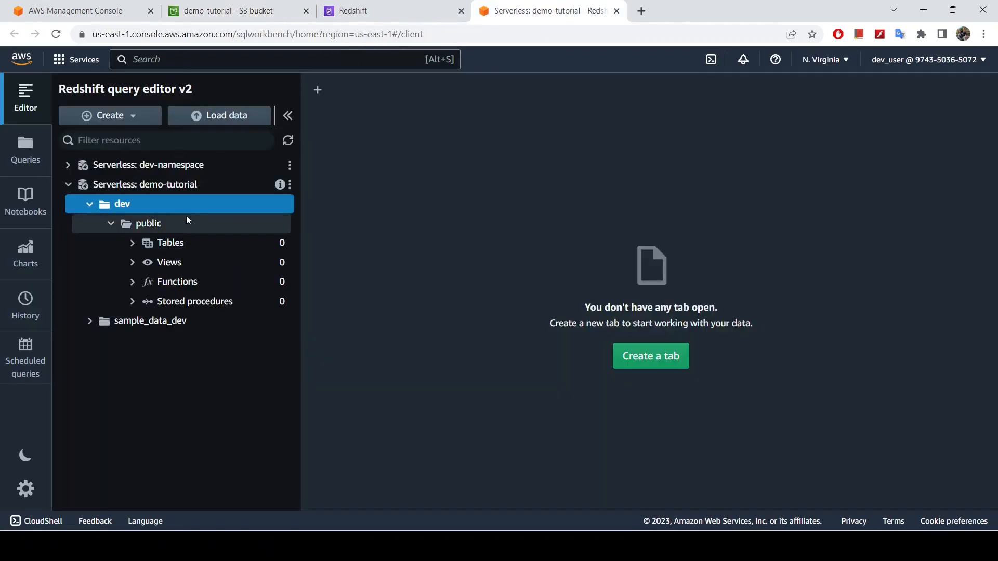
pyautogui.moveTo(192, 208); pyautogui.dragTo(223, 219)
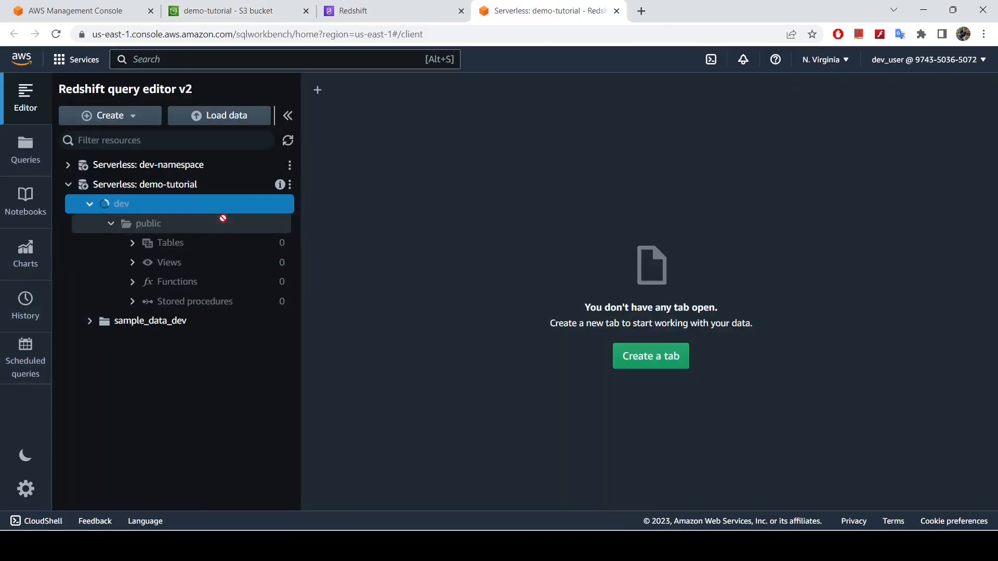
pyautogui.click(115, 226)
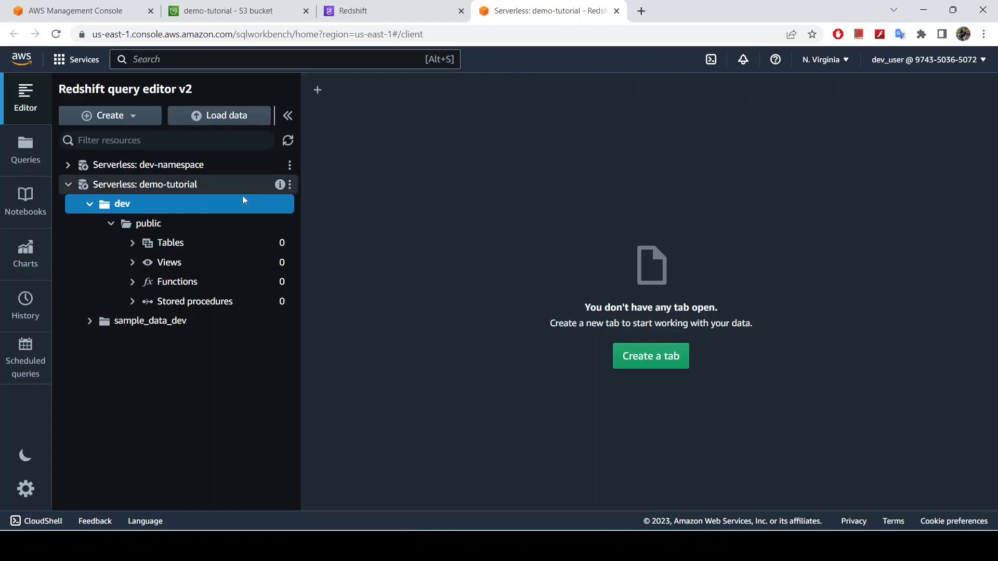
pyautogui.rightClick(219, 204)
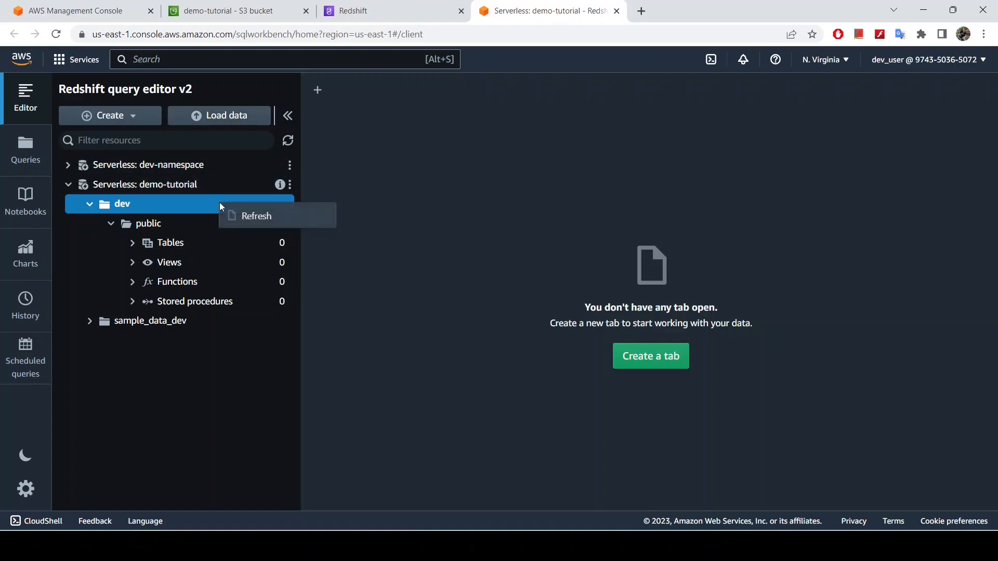
pyautogui.click(391, 189)
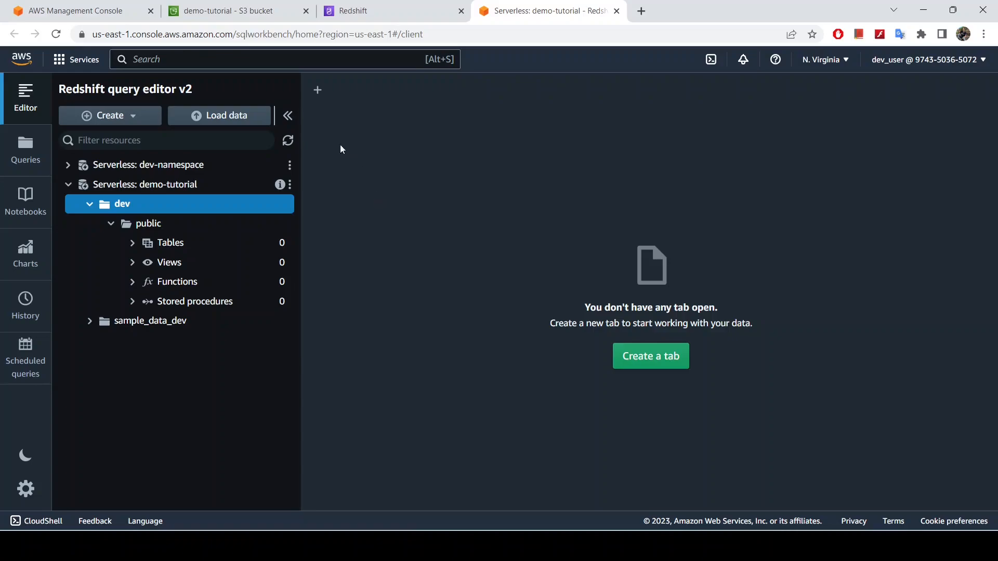
# Open a new SQL editor tab and paste in the CREATE TABLE dev.public.boston_marathon_winners statement copied from the OneNote Queries page
pyautogui.click(317, 91)
pyautogui.click(372, 89)
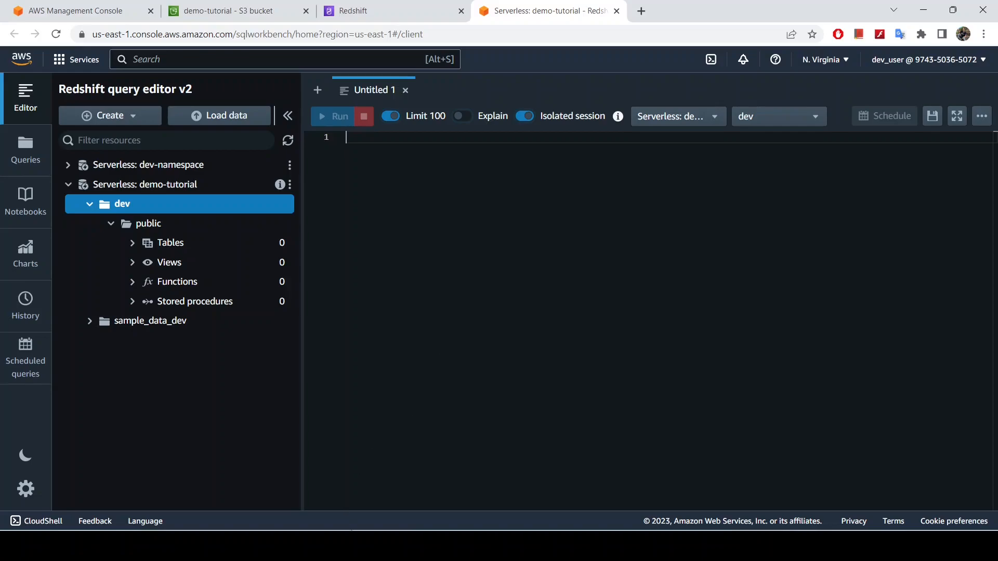
pyautogui.click(363, 545)
pyautogui.write('one')
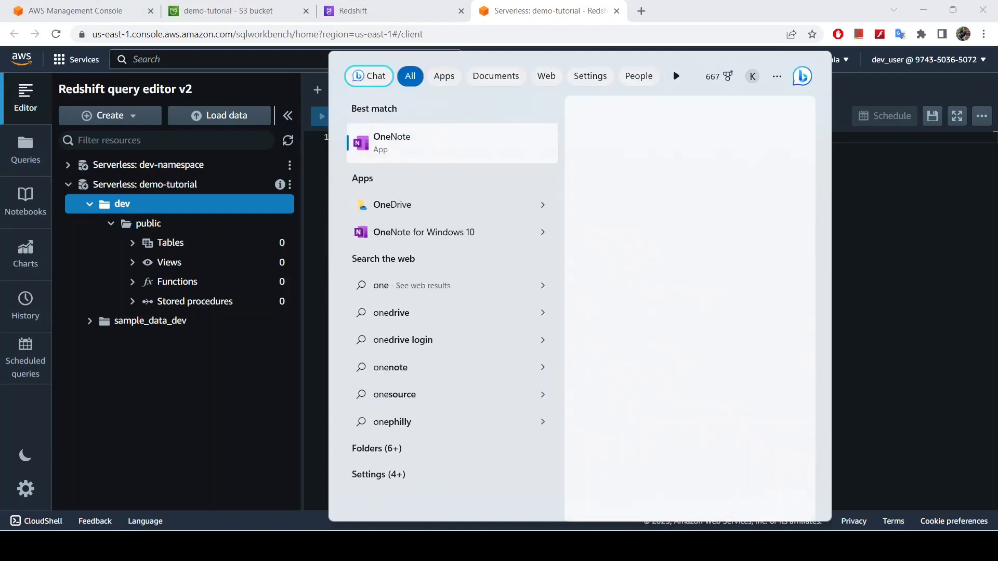
pyautogui.press('Return')
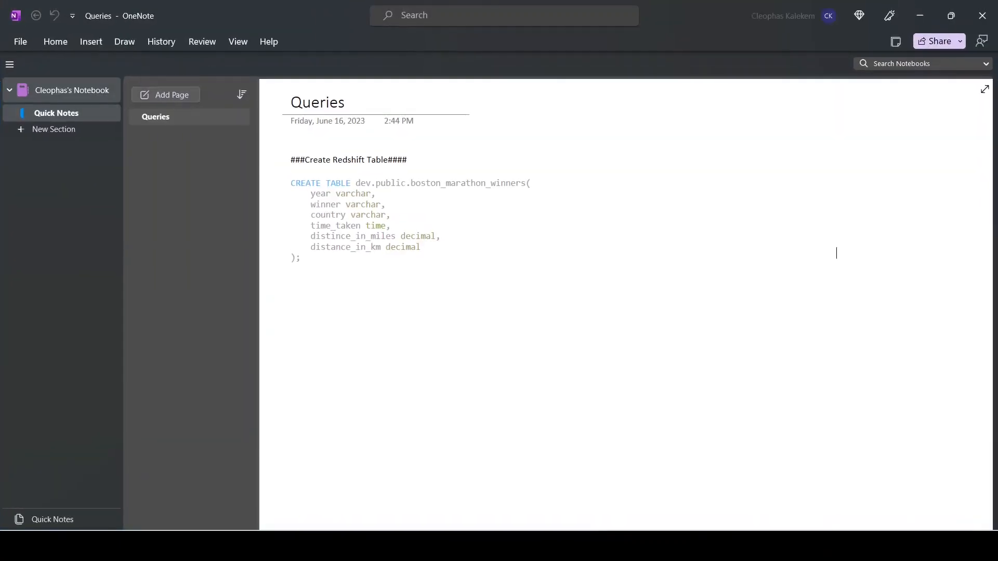
pyautogui.moveTo(326, 262); pyautogui.dragTo(272, 185)
pyautogui.hotkey('ctrl', 'c')
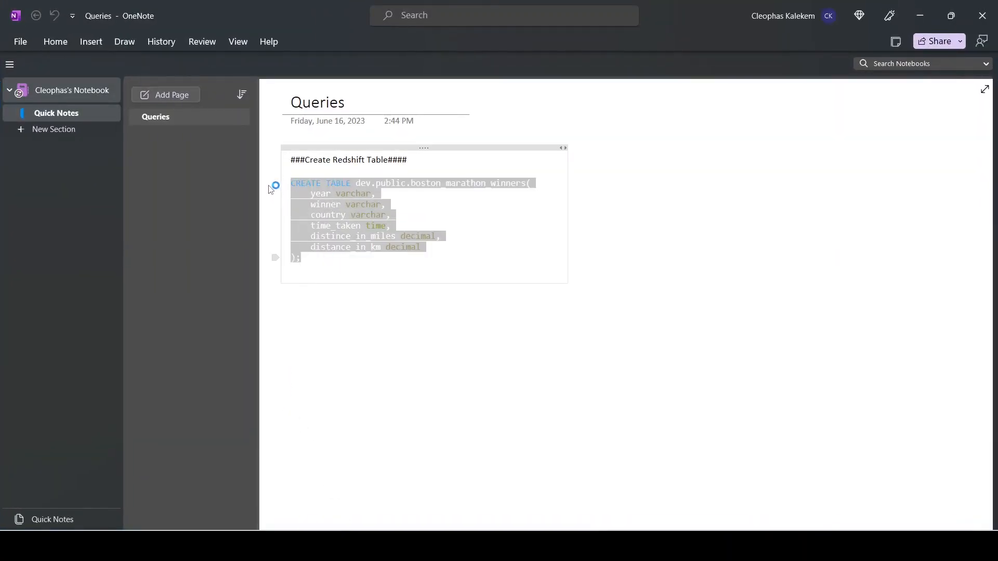
pyautogui.hotkey('alt', 'Tab')
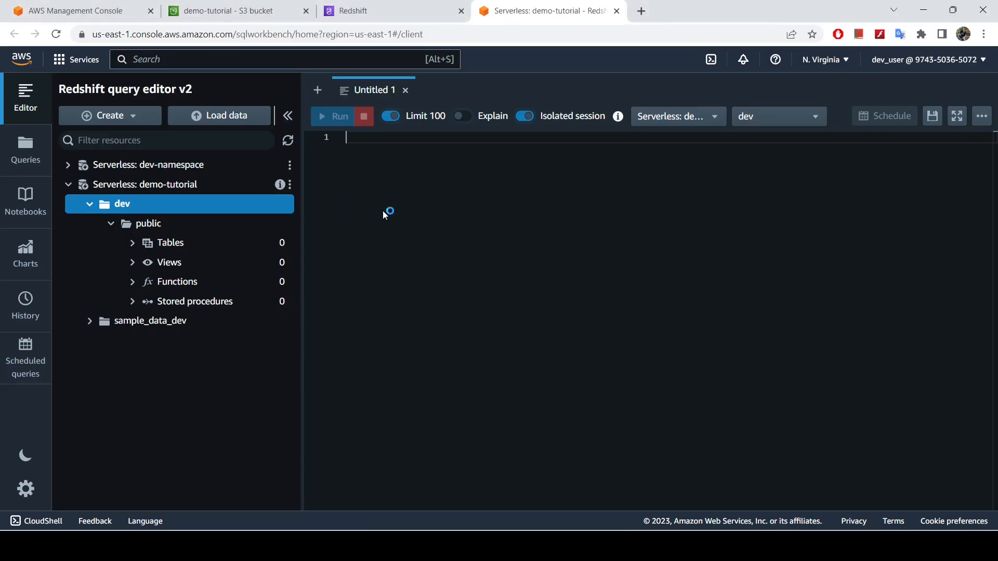
pyautogui.hotkey('ctrl', 'v')
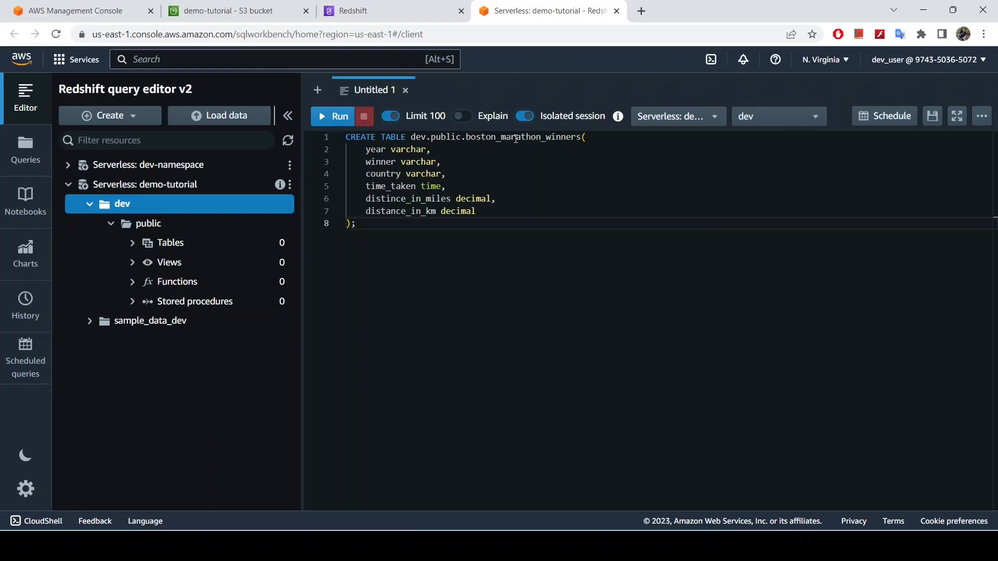
# Review the table name and the column definitions in the pasted CREATE TABLE statement
pyautogui.moveTo(466, 137); pyautogui.dragTo(581, 138)
pyautogui.moveTo(367, 151); pyautogui.dragTo(495, 208)
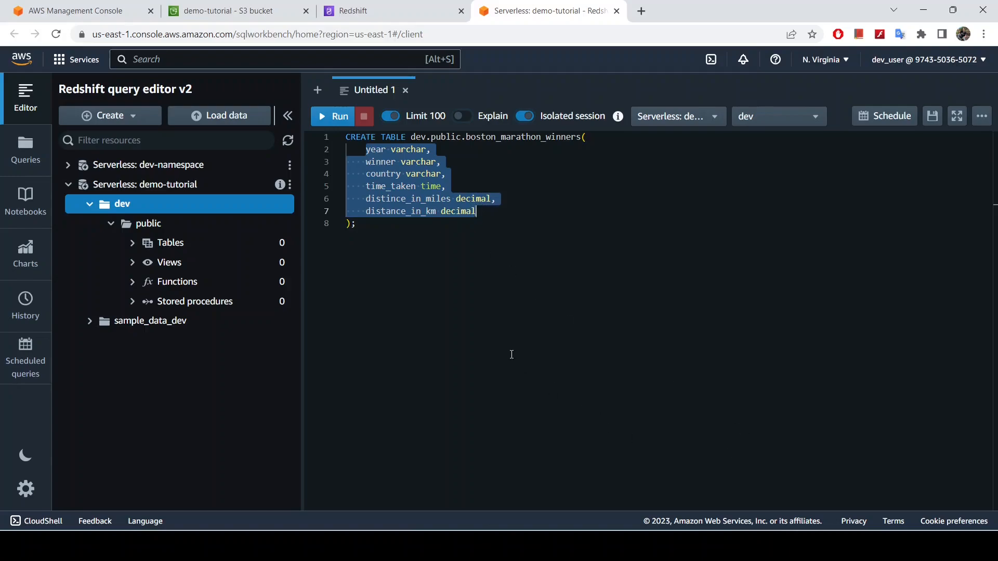
pyautogui.click(401, 173)
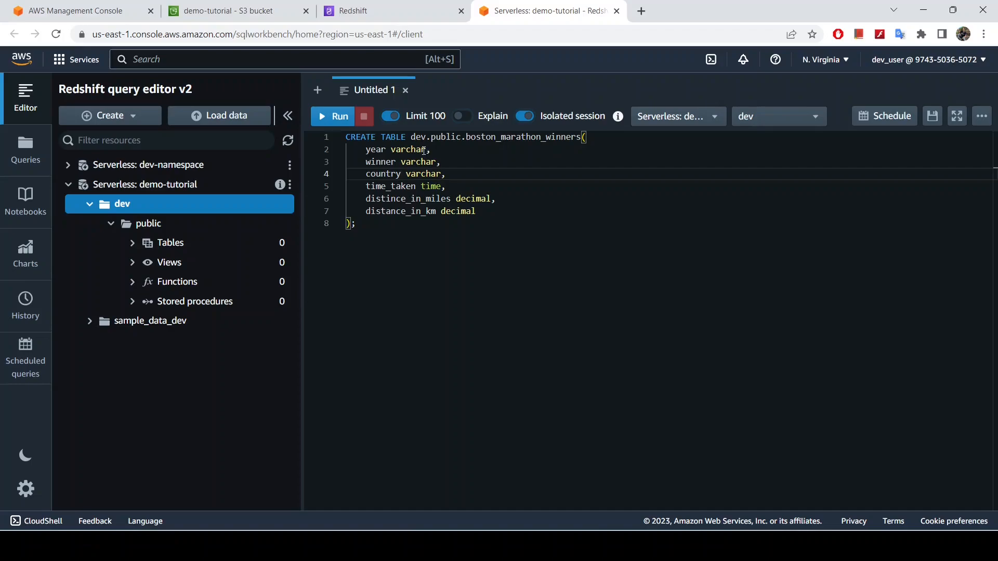
pyautogui.click(426, 150)
pyautogui.write('(')
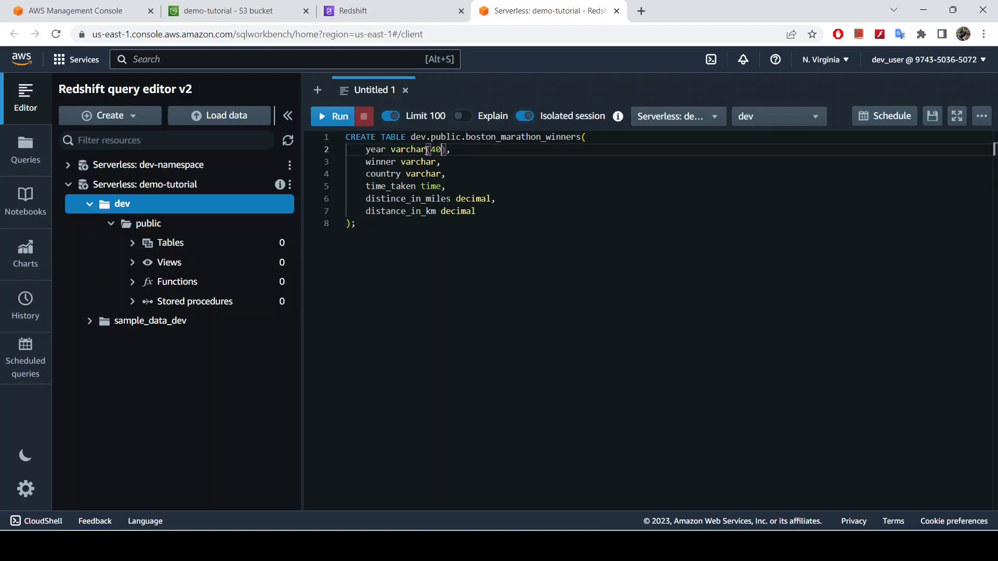
pyautogui.press('BackSpace')
# Switch to the Excel sheet, check the Year and Winner columns and widen the Distance (Miles) column to show its full header
pyautogui.click(644, 545)
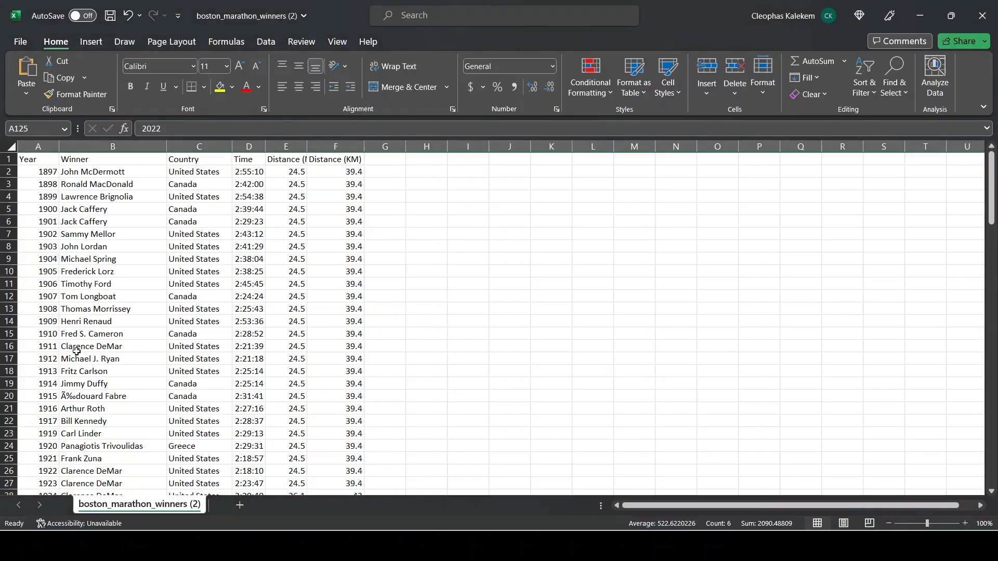
pyautogui.click(48, 194)
pyautogui.click(41, 180)
pyautogui.click(46, 169)
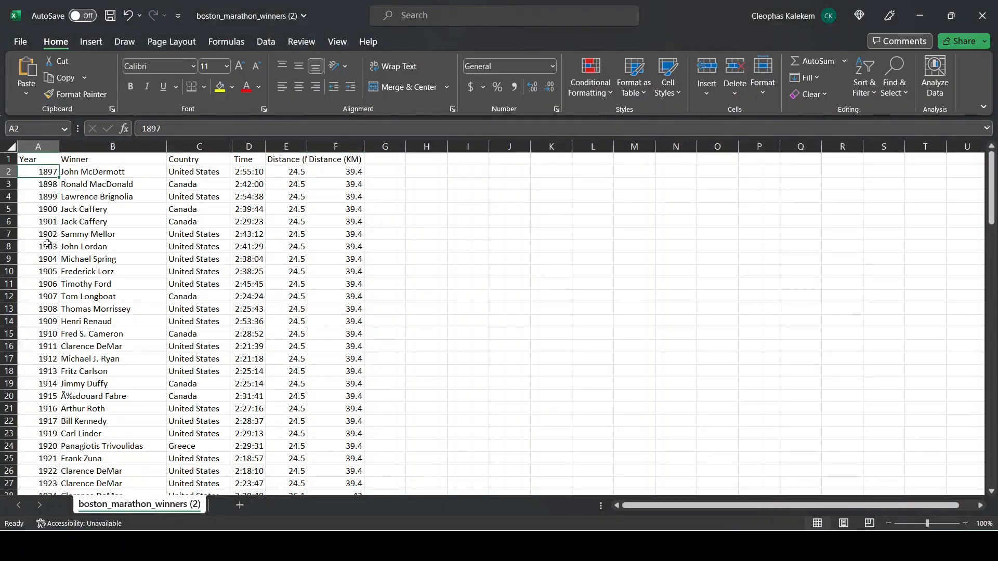
pyautogui.click(44, 159)
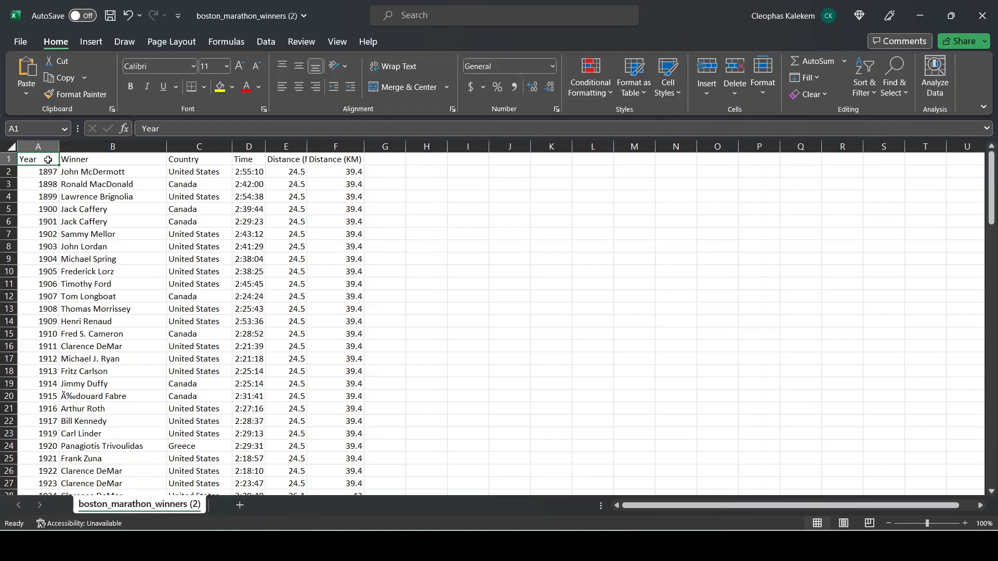
pyautogui.click(102, 161)
pyautogui.moveTo(307, 147); pyautogui.dragTo(339, 150)
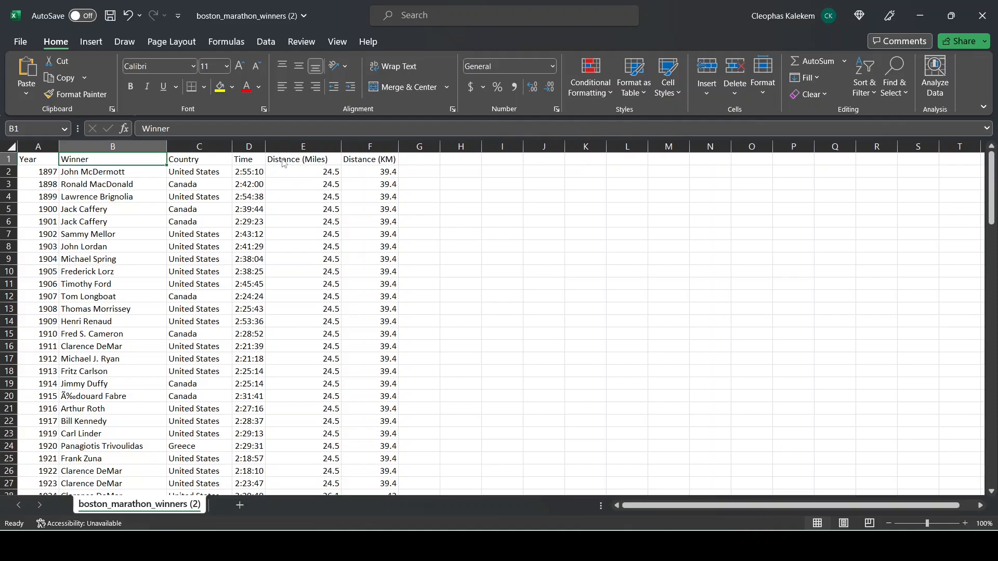
# Return to the Redshift query editor and run the CREATE TABLE statement for dev.public.boston_marathon_winners
pyautogui.hotkey('alt', 'Tab')
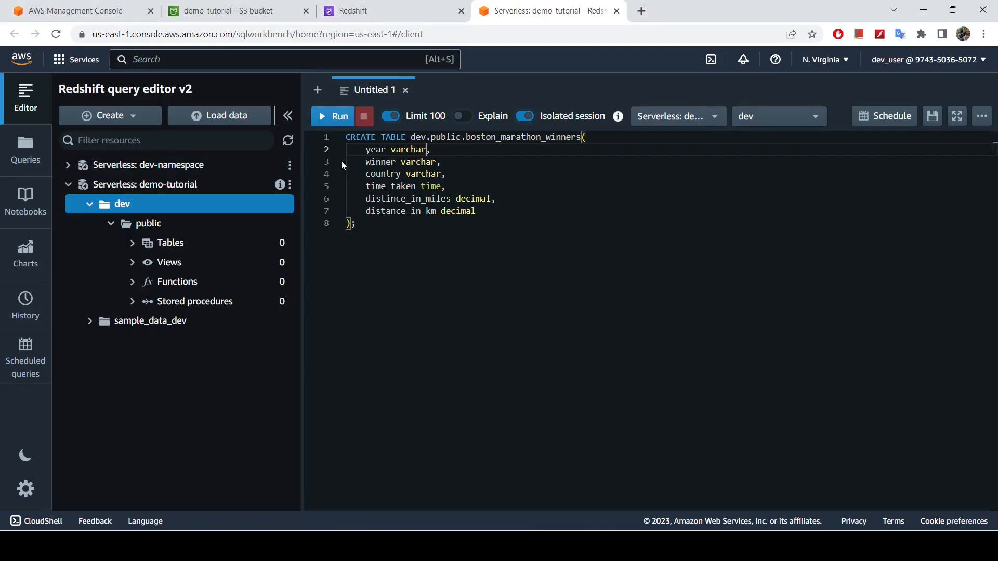
pyautogui.moveTo(480, 214); pyautogui.dragTo(415, 213)
pyautogui.click(415, 198)
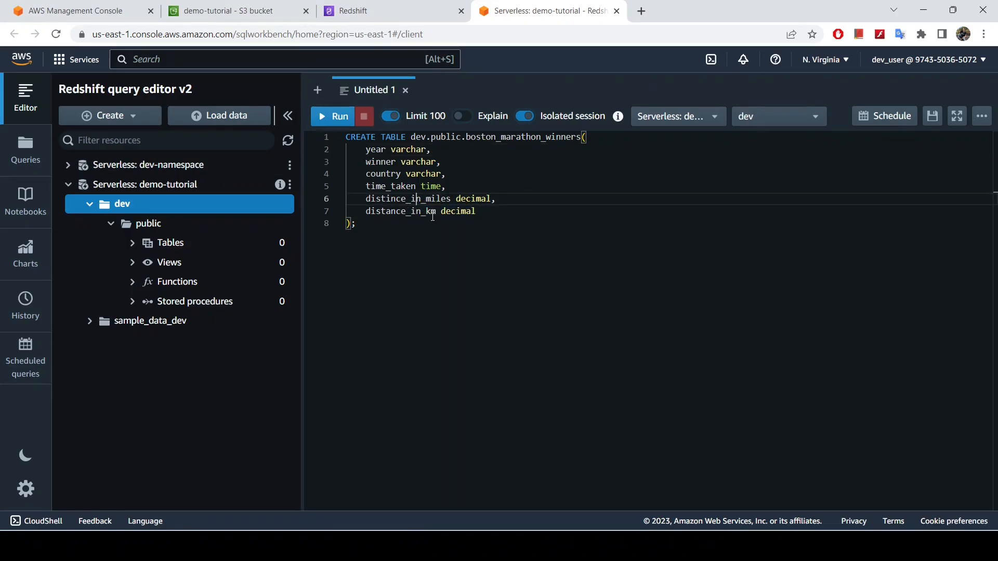
pyautogui.moveTo(386, 229); pyautogui.dragTo(328, 138)
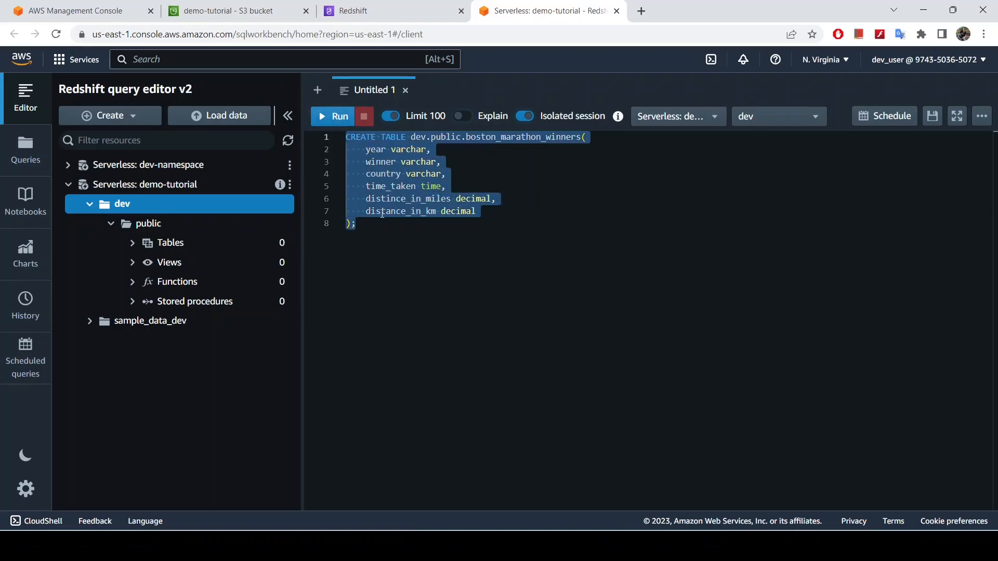
pyautogui.click(381, 211)
pyautogui.click(335, 115)
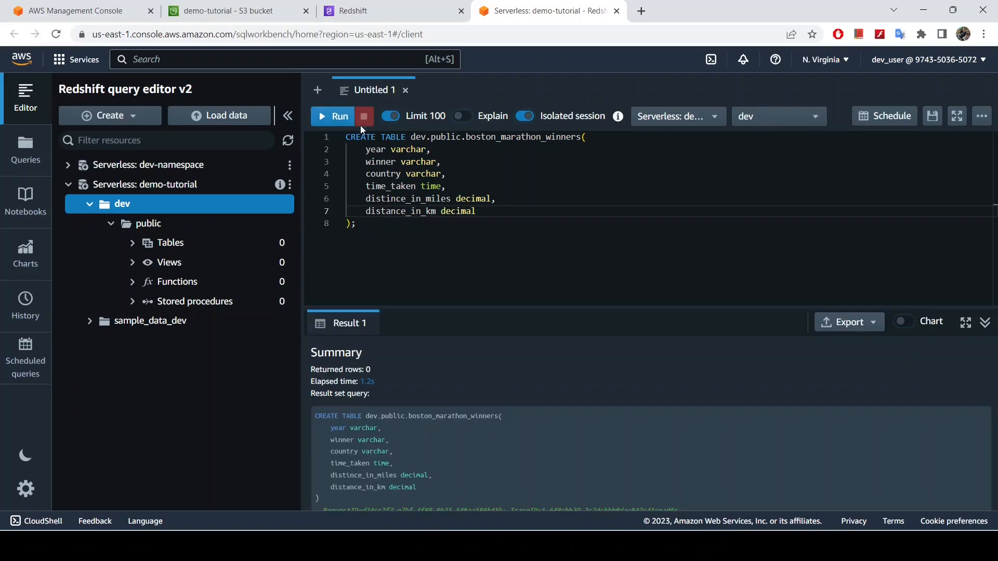
pyautogui.click(369, 226)
pyautogui.press('Return')
pyautogui.write('ahdsdsd')
pyautogui.press('BackSpace')
pyautogui.press('BackSpace')
pyautogui.press('BackSpace')
pyautogui.press('BackSpace')
pyautogui.press('BackSpace')
pyautogui.press('BackSpace')
pyautogui.press('BackSpace')
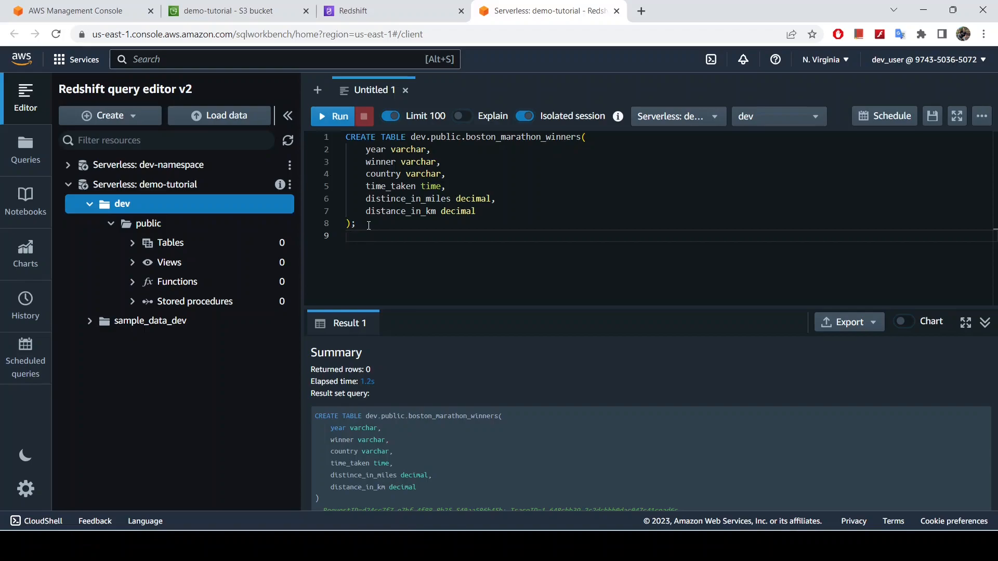
# Highlight the executed CREATE TABLE statement and refresh the dev database in the resource tree
pyautogui.moveTo(364, 225); pyautogui.dragTo(332, 141)
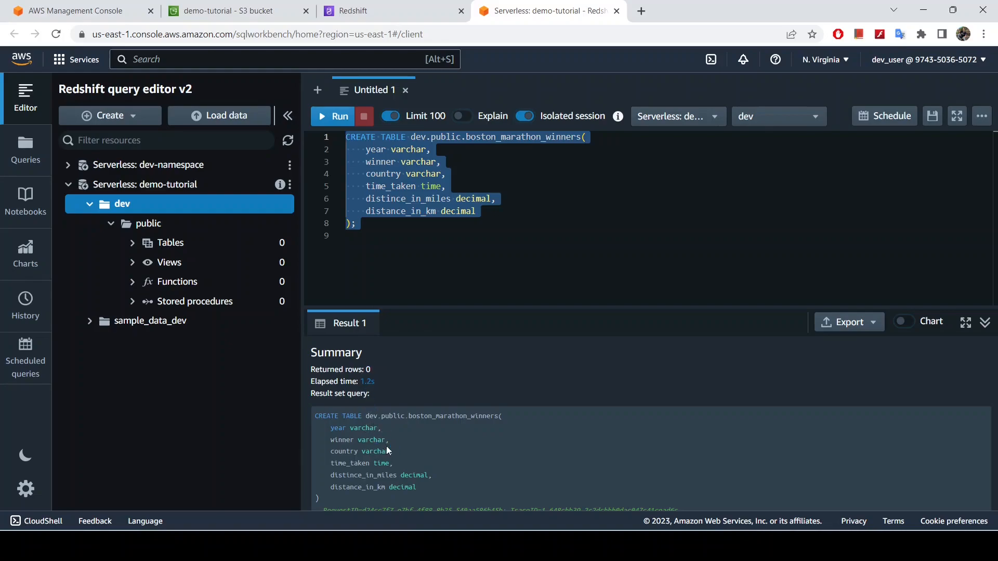
pyautogui.rightClick(213, 203)
pyautogui.click(258, 210)
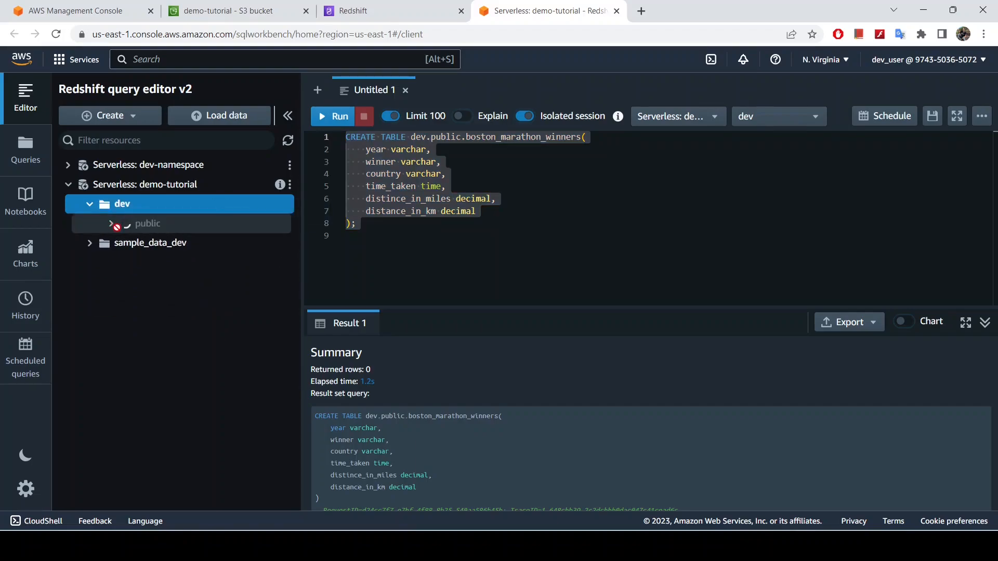
# Widen the resource tree, expand the tables of the public schema and examine the boston_marathon_winners field definitions
pyautogui.moveTo(302, 250); pyautogui.dragTo(344, 250)
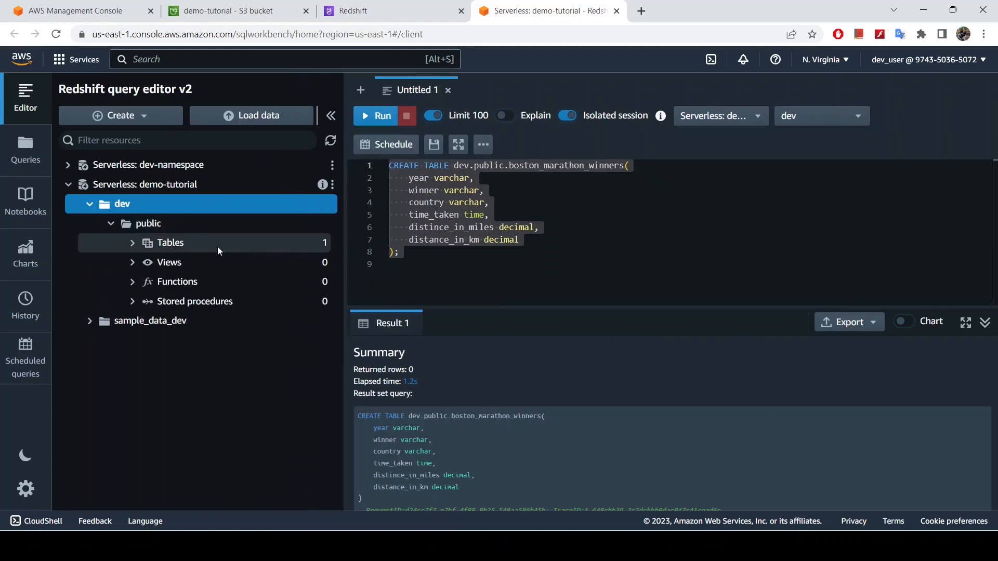
pyautogui.click(129, 248)
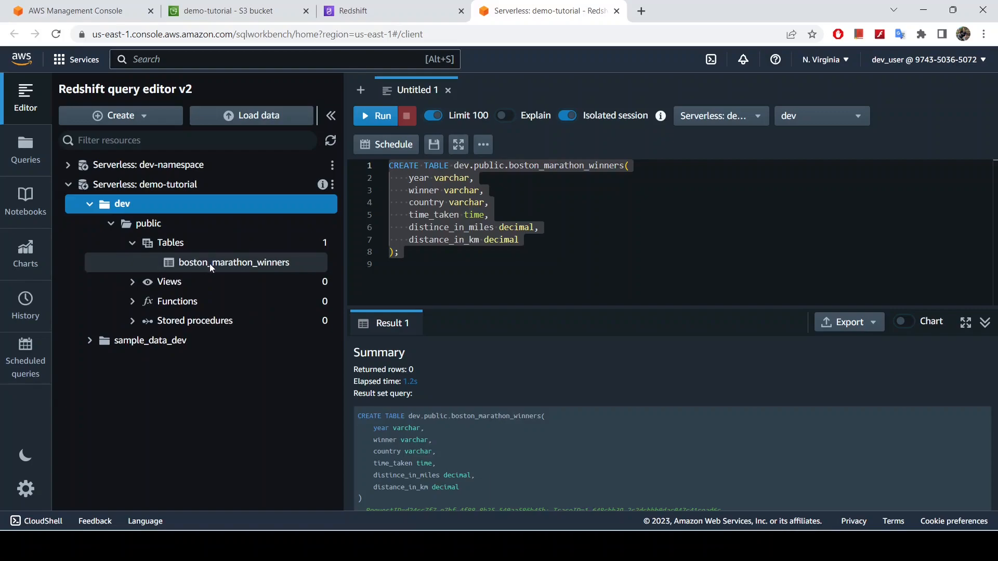
pyautogui.moveTo(510, 165); pyautogui.dragTo(622, 170)
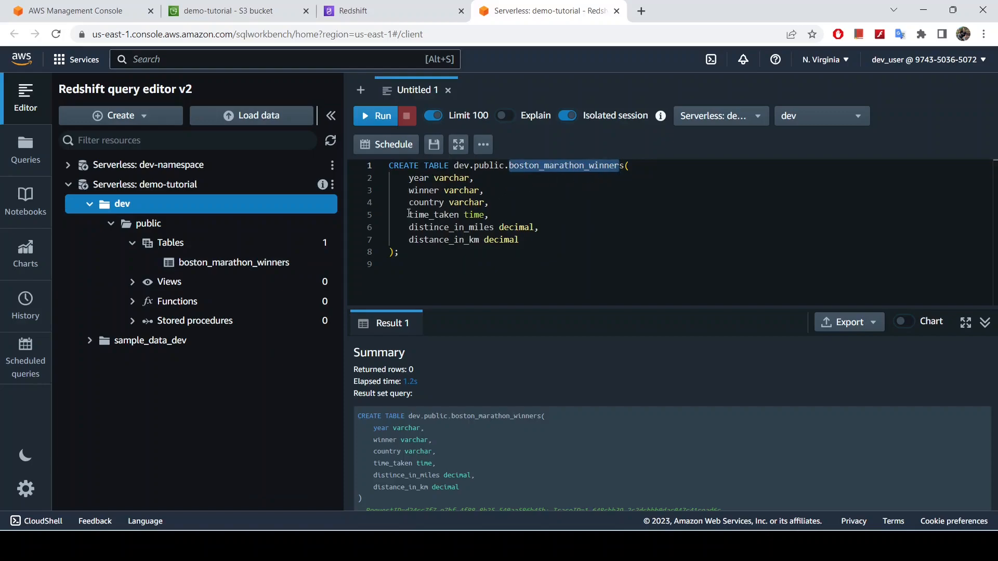
pyautogui.click(276, 266)
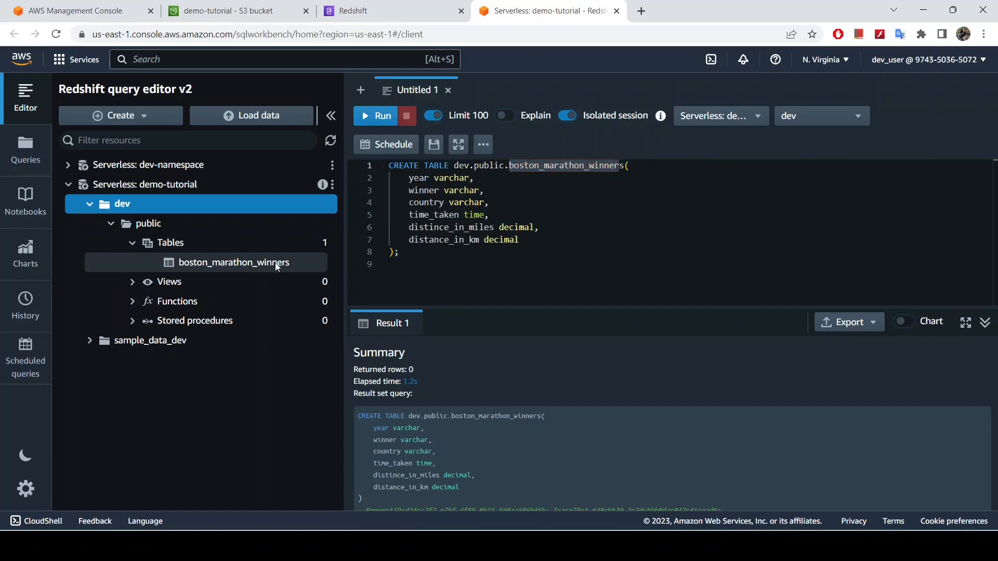
pyautogui.click(276, 266)
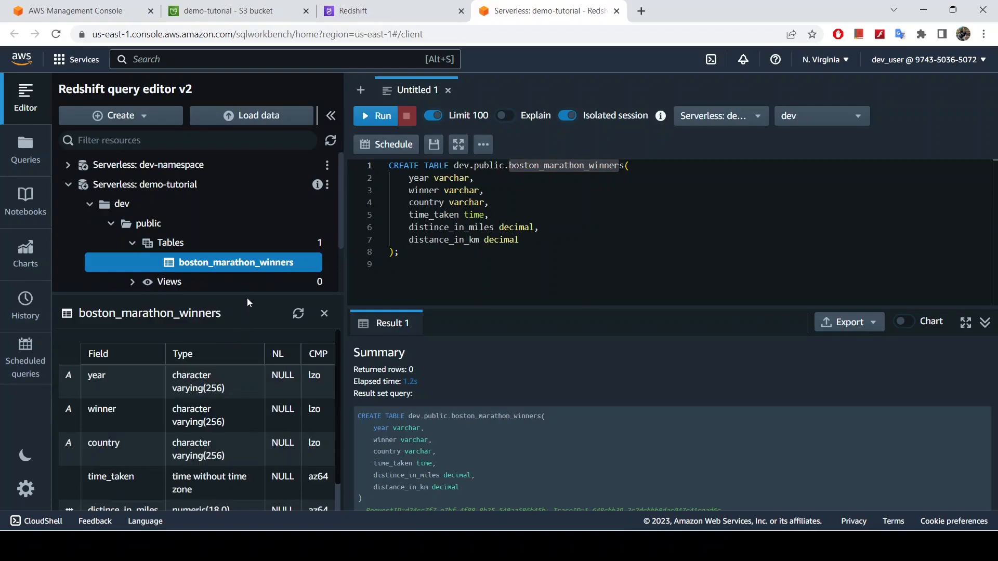
pyautogui.moveTo(248, 303); pyautogui.dragTo(252, 171)
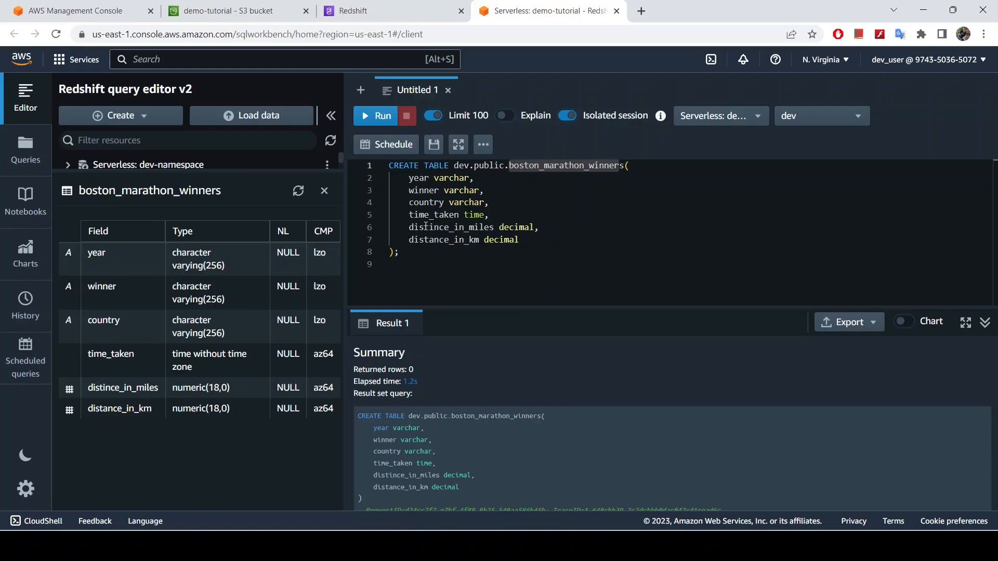
pyautogui.moveTo(132, 172); pyautogui.dragTo(134, 290)
# Generate a SELECT * query for the boston_marathon_winners table from the resource tree and run it
pyautogui.rightClick(192, 263)
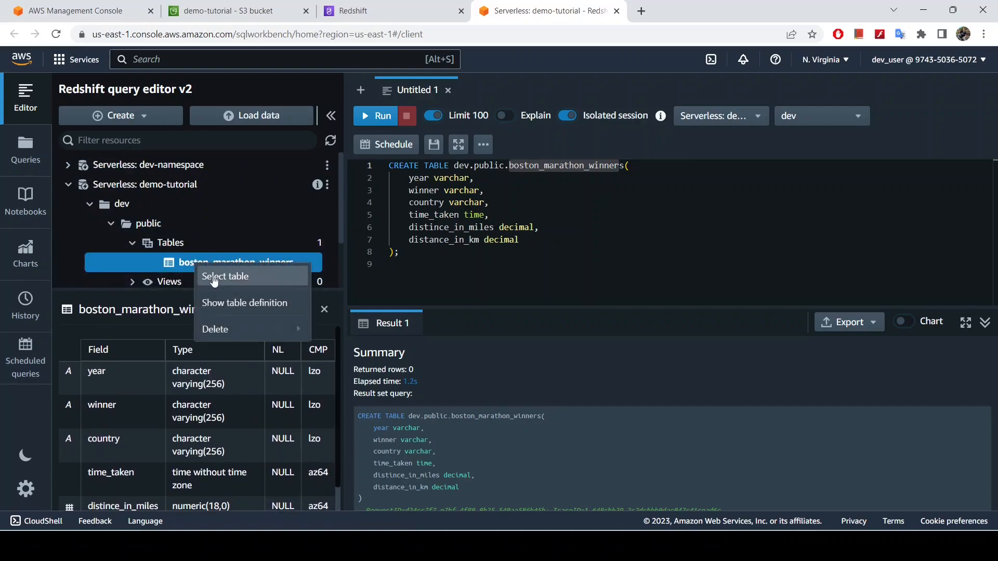
pyautogui.click(214, 277)
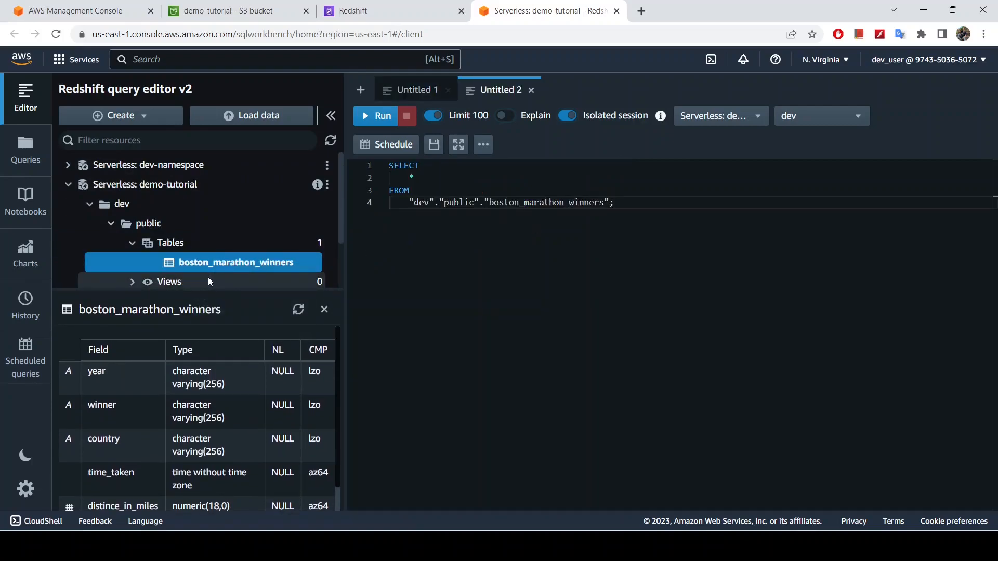
pyautogui.click(380, 116)
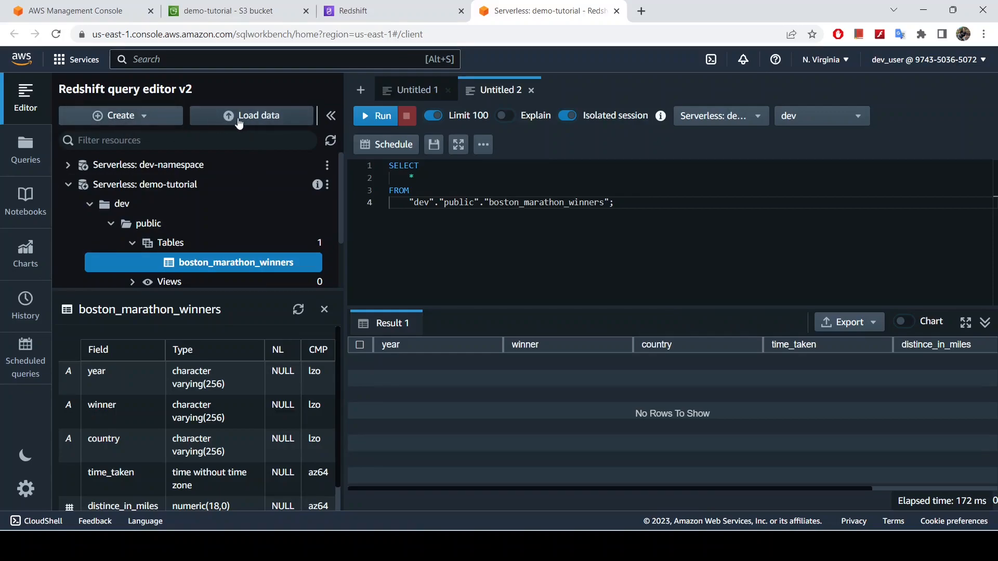
pyautogui.click(135, 120)
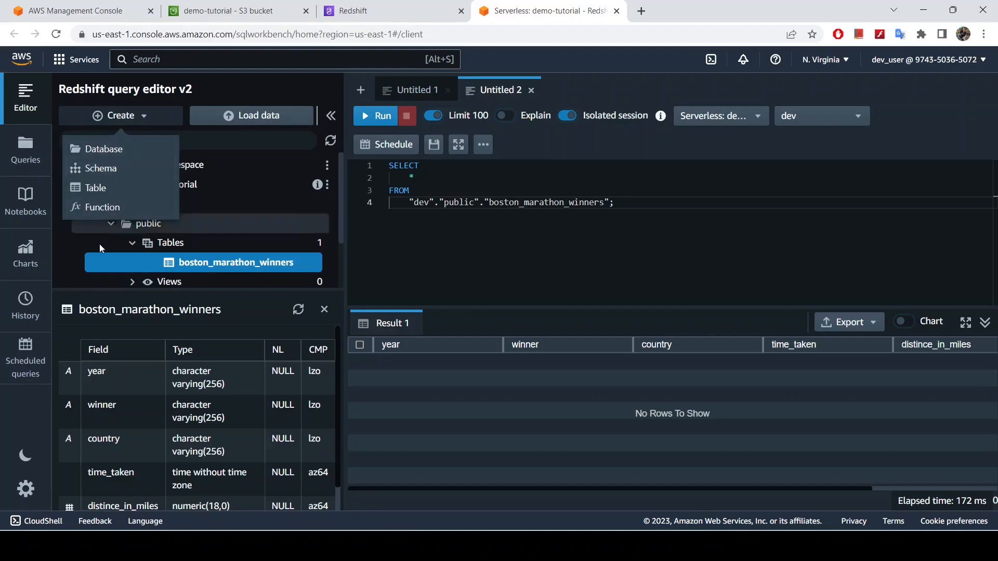
pyautogui.click(411, 240)
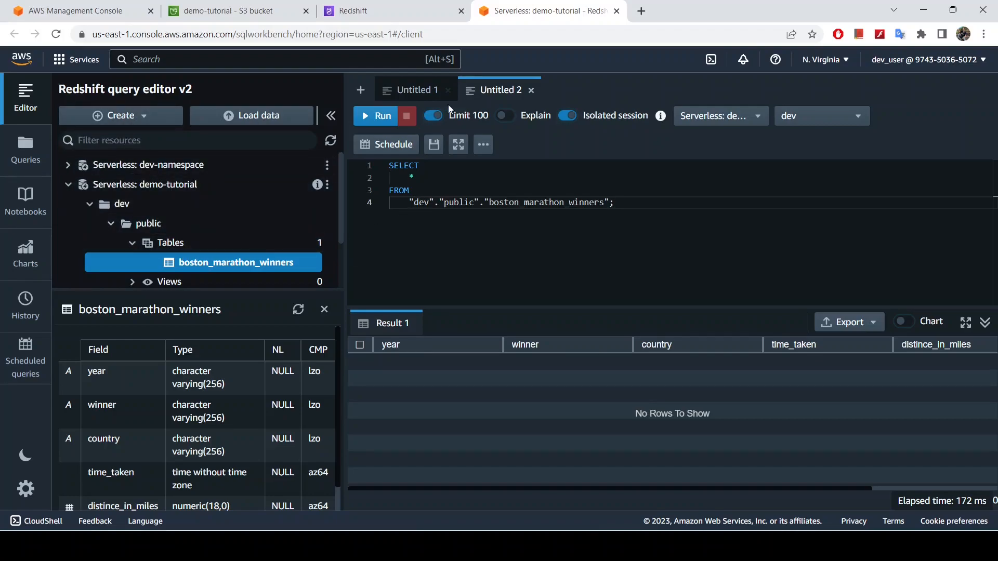
pyautogui.click(141, 119)
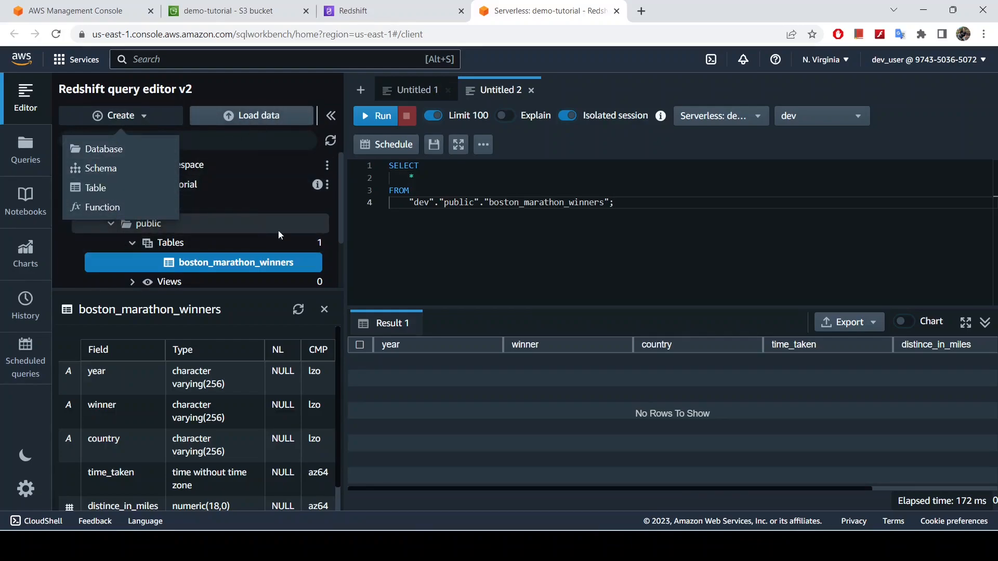
pyautogui.click(286, 265)
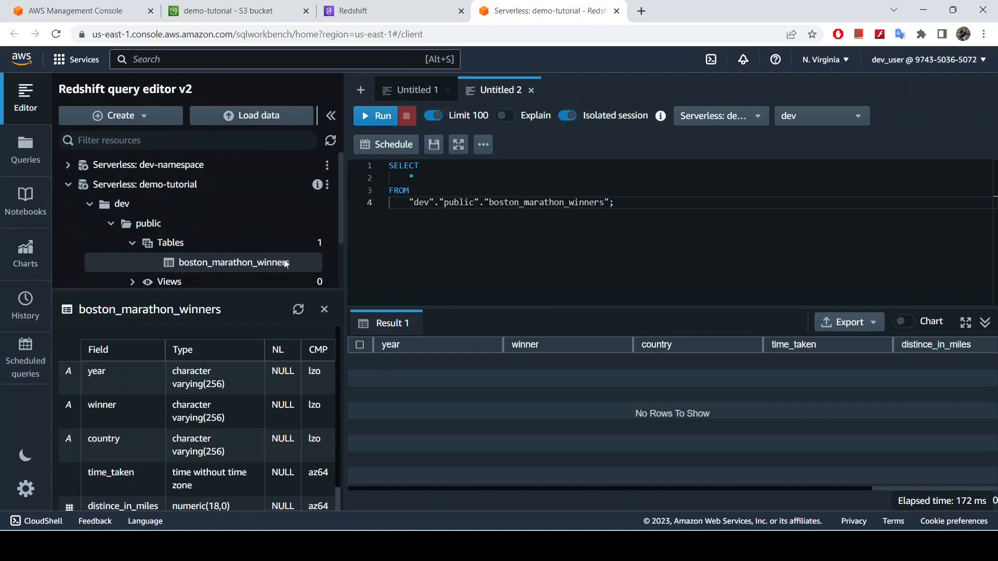
pyautogui.click(421, 92)
# Start a data load from S3, choosing boston_marathon_winners.csv in the demo-tutorial bucket with us-east-1 as its file location
pyautogui.click(246, 121)
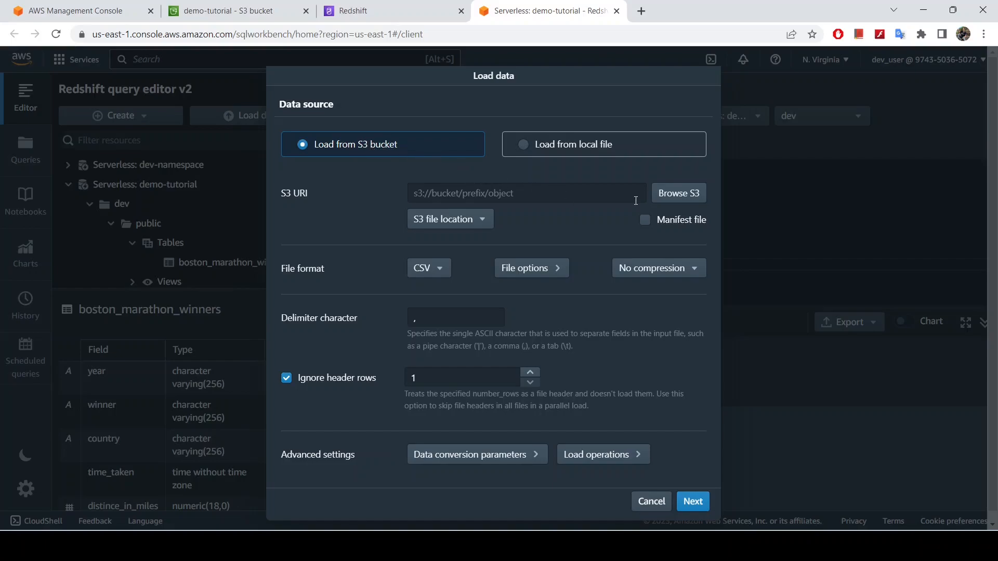
pyautogui.click(673, 195)
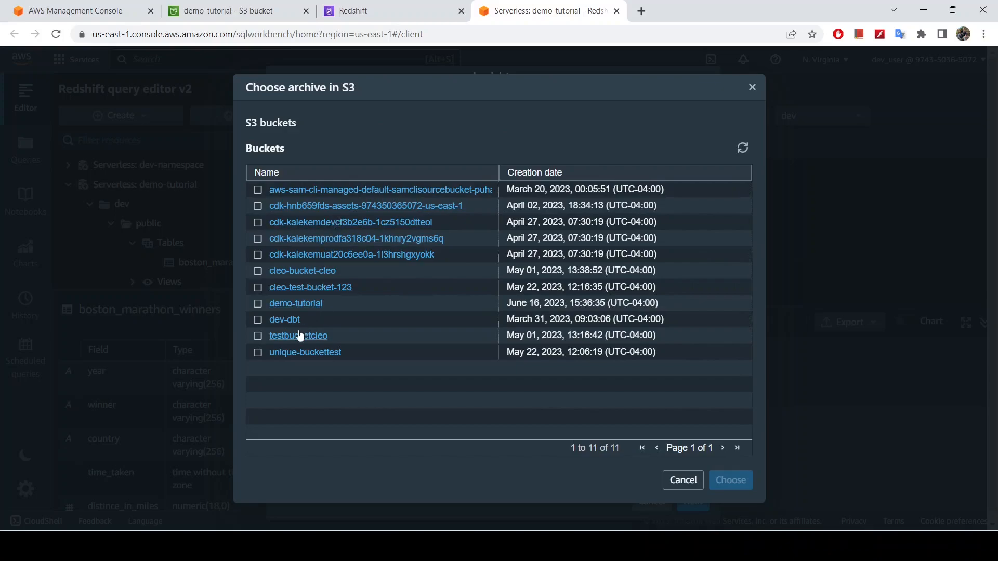
pyautogui.click(296, 304)
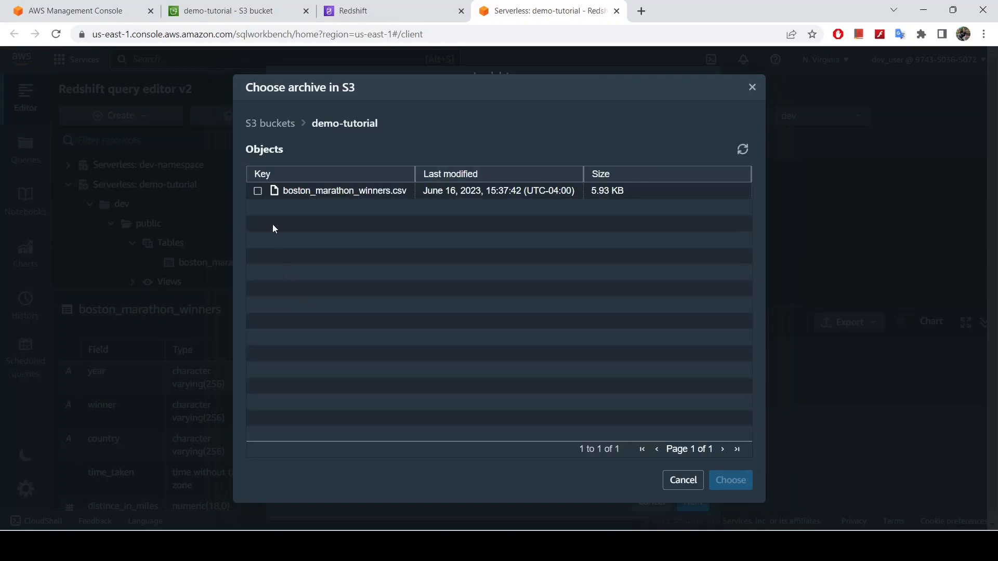
pyautogui.click(257, 191)
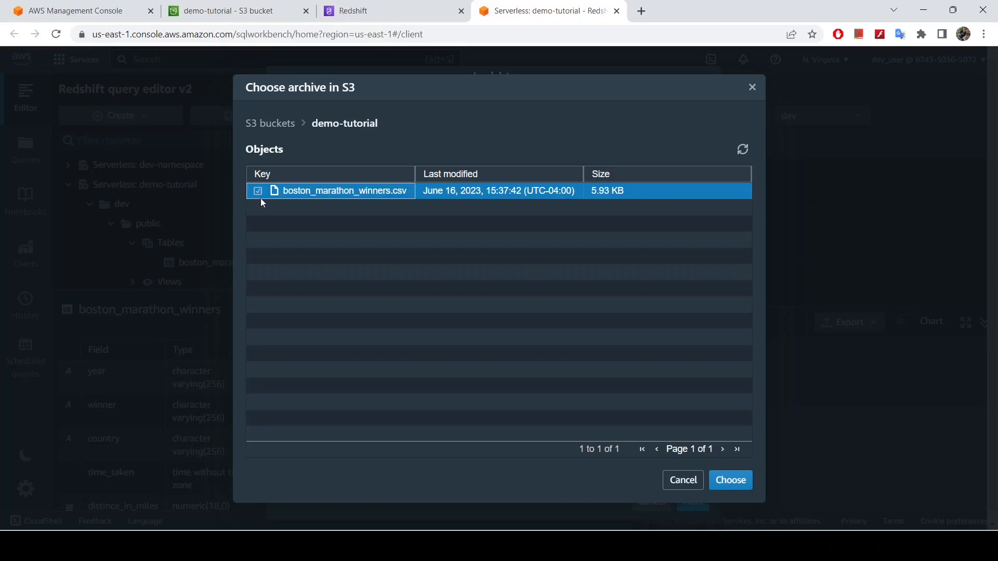
pyautogui.click(725, 483)
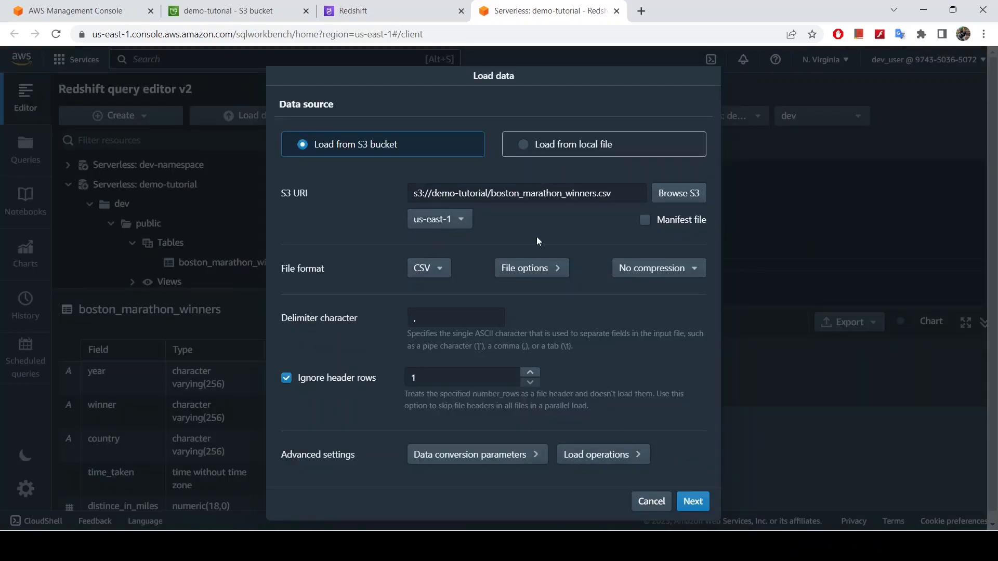
pyautogui.click(446, 221)
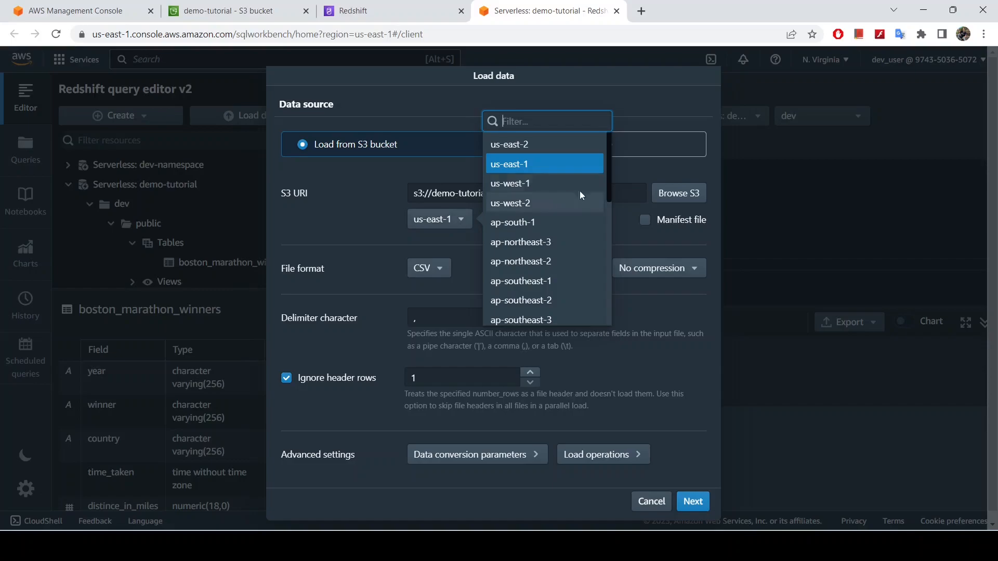
pyautogui.click(513, 163)
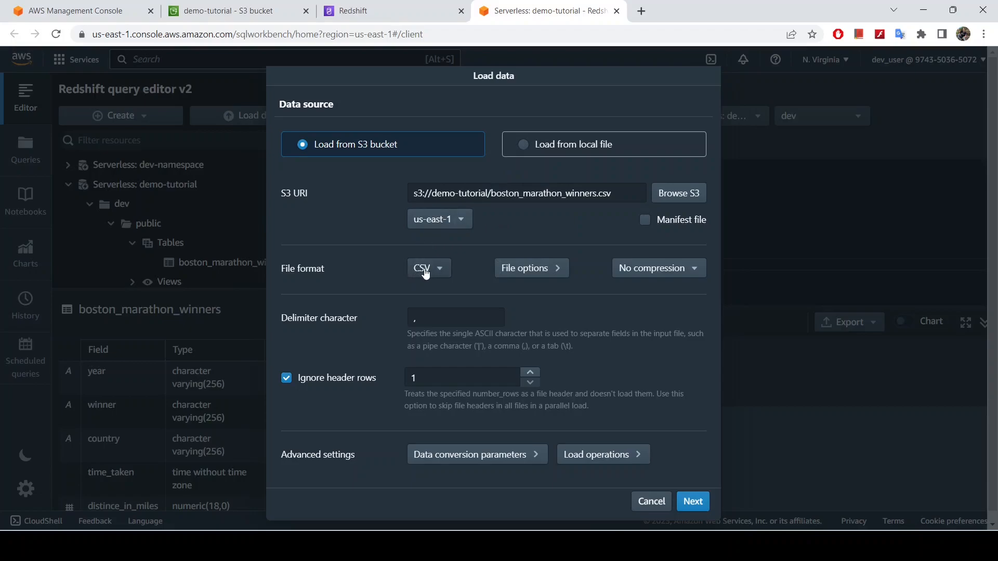
# Review the CSV file options, including the delimiter character, and the number of ignored header rows for the load
pyautogui.click(546, 270)
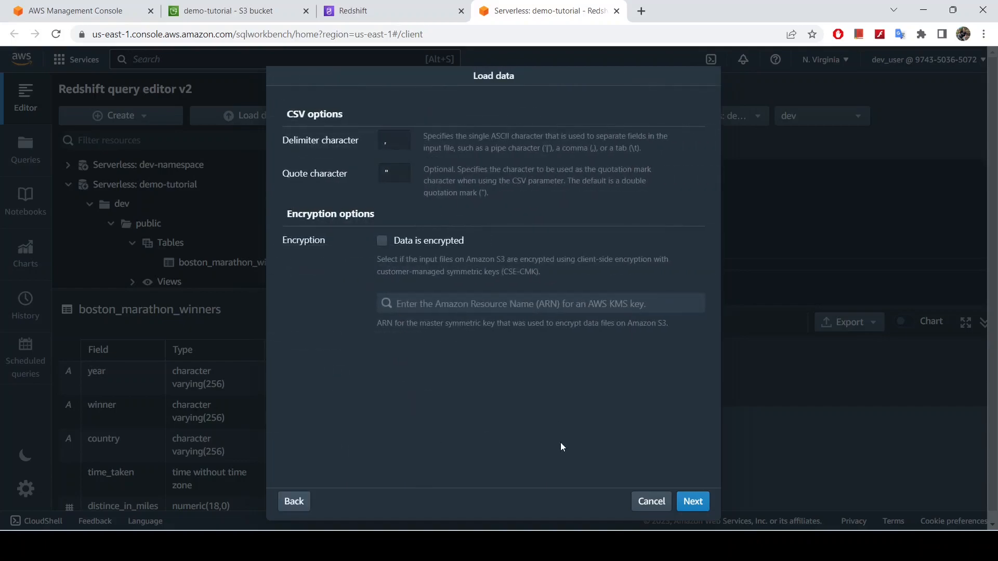
pyautogui.click(397, 142)
pyautogui.click(294, 501)
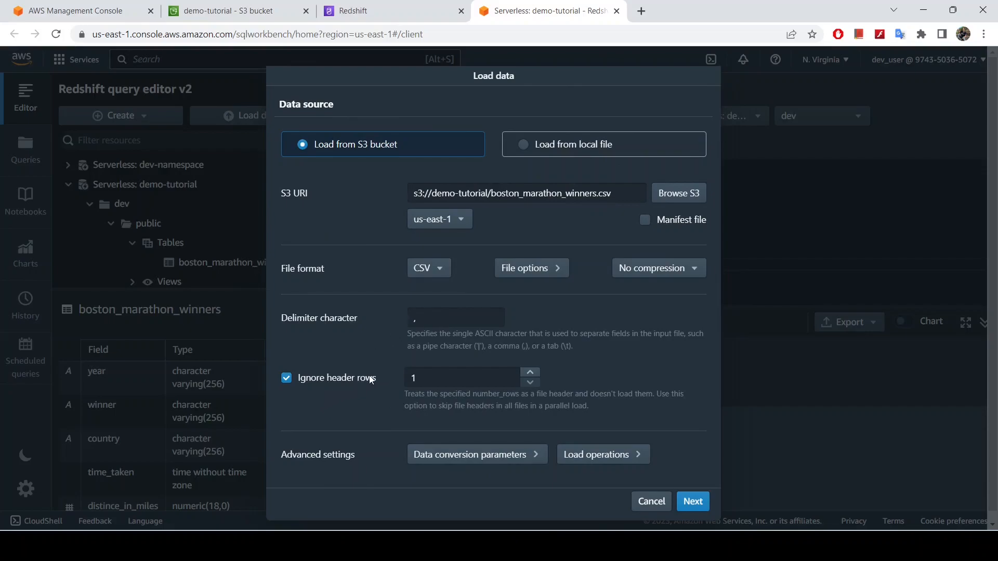
pyautogui.scroll(-1, 371, 376)
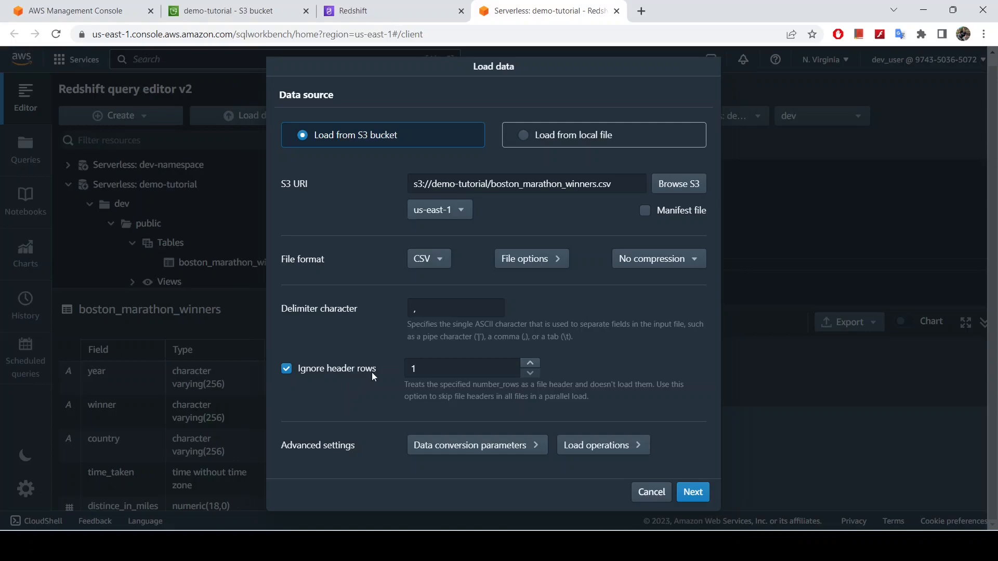
pyautogui.moveTo(427, 369); pyautogui.dragTo(400, 370)
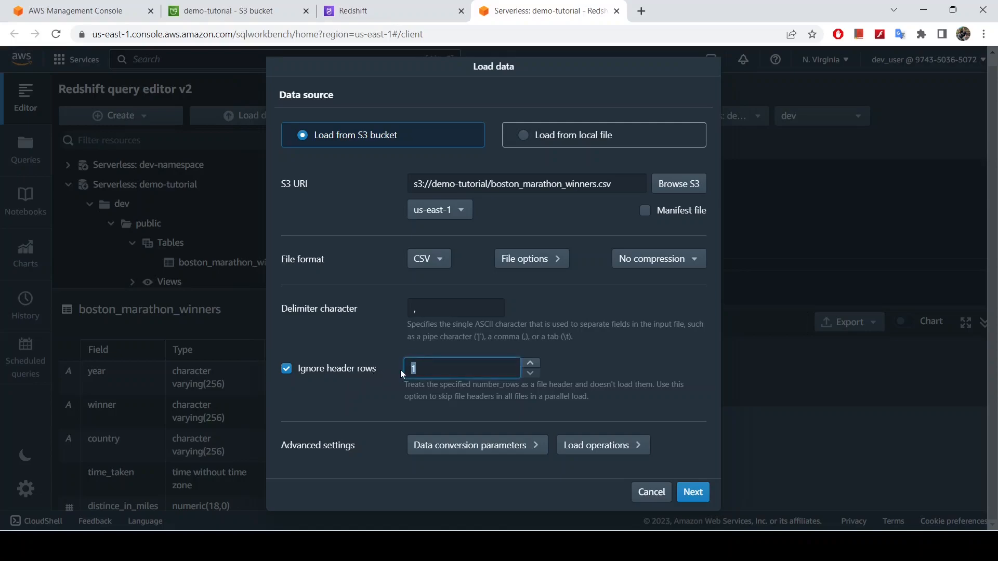
pyautogui.click(424, 368)
# Examine the data conversion parameters and the load operations in the advanced settings of the data load
pyautogui.click(504, 448)
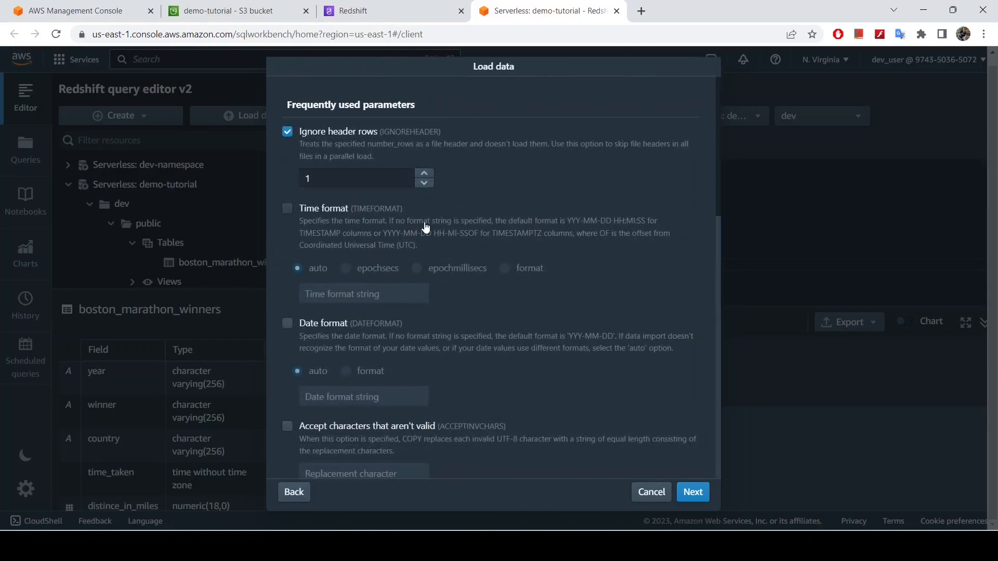
pyautogui.scroll(-3, 425, 228)
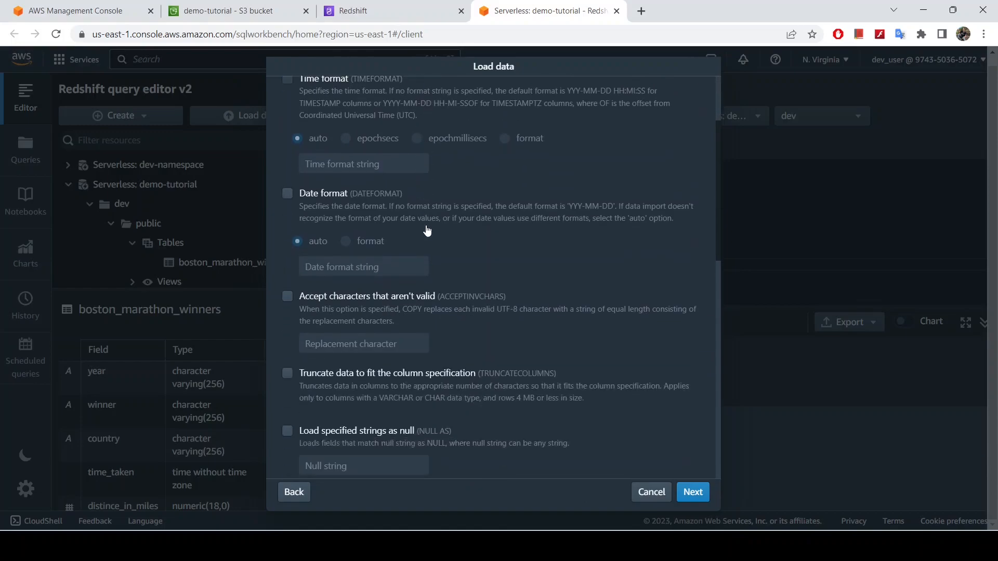
pyautogui.scroll(-12, 427, 227)
pyautogui.scroll(6, 428, 225)
pyautogui.scroll(1, 429, 225)
pyautogui.scroll(-9, 428, 224)
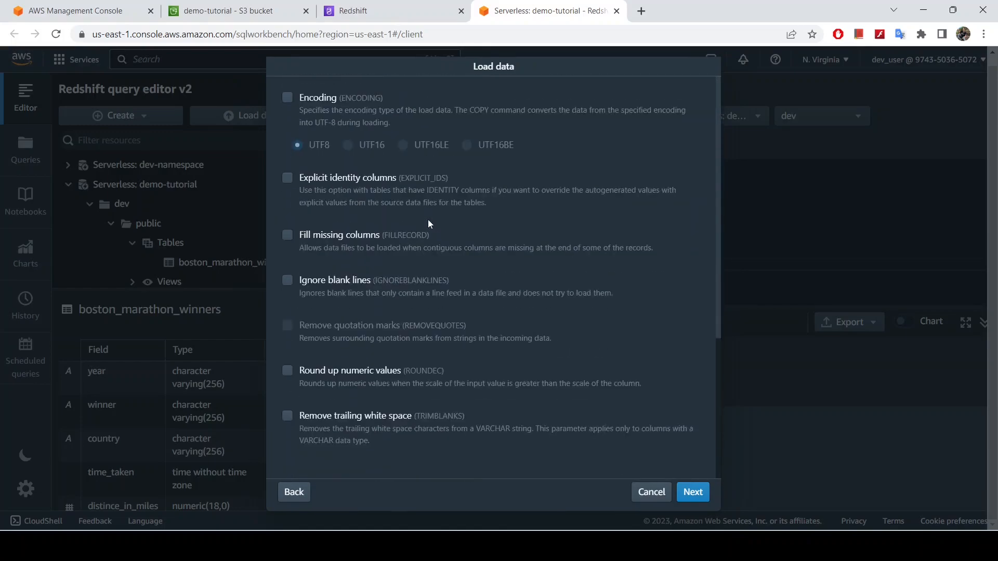
pyautogui.click(285, 494)
pyautogui.click(582, 445)
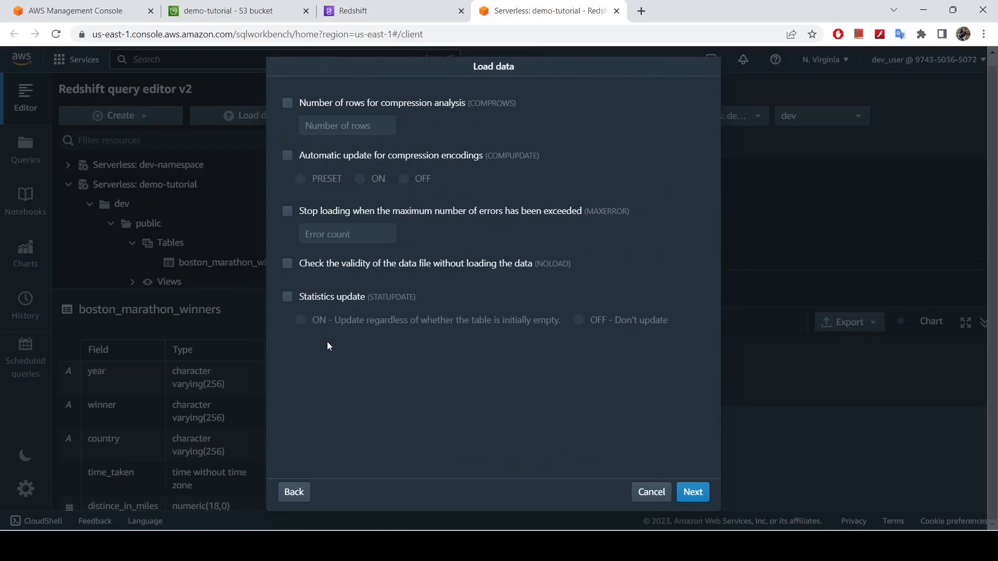
pyautogui.click(292, 492)
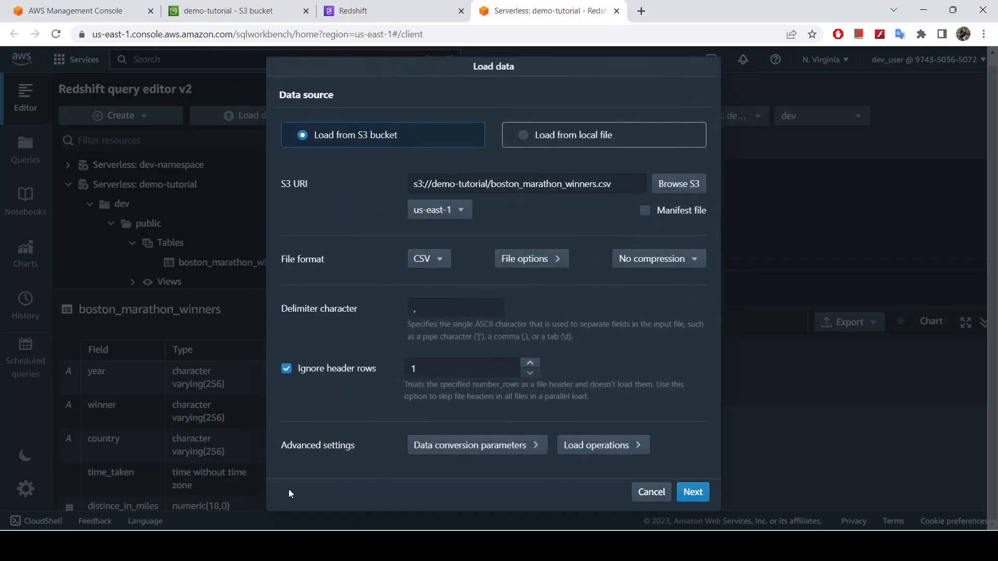
# Continue to the table options and target an existing table in the Serverless: demo-tutorial workgroup
pyautogui.click(705, 497)
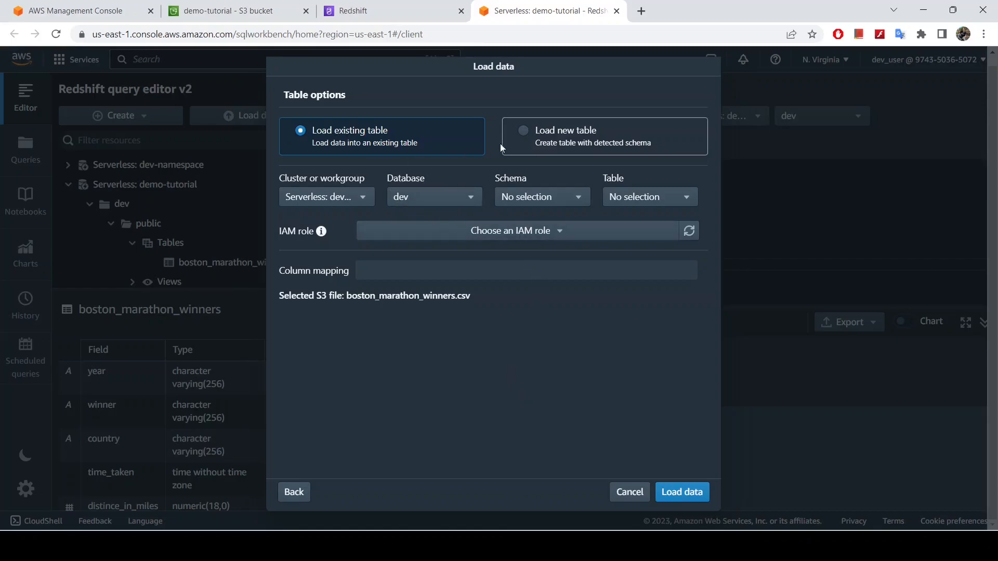
pyautogui.click(523, 138)
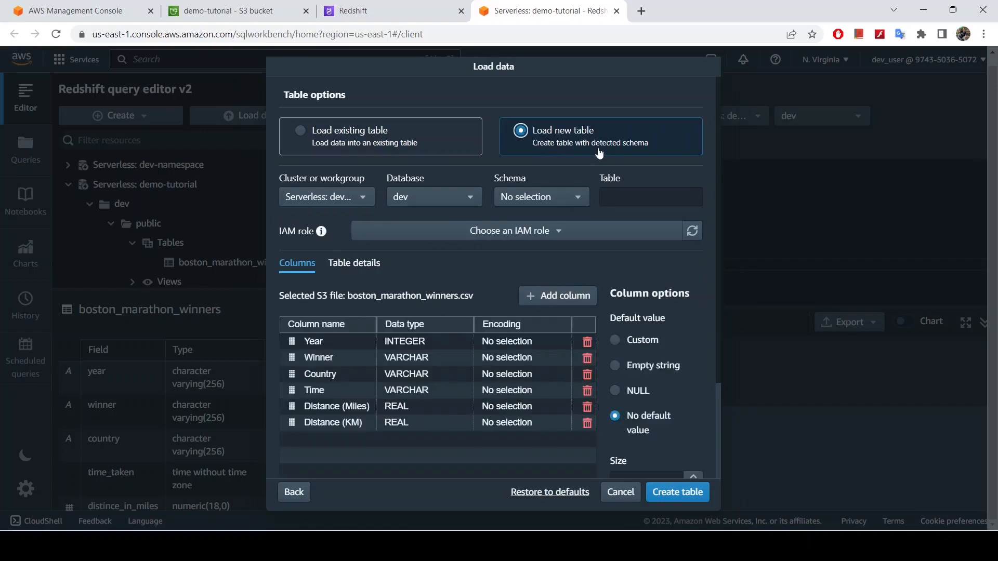
pyautogui.click(315, 139)
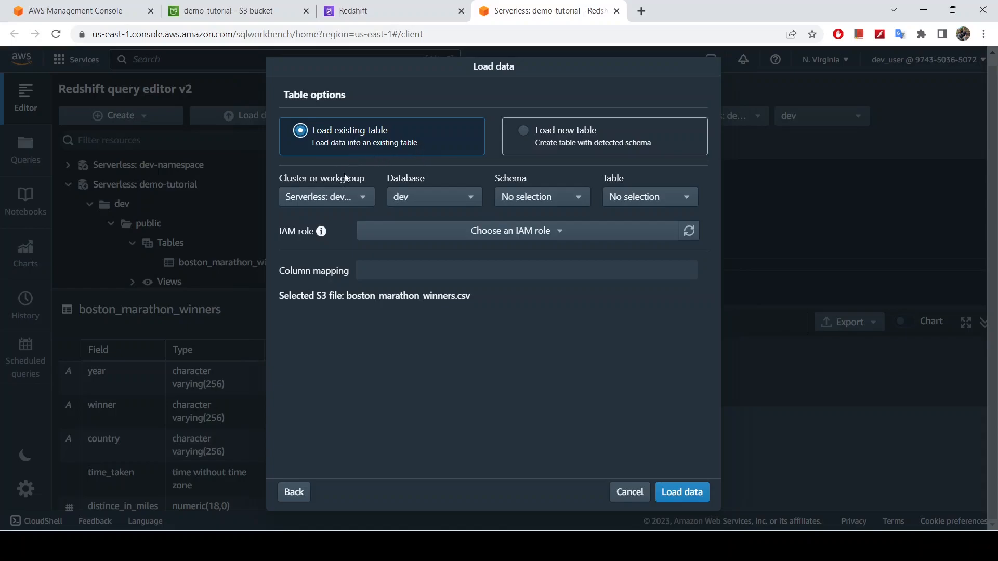
pyautogui.click(322, 197)
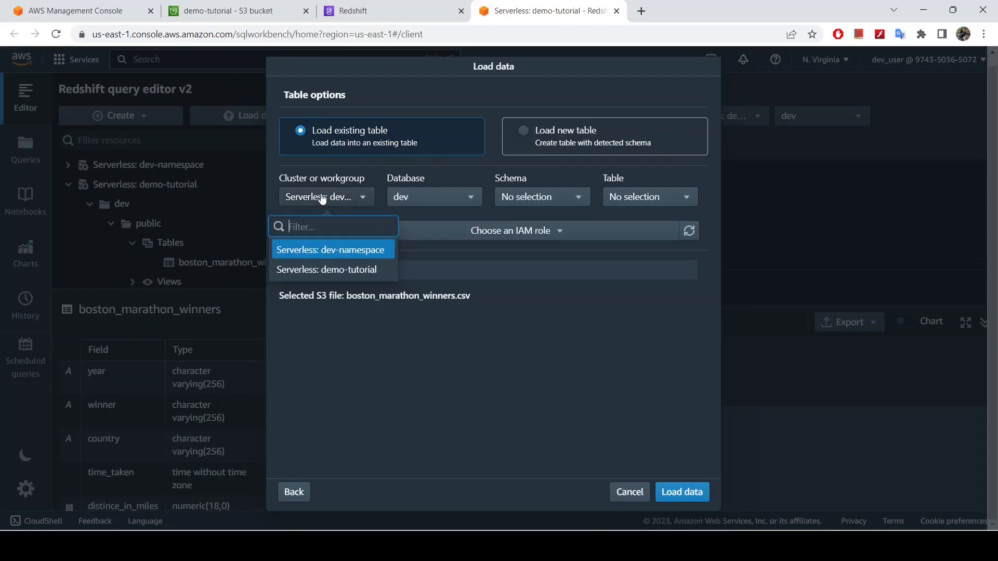
pyautogui.click(340, 270)
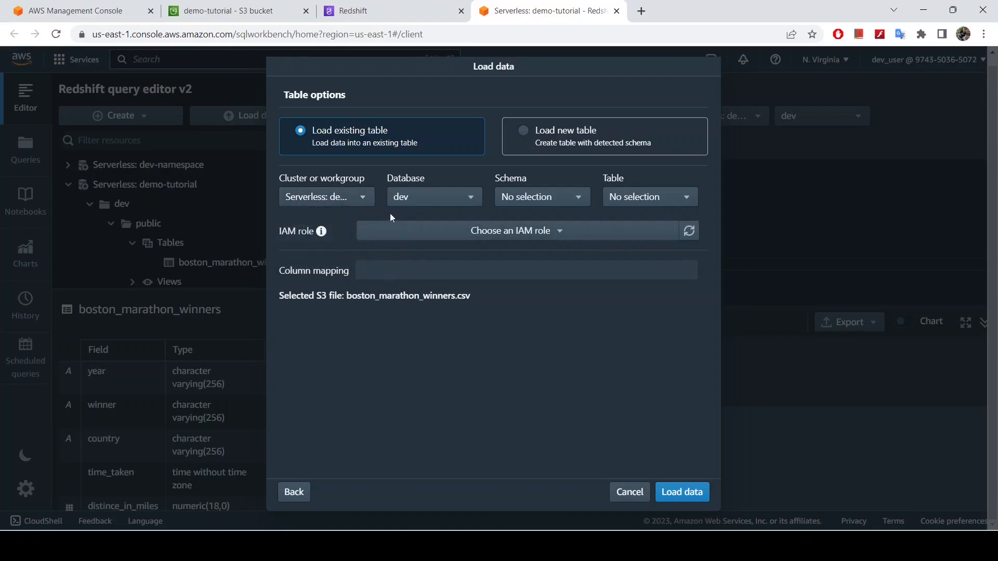
# Select the boston_marathon_winners table in the public schema of the dev database as the load target
pyautogui.click(424, 200)
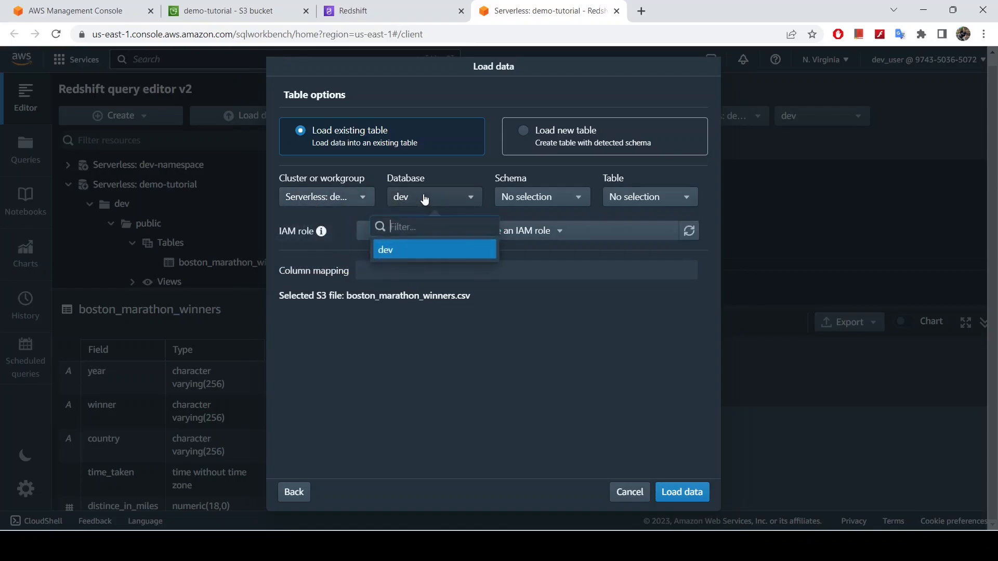
pyautogui.click(548, 205)
pyautogui.click(521, 250)
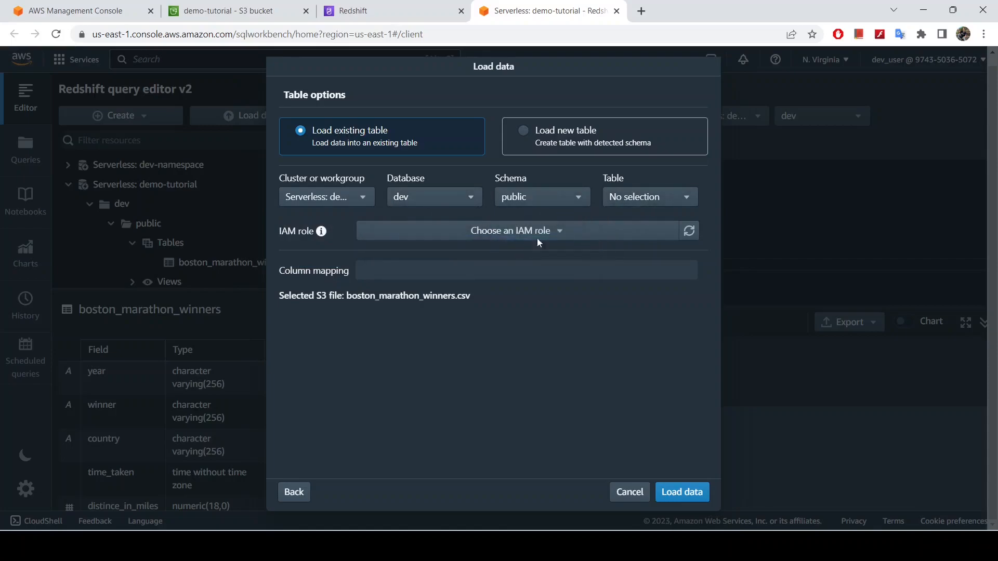
pyautogui.click(632, 202)
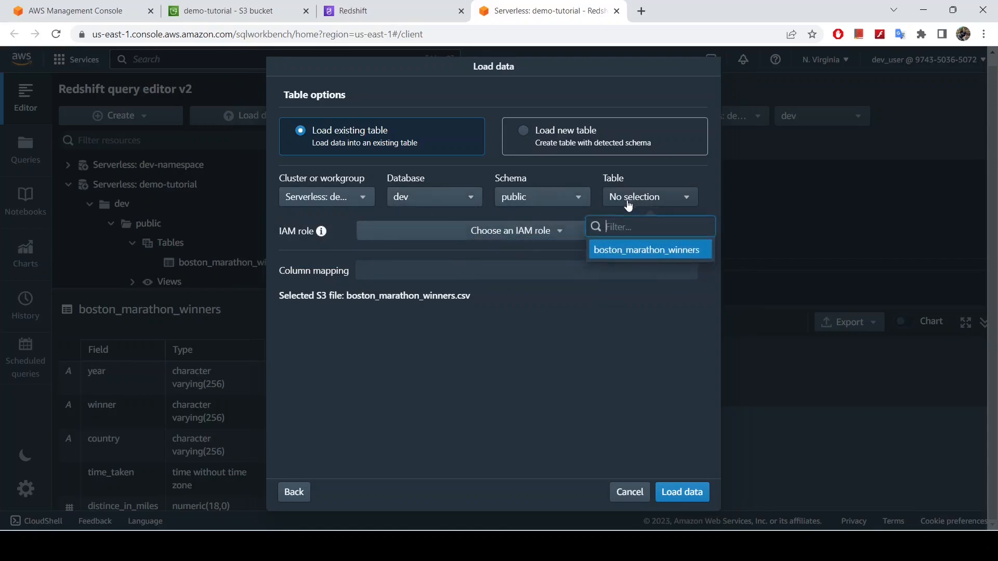
pyautogui.click(613, 254)
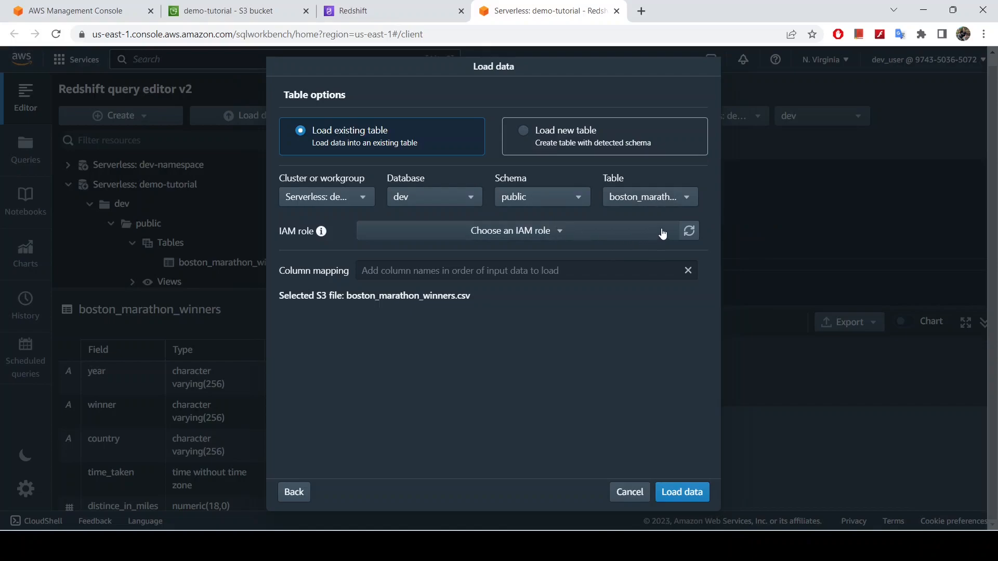
# Assign the AmazonRedshift-CommandsAccessRole-20230608T162502 IAM role, leave the column mapping empty, and start the data load
pyautogui.click(559, 235)
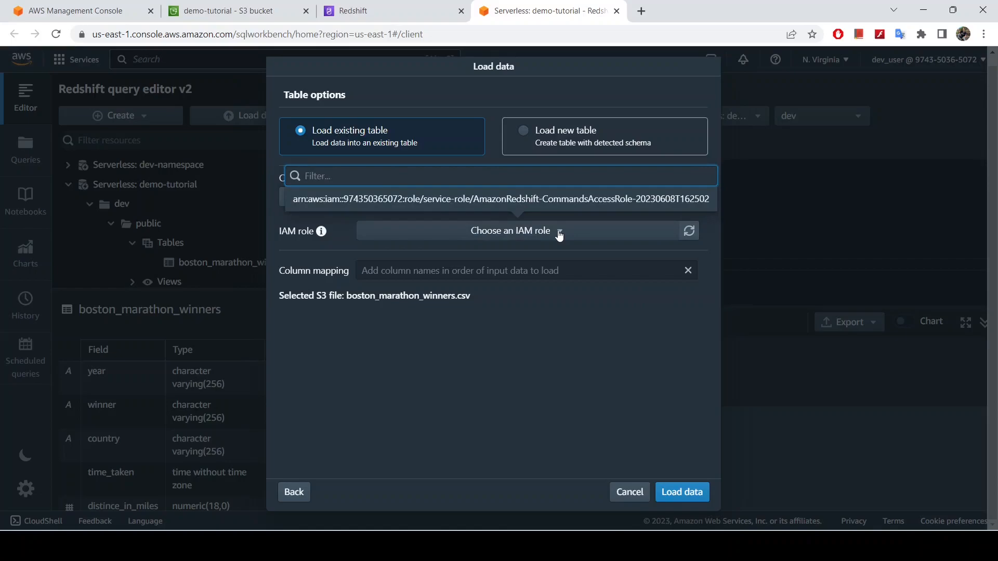
pyautogui.click(569, 200)
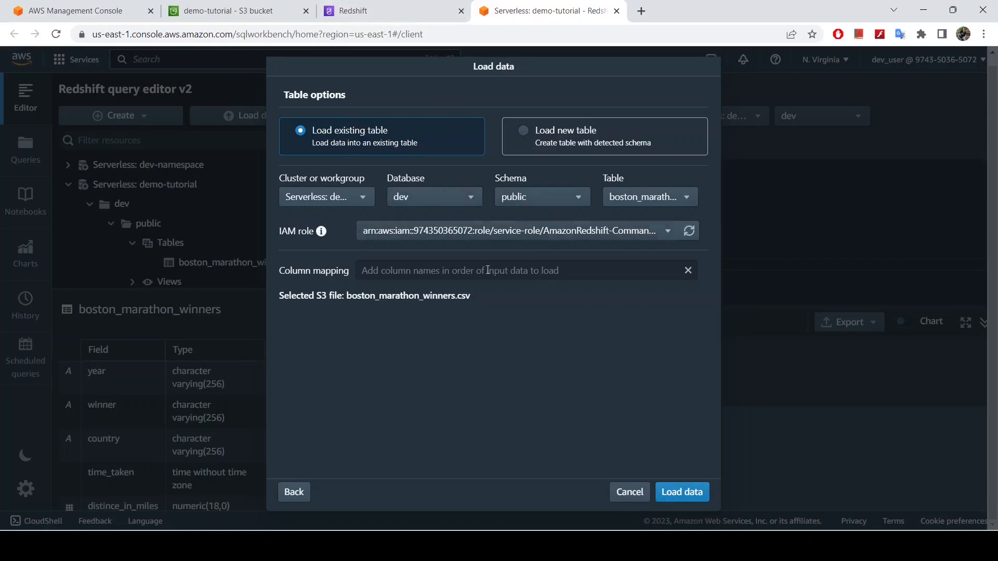
pyautogui.click(516, 269)
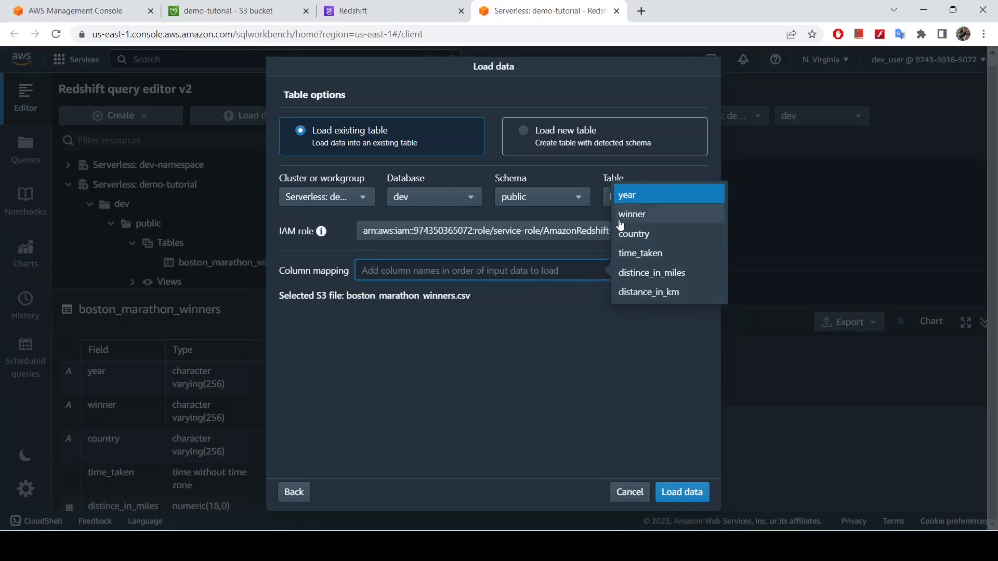
pyautogui.click(594, 328)
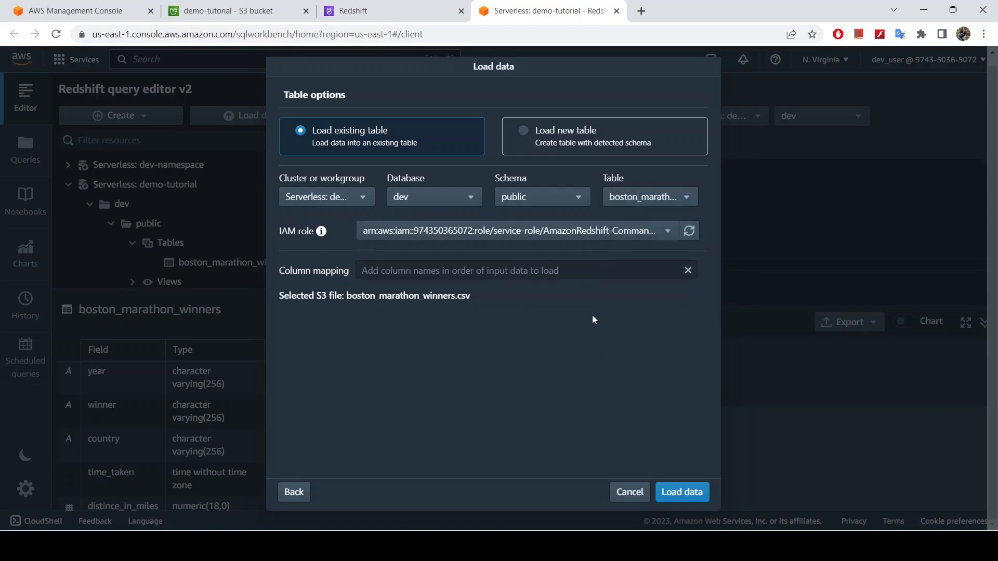
pyautogui.click(680, 494)
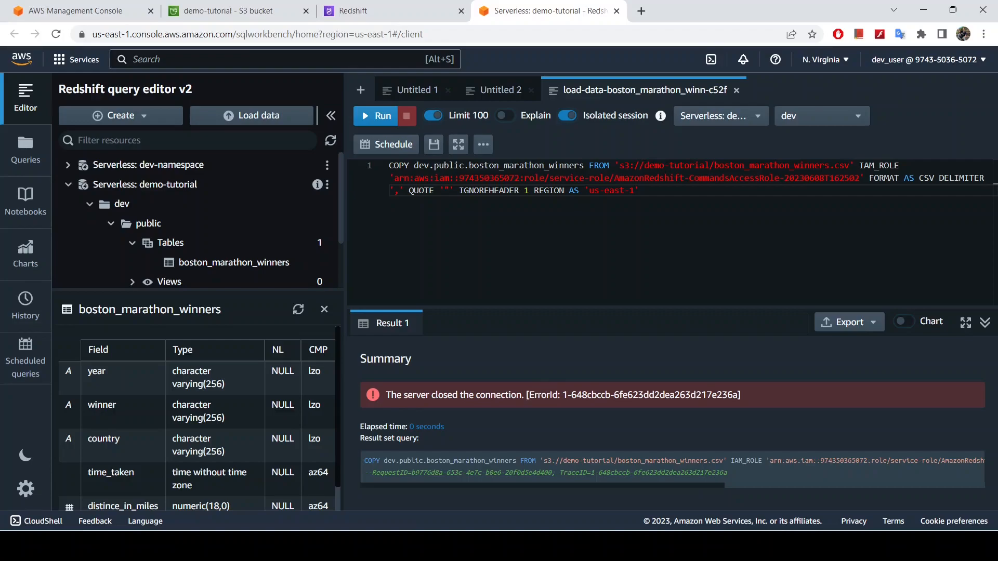
# Rerun the generated COPY command that loads boston_marathon_winners.csv from S3
pyautogui.click(861, 547)
pyautogui.click(677, 234)
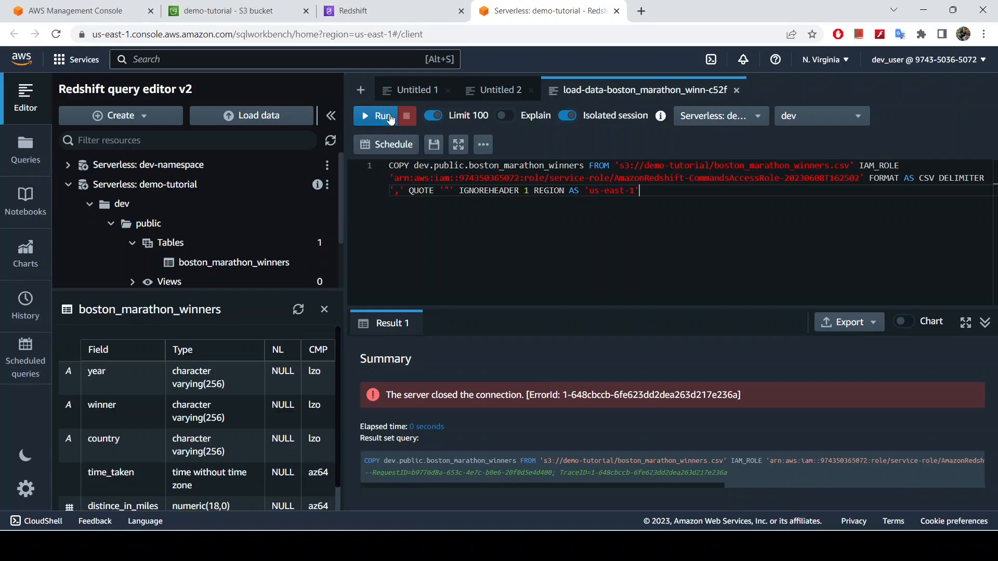
pyautogui.click(375, 115)
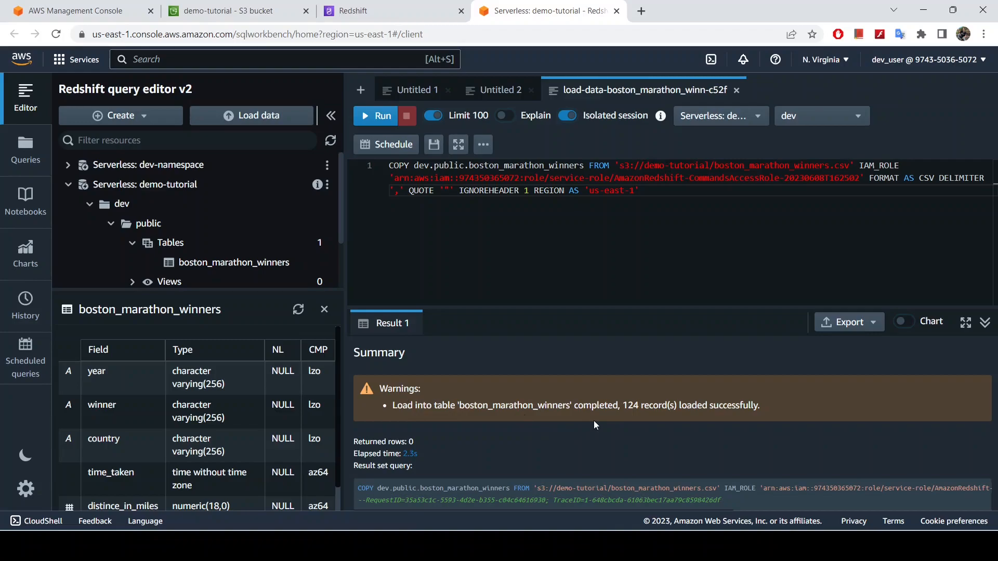
# Compare the loaded record count with the last data row and header row of the boston_marathon_winners spreadsheet in Excel
pyautogui.moveTo(624, 406); pyautogui.dragTo(755, 409)
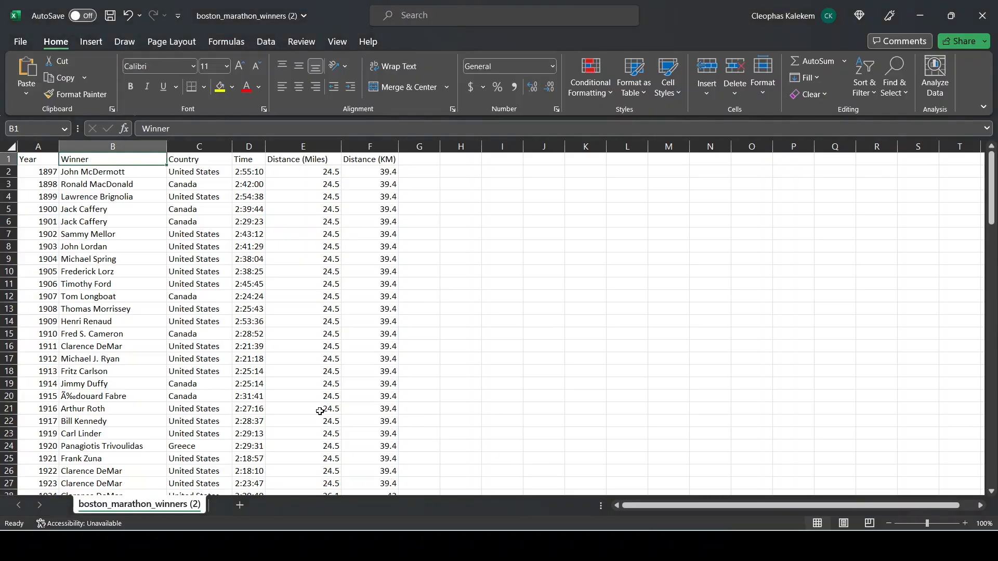
pyautogui.scroll(-14, 312, 401)
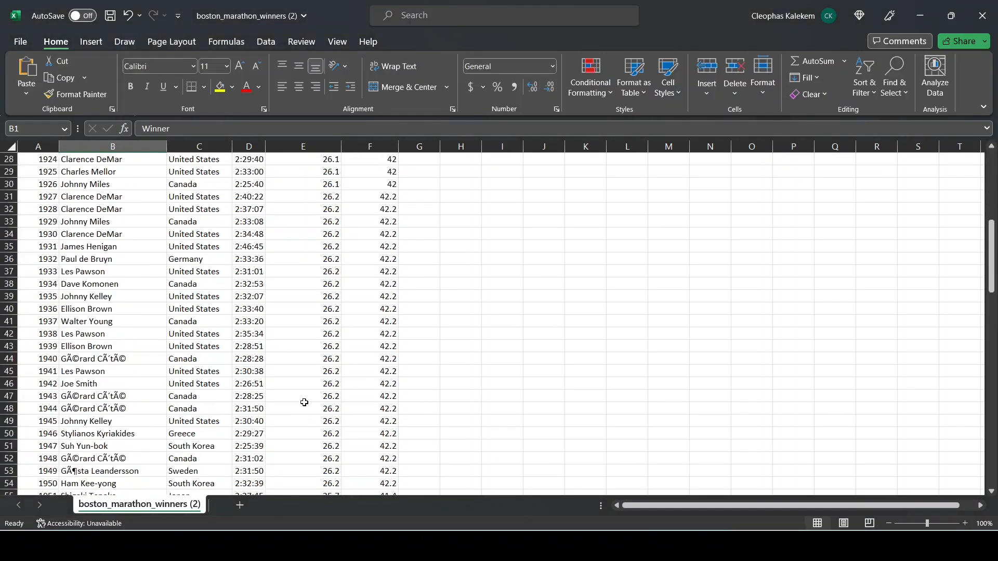
pyautogui.scroll(-20, 316, 395)
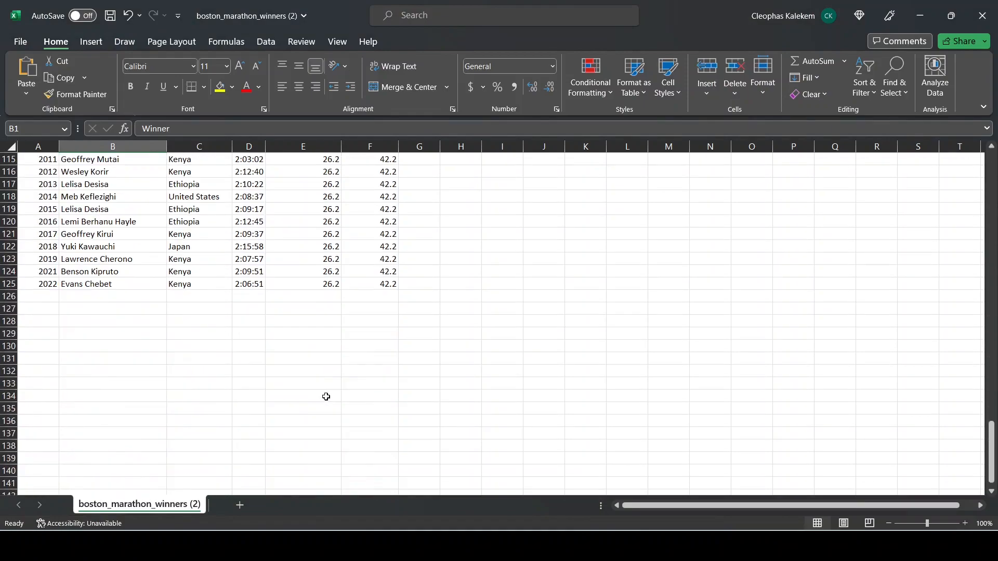
pyautogui.click(6, 284)
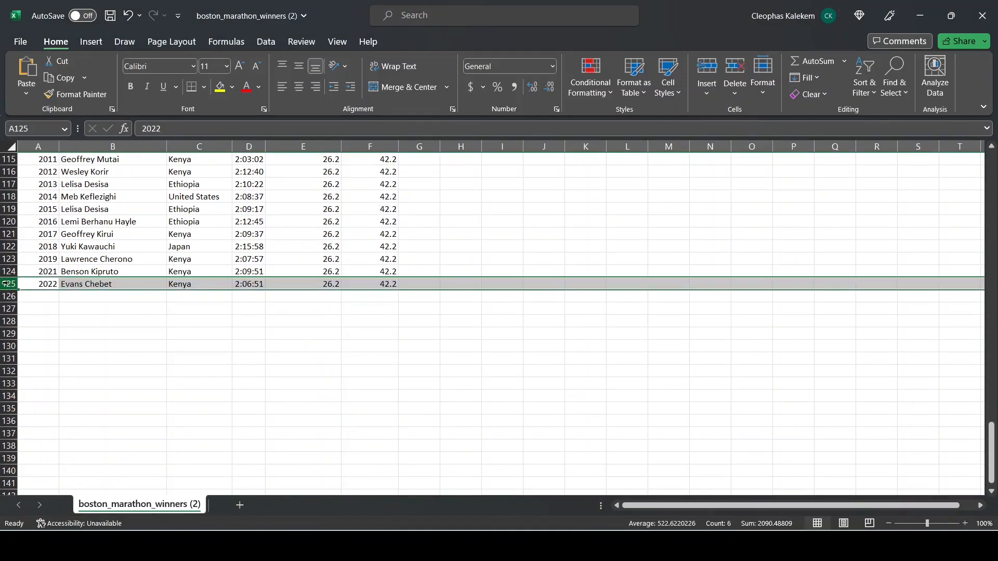
pyautogui.moveTo(990, 439); pyautogui.dragTo(990, 161)
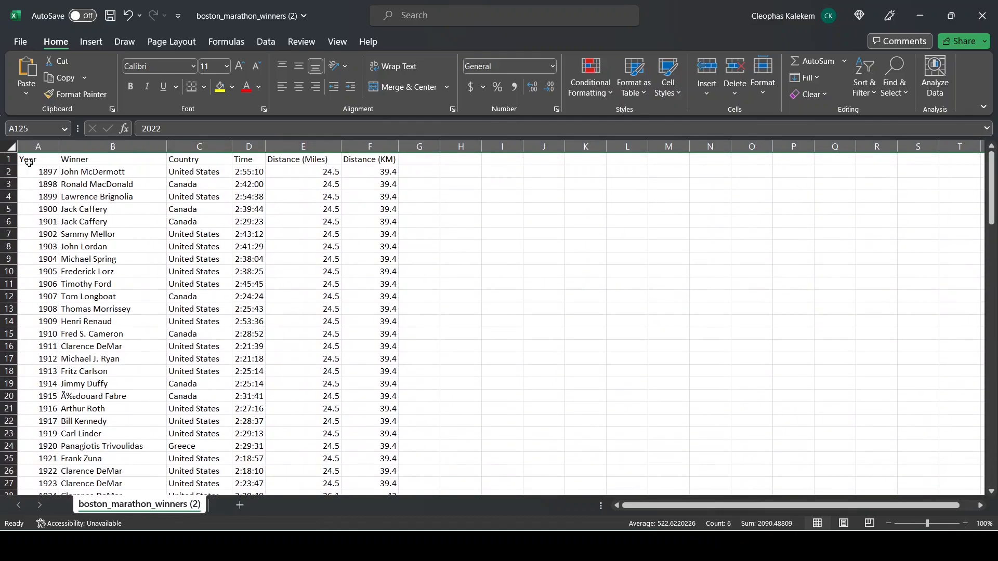
pyautogui.click(9, 159)
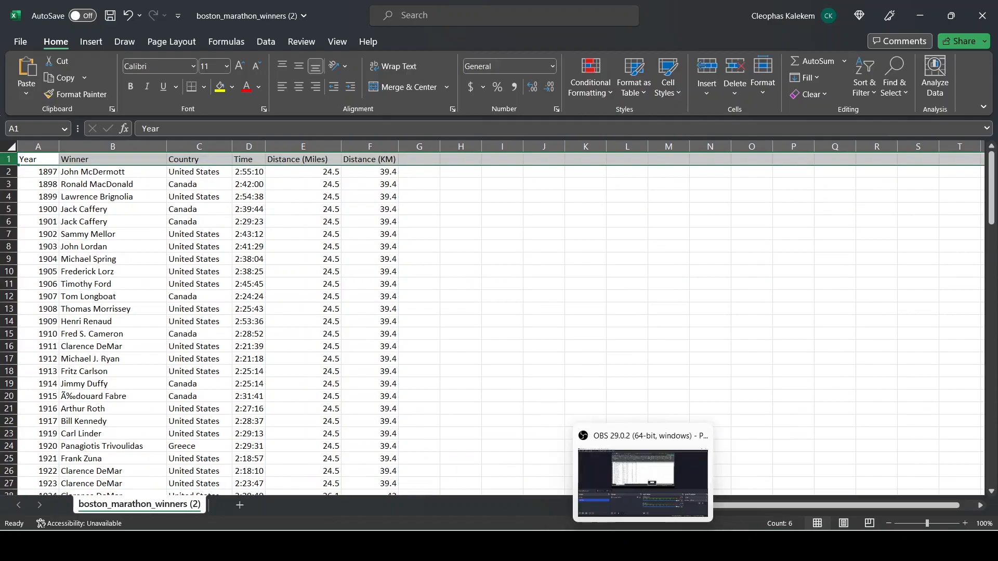
pyautogui.click(581, 544)
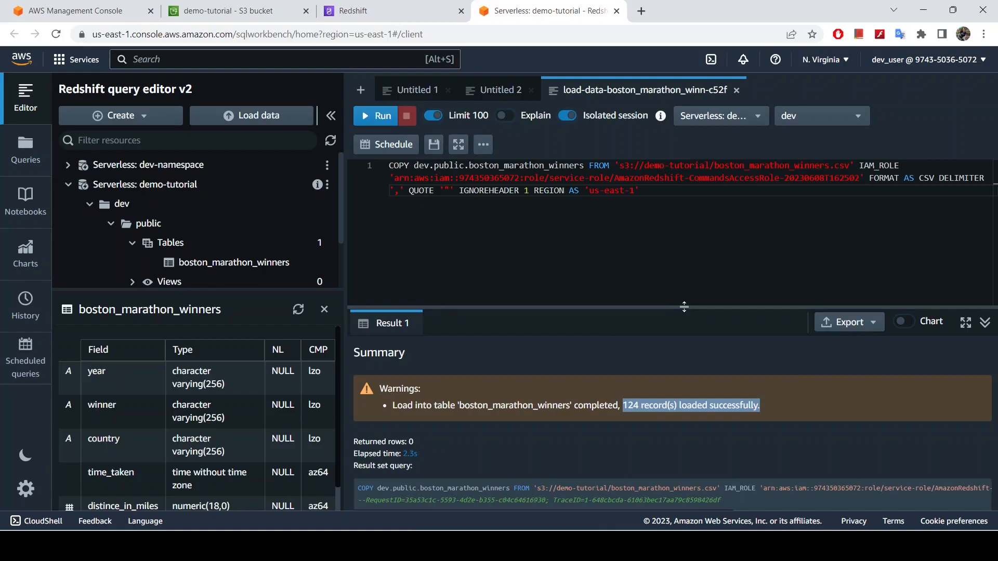
# Back in the Redshift query editor, refresh the dev database and expand the tables of its public schema
pyautogui.moveTo(673, 308); pyautogui.dragTo(666, 397)
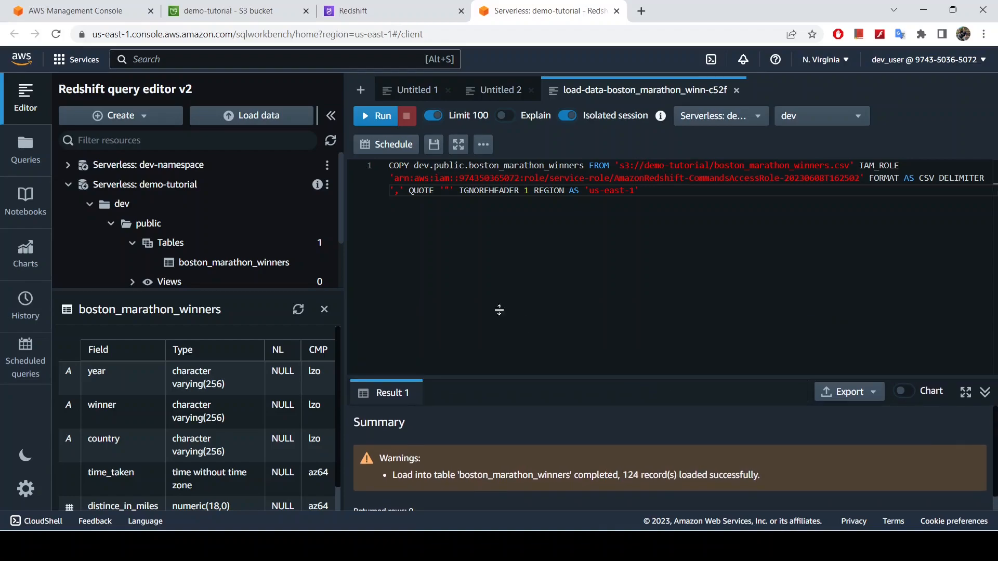
pyautogui.click(130, 201)
pyautogui.rightClick(127, 204)
pyautogui.click(152, 216)
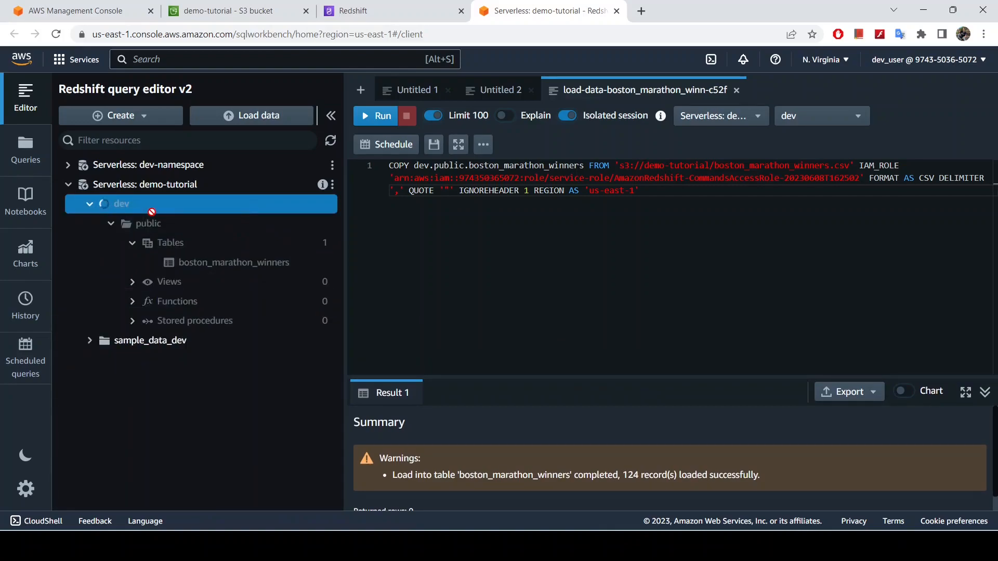
pyautogui.click(112, 223)
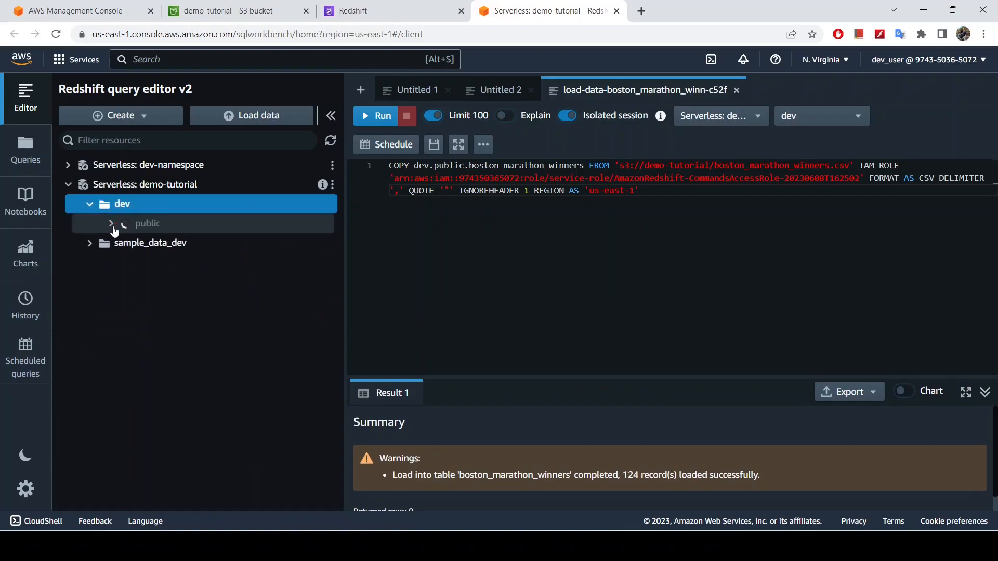
pyautogui.click(133, 243)
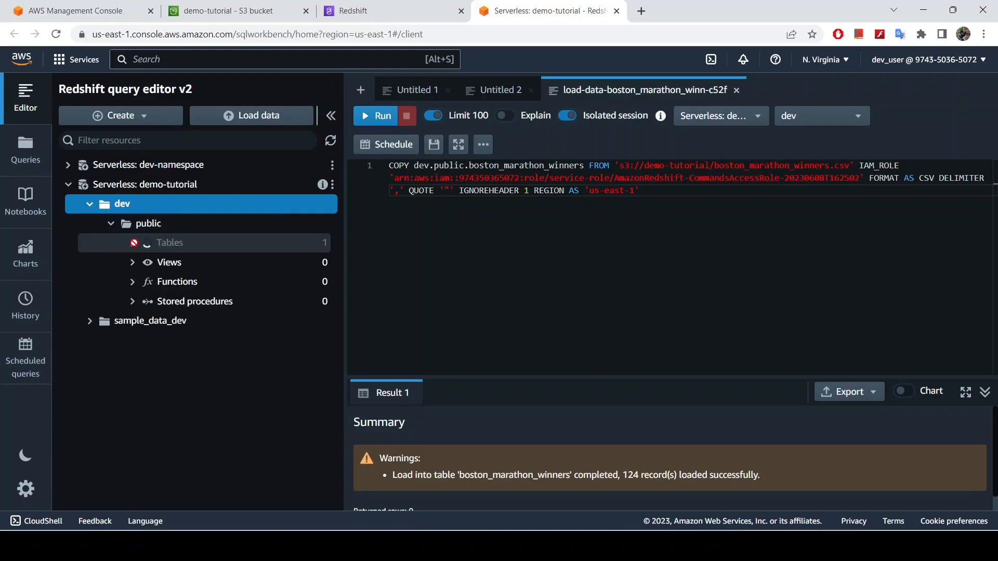
# Generate a SELECT * query for the refreshed boston_marathon_winners table and run it to view the loaded data
pyautogui.click(210, 262)
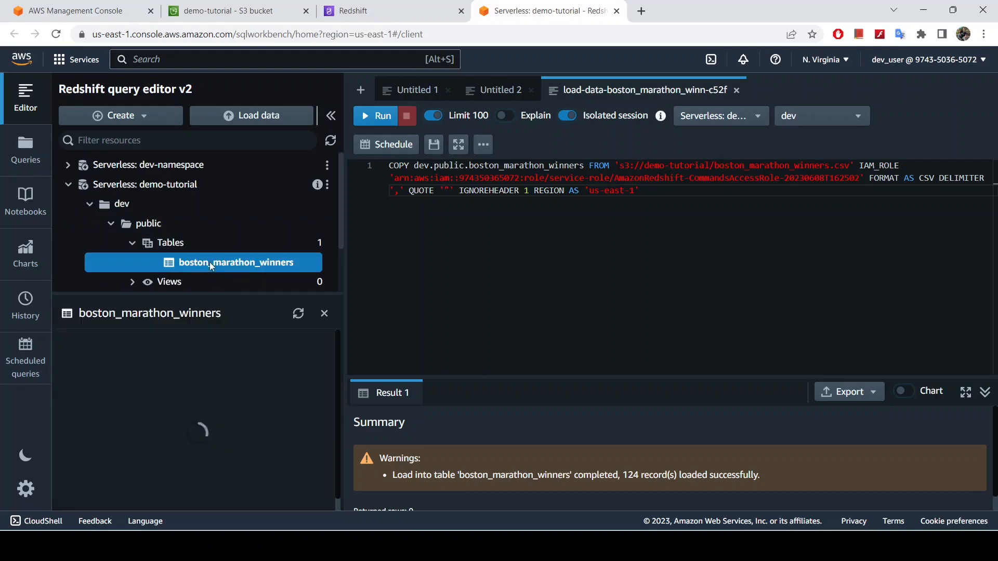
pyautogui.rightClick(210, 261)
pyautogui.click(230, 272)
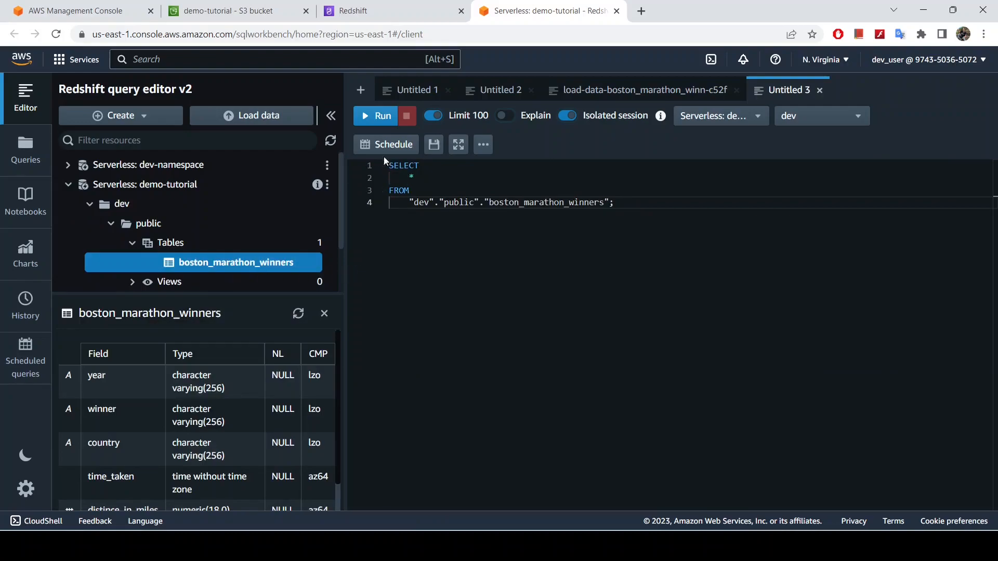
pyautogui.click(378, 115)
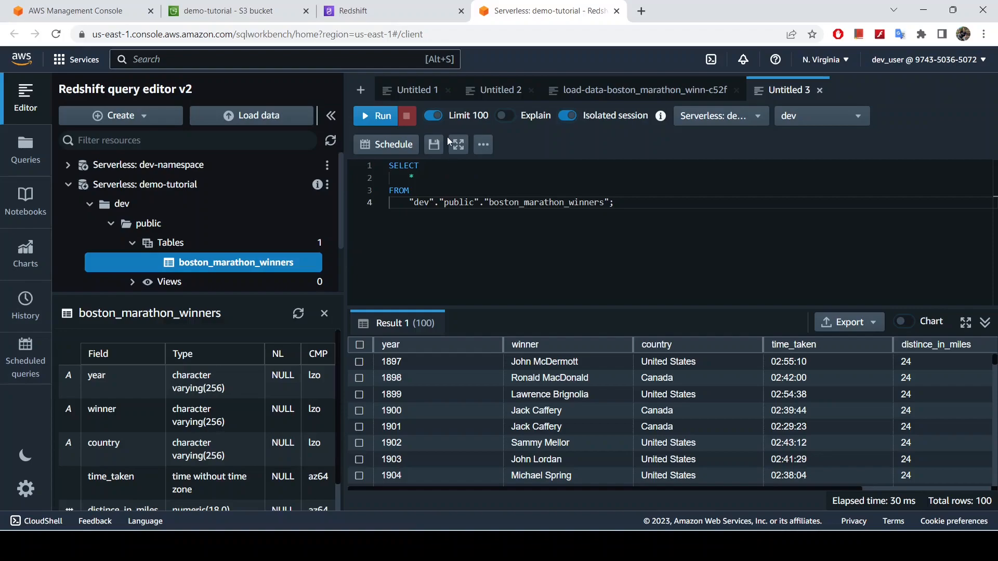
# Turn off the 100-row limit, rerun the SELECT * query, and check the total number of rows
pyautogui.click(432, 115)
pyautogui.click(377, 118)
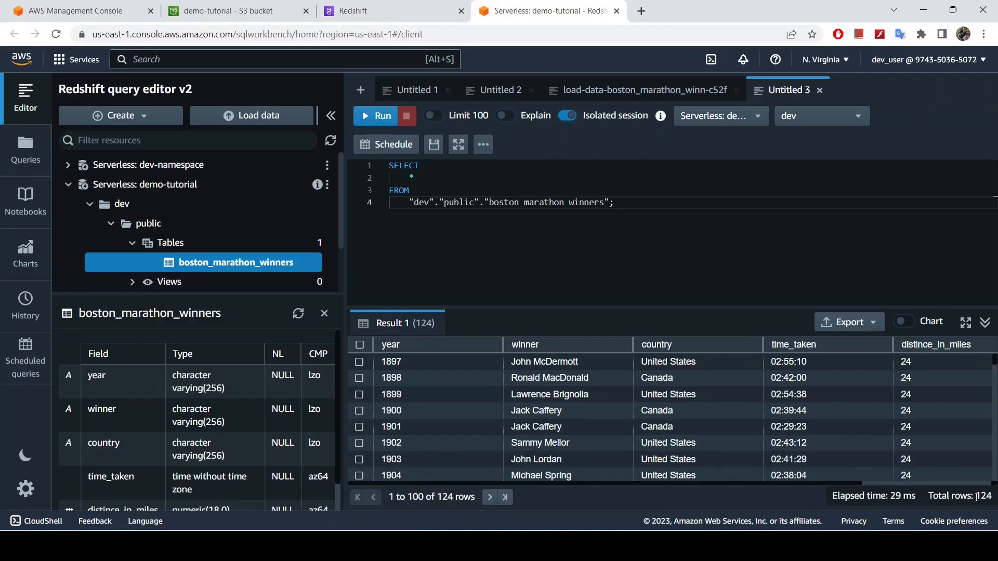
pyautogui.doubleClick(977, 497)
# Replace the * in the SELECT query with count(*) and run it on boston_marathon_winners
pyautogui.click(424, 179)
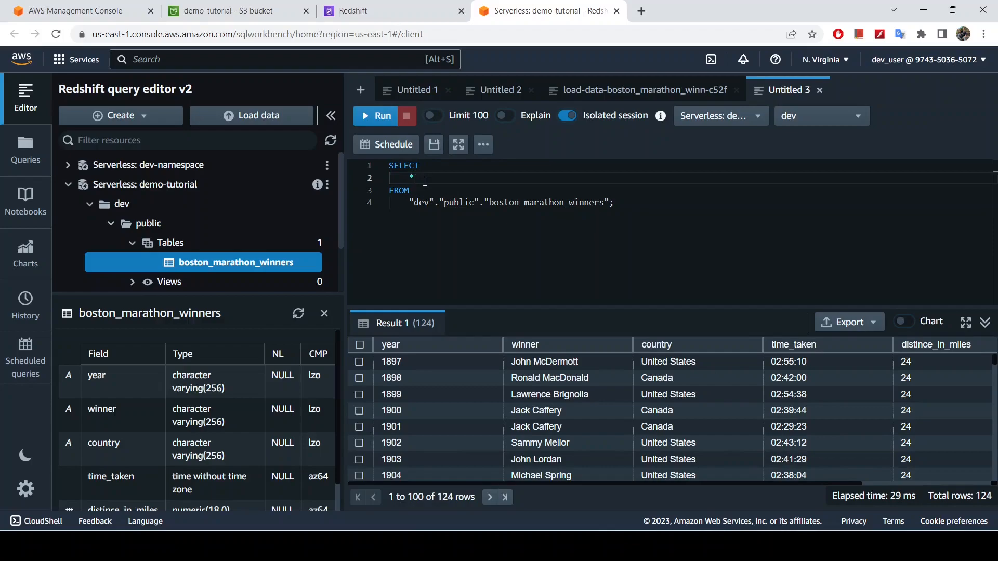
pyautogui.press('BackSpace')
pyautogui.write('count')
pyautogui.write('t(')
pyautogui.press('BackSpace')
pyautogui.press('BackSpace')
pyautogui.write('*')
pyautogui.press('Left')
pyautogui.write('(')
pyautogui.press('Right')
pyautogui.write(')')
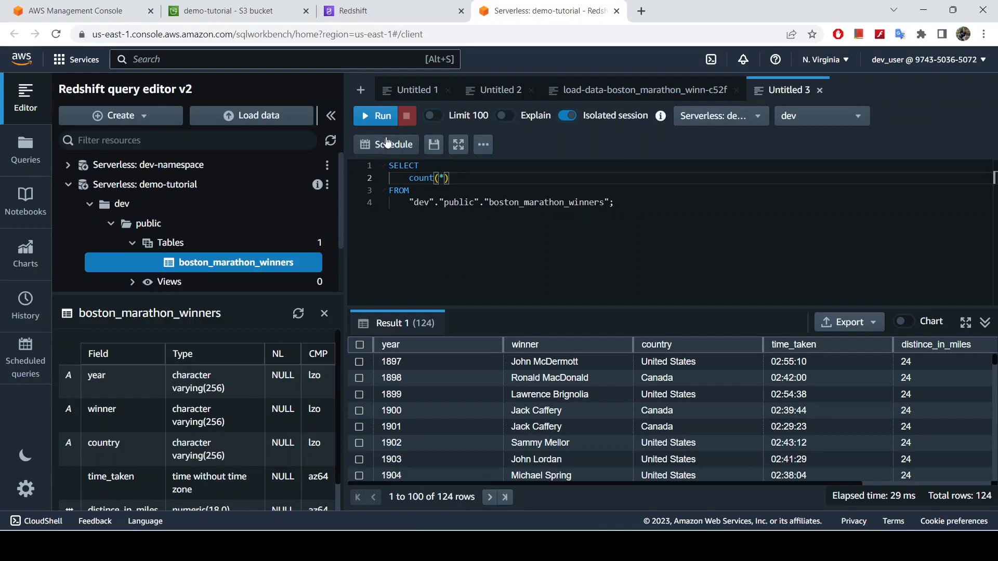
pyautogui.click(381, 120)
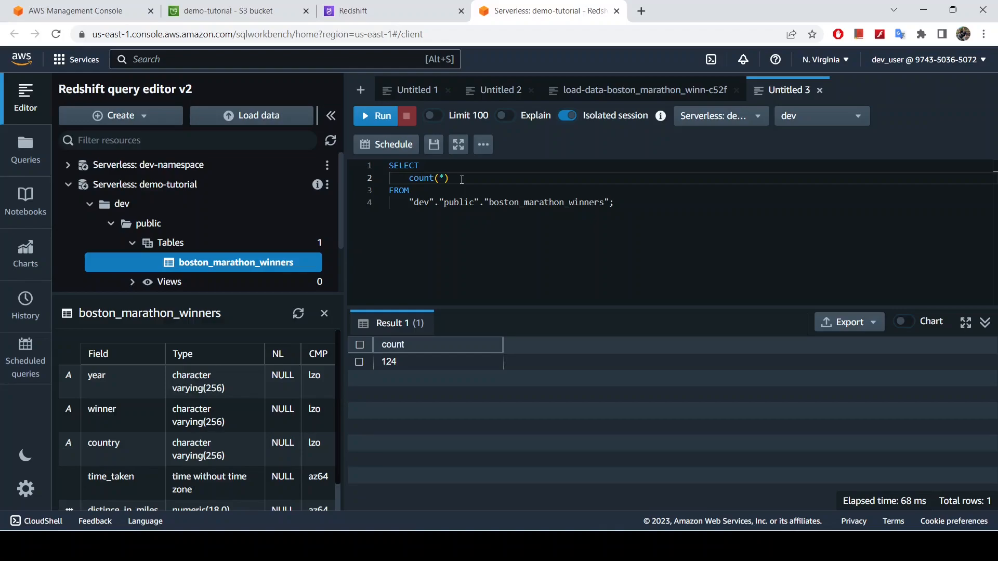
# Replace count(*) with * in the SELECT query, run it, and review the result columns from year to distance_in_km
pyautogui.moveTo(461, 179); pyautogui.dragTo(409, 179)
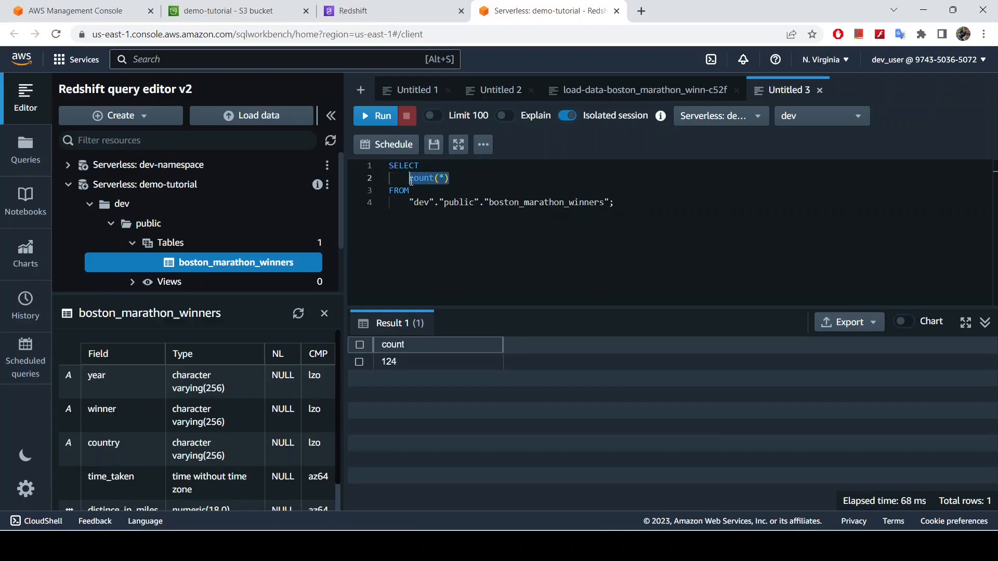
pyautogui.press('BackSpace')
pyautogui.write('*')
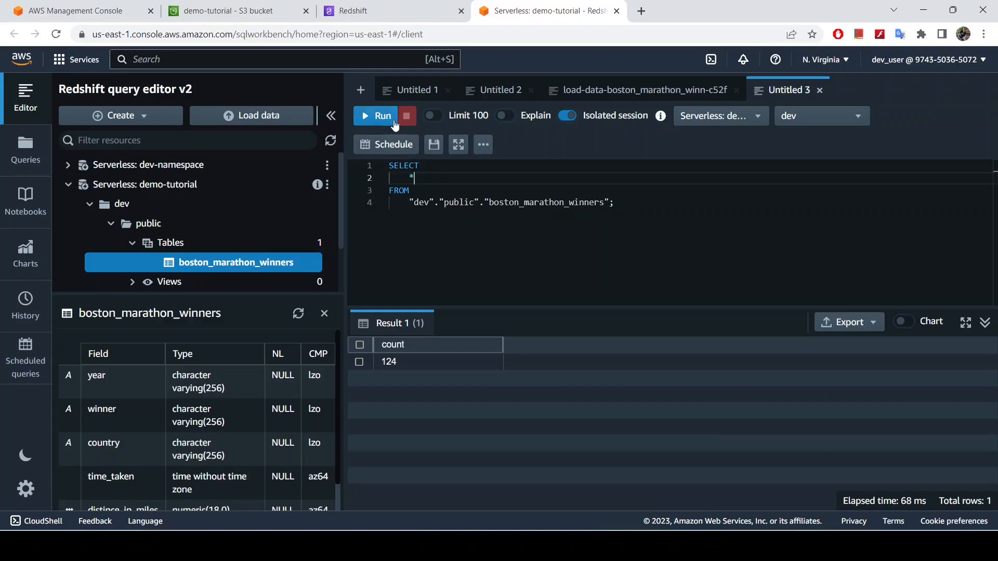
pyautogui.click(381, 115)
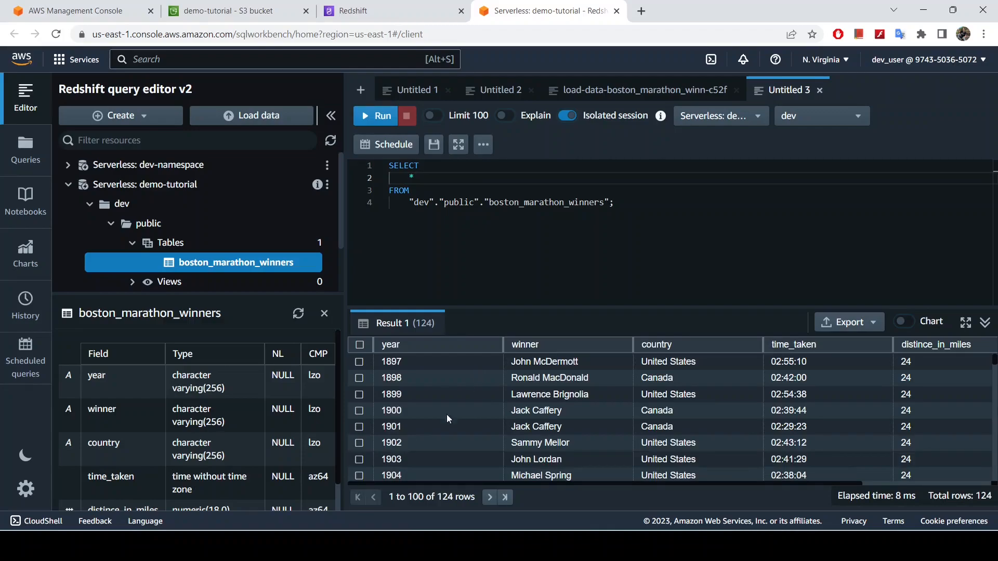
pyautogui.hscroll(3, 679, 432)
pyautogui.hscroll(-3, 678, 431)
pyautogui.hscroll(3, 679, 432)
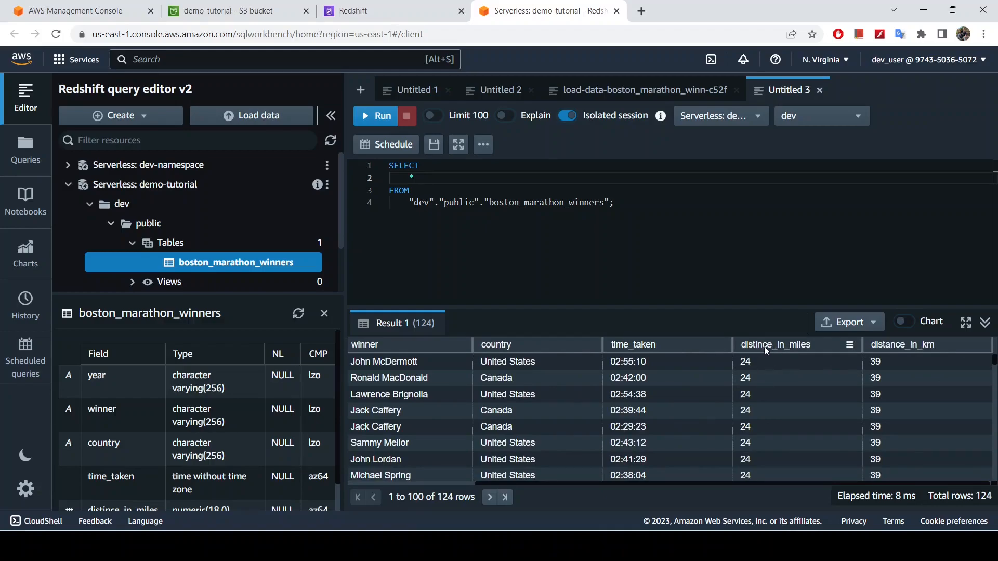
pyautogui.hscroll(-3, 725, 413)
pyautogui.hscroll(3, 725, 413)
pyautogui.hscroll(-3, 871, 367)
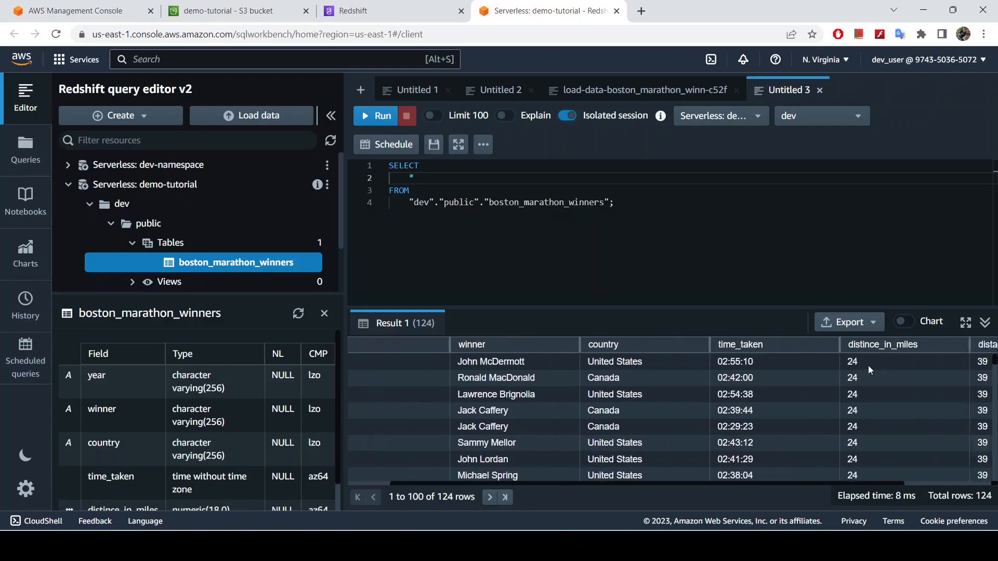
pyautogui.hscroll(3, 869, 371)
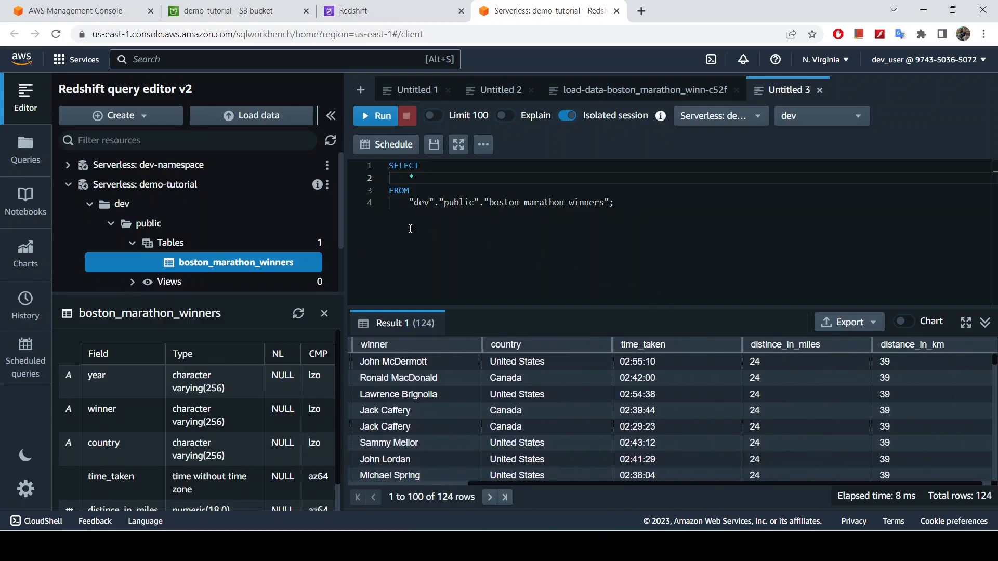
pyautogui.click(415, 178)
pyautogui.press('BackSpace')
pyautogui.hscroll(-3, 485, 396)
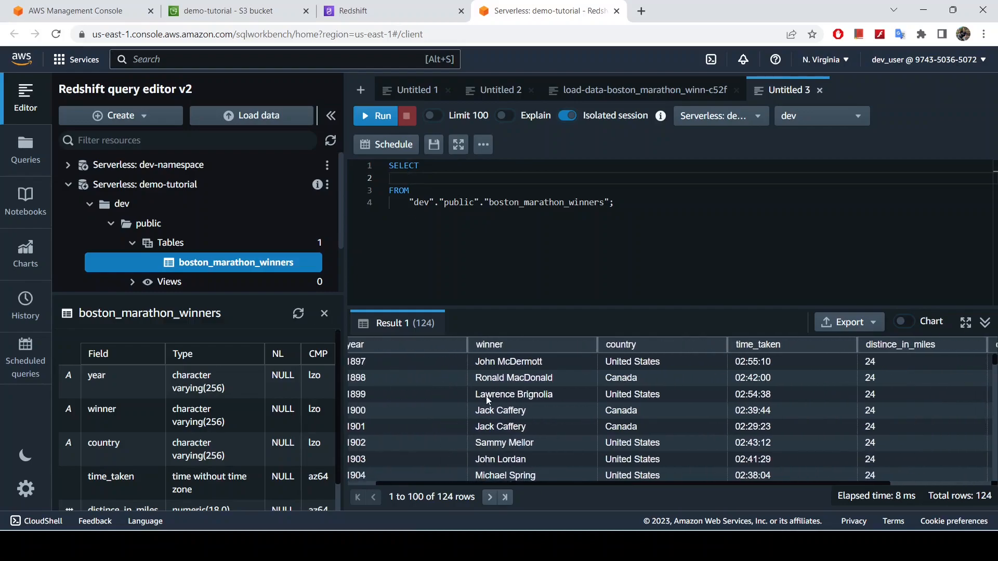
pyautogui.write('*')
# Remove the closing semicolon from the query and add a WHERE 1=1 clause below the table name
pyautogui.click(646, 203)
pyautogui.press('BackSpace')
pyautogui.press('Return')
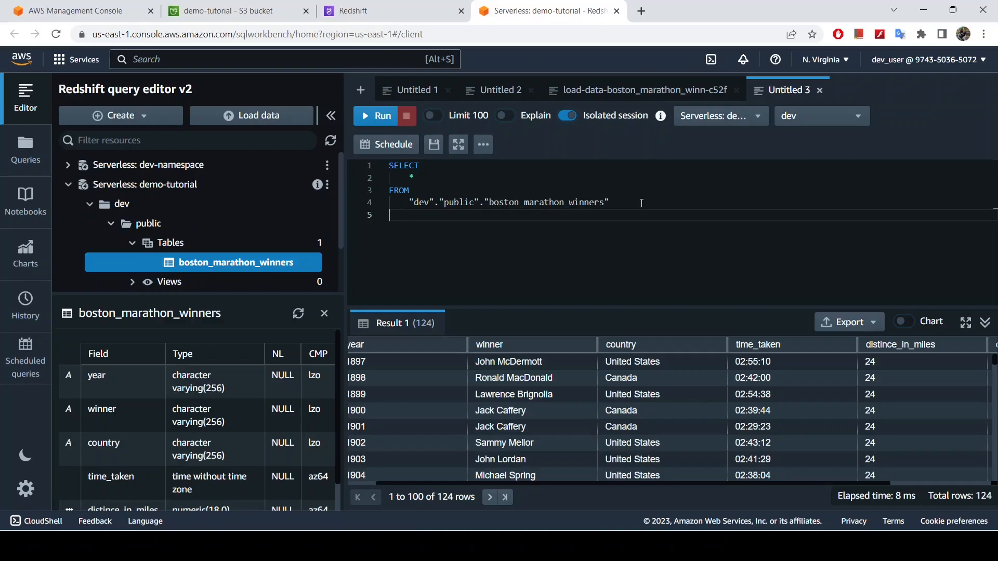
pyautogui.press('capslock')
pyautogui.write('WHERE')
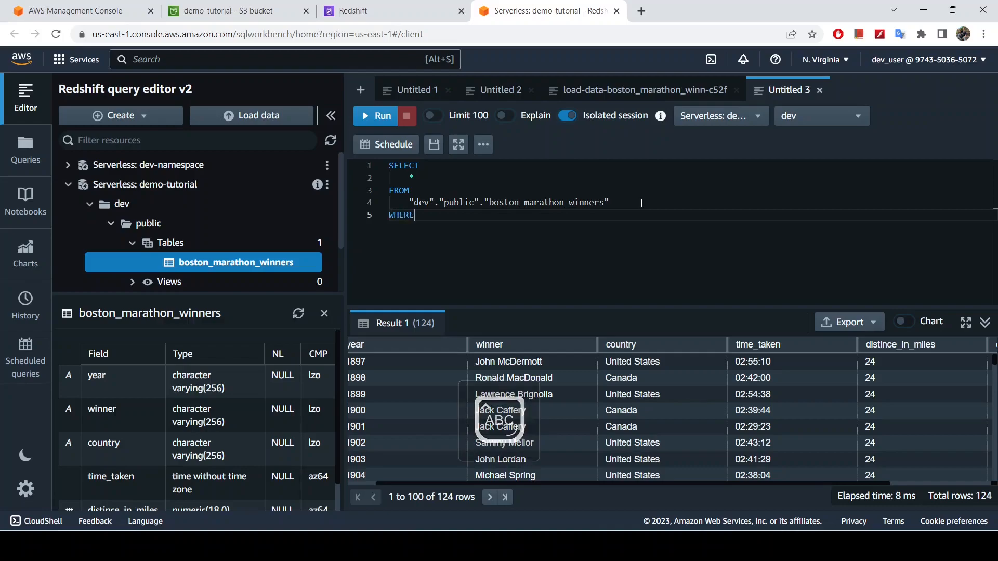
pyautogui.write(' 1=1')
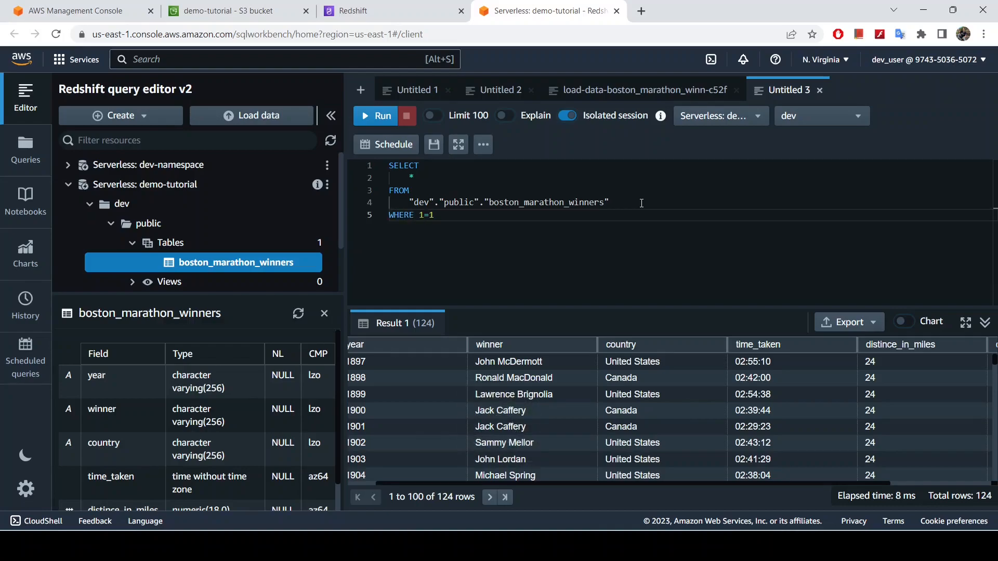
pyautogui.press('Return')
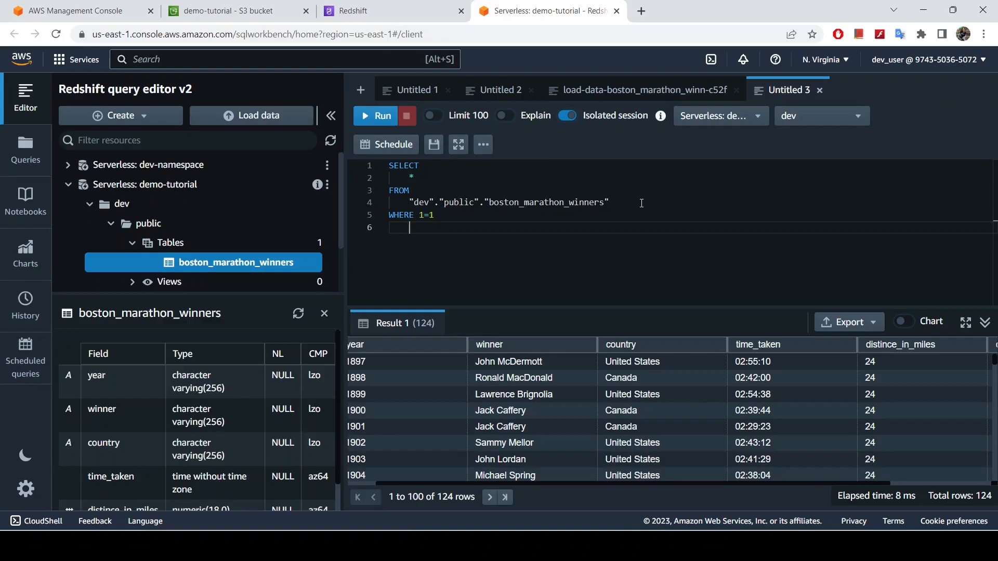
# Add the filter AND country ='Kenya' to the WHERE clause and check the country spelling in the existing results
pyautogui.write('AN')
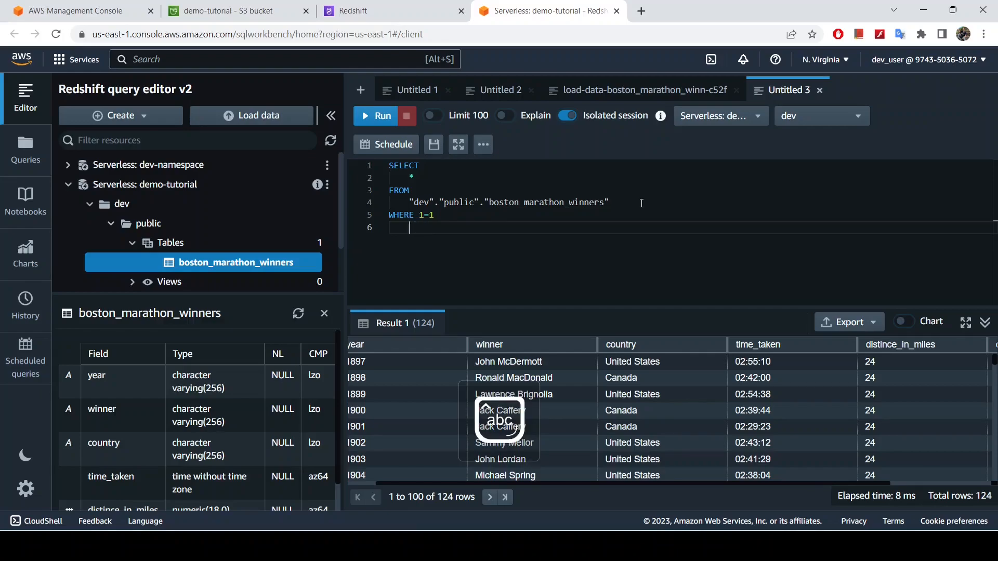
pyautogui.write('D')
pyautogui.press('capslock')
pyautogui.write('county')
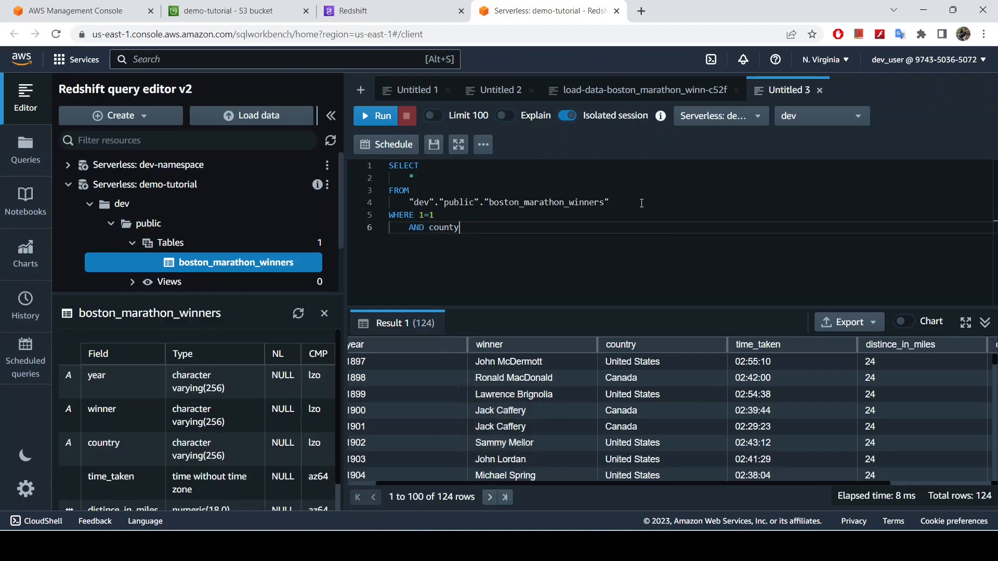
pyautogui.press('BackSpace')
pyautogui.write('ry=')
pyautogui.press('BackSpace')
pyautogui.write("='Kenya")
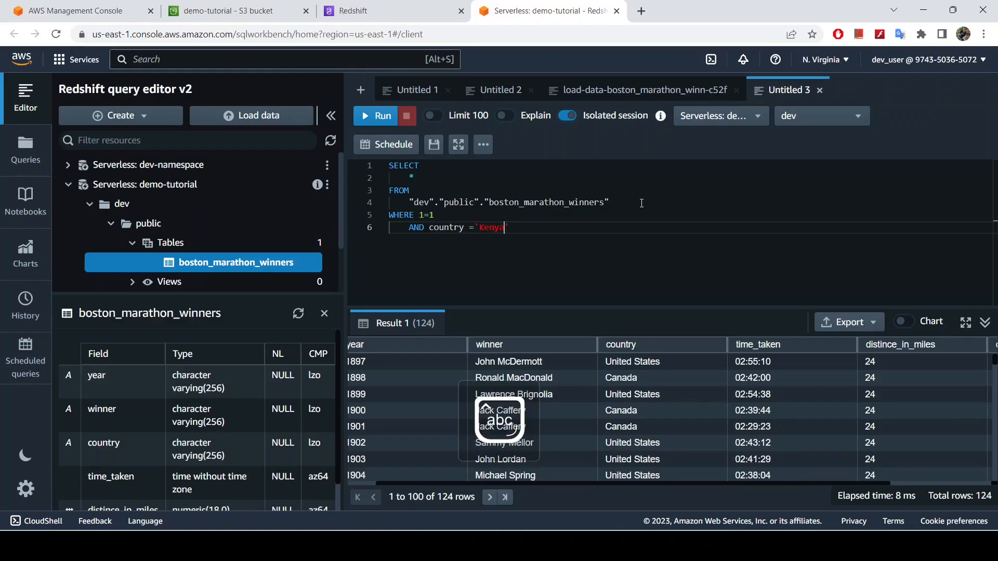
pyautogui.scroll(-14, 650, 421)
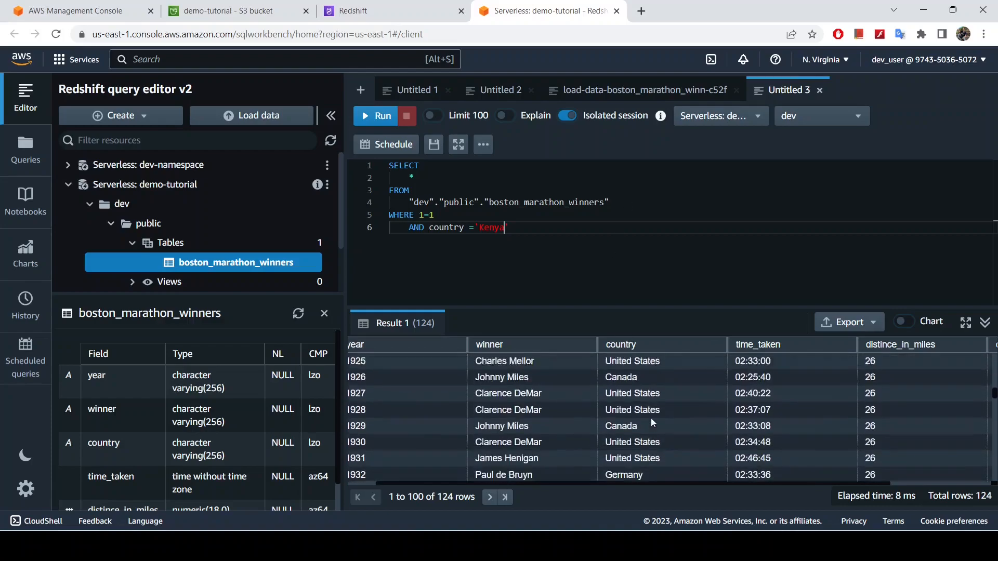
pyautogui.scroll(-15, 651, 422)
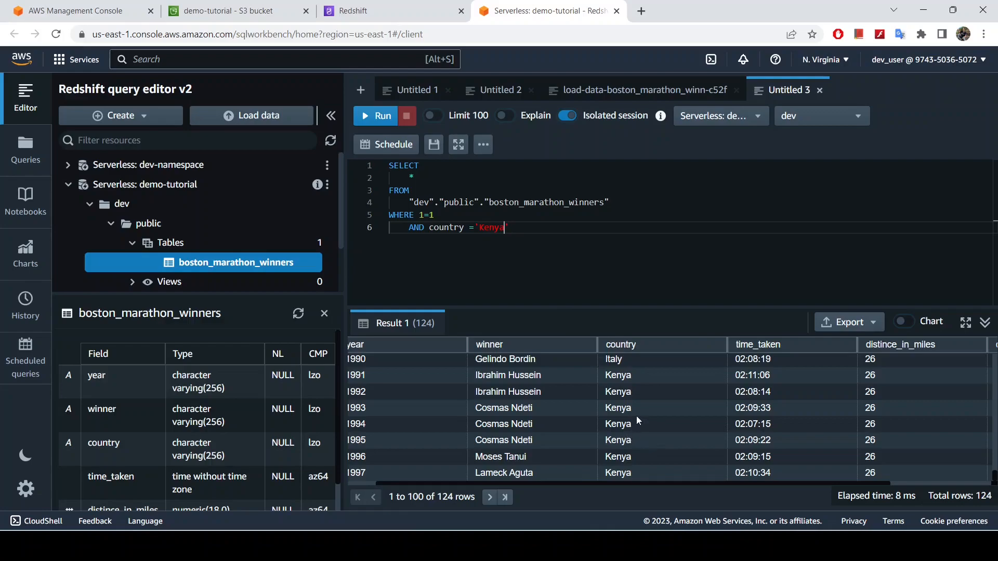
# Finish the query with ORDER BY year DESC; and run it
pyautogui.click(522, 229)
pyautogui.press('Return')
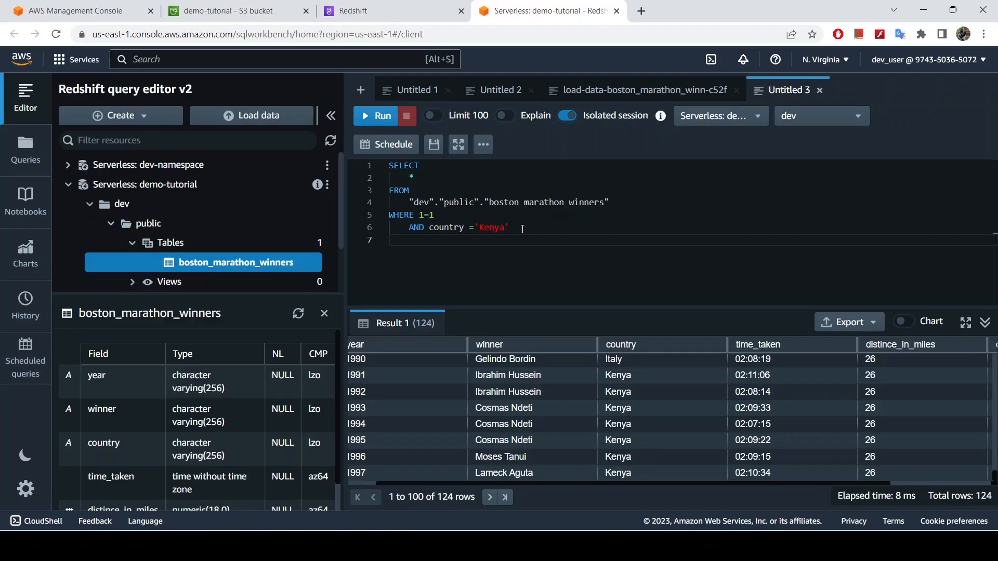
pyautogui.press('capslock')
pyautogui.write('ORDER BY Y')
pyautogui.press('capslock')
pyautogui.write('year')
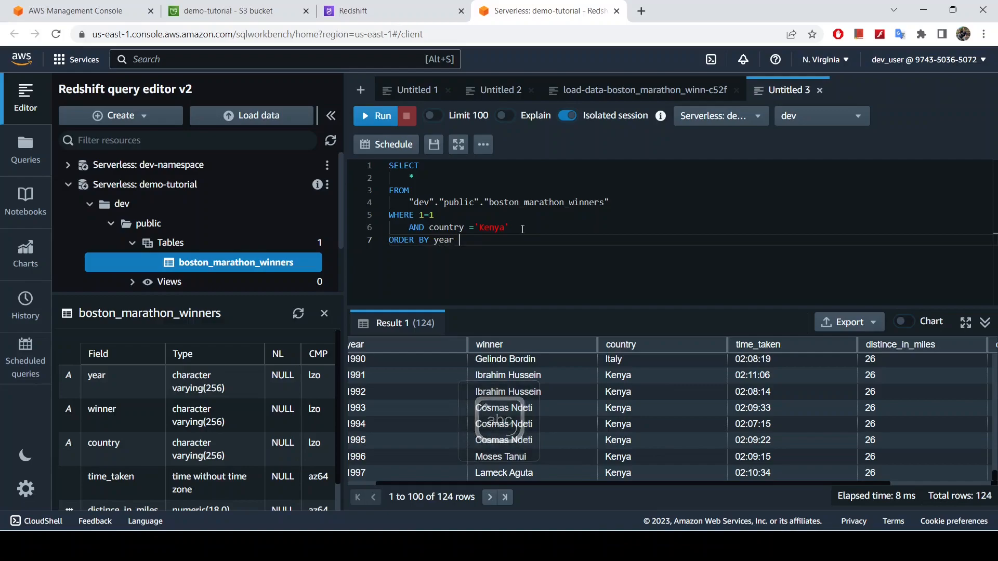
pyautogui.press('capslock')
pyautogui.write('DESC;')
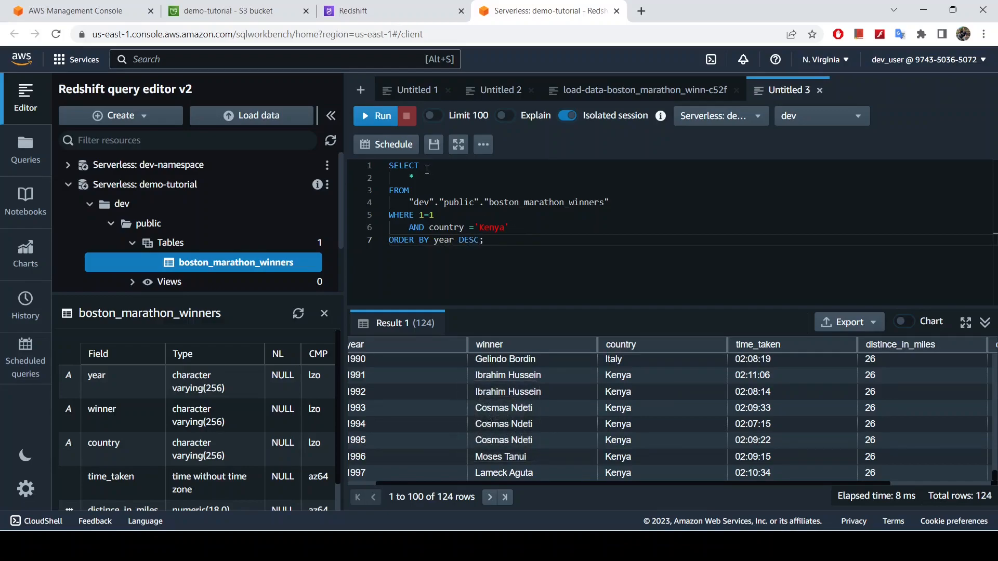
pyautogui.click(382, 116)
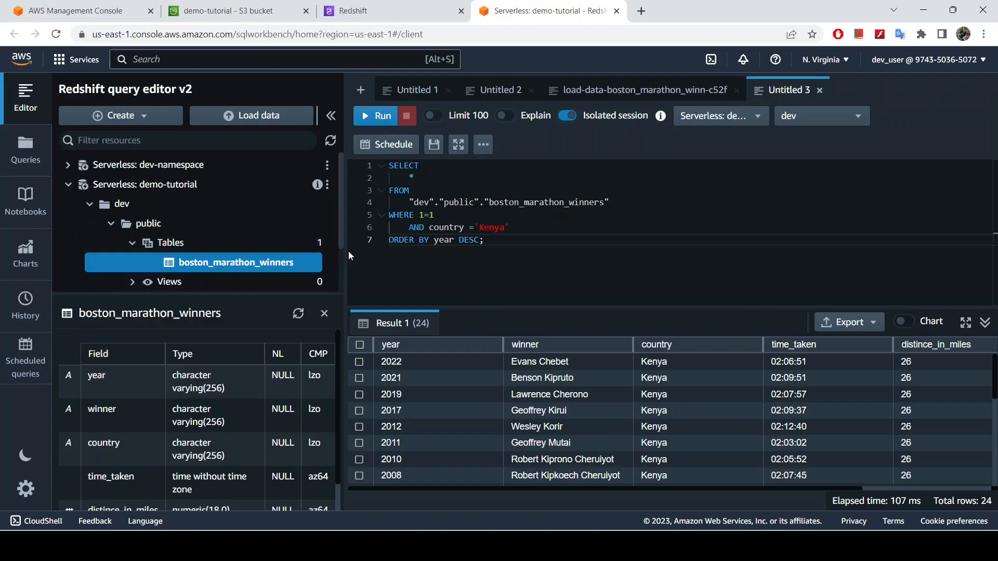
# Enlarge the results area and review all the Kenyan winners by year
pyautogui.moveTo(345, 254); pyautogui.dragTo(191, 255)
pyautogui.moveTo(403, 310); pyautogui.dragTo(408, 188)
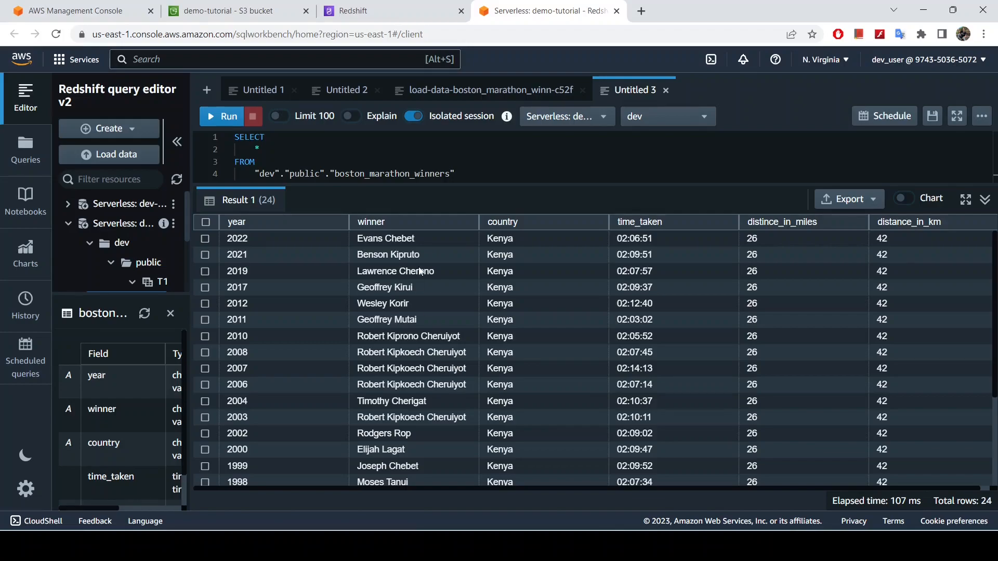
pyautogui.moveTo(483, 182); pyautogui.dragTo(479, 155)
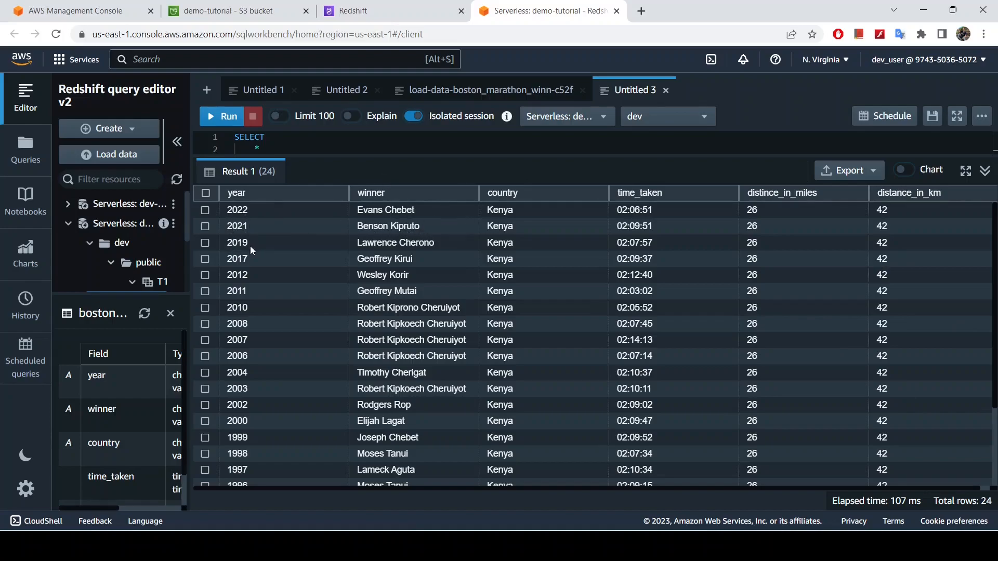
pyautogui.scroll(-3, 254, 332)
pyautogui.scroll(3, 255, 329)
pyautogui.scroll(-3, 417, 397)
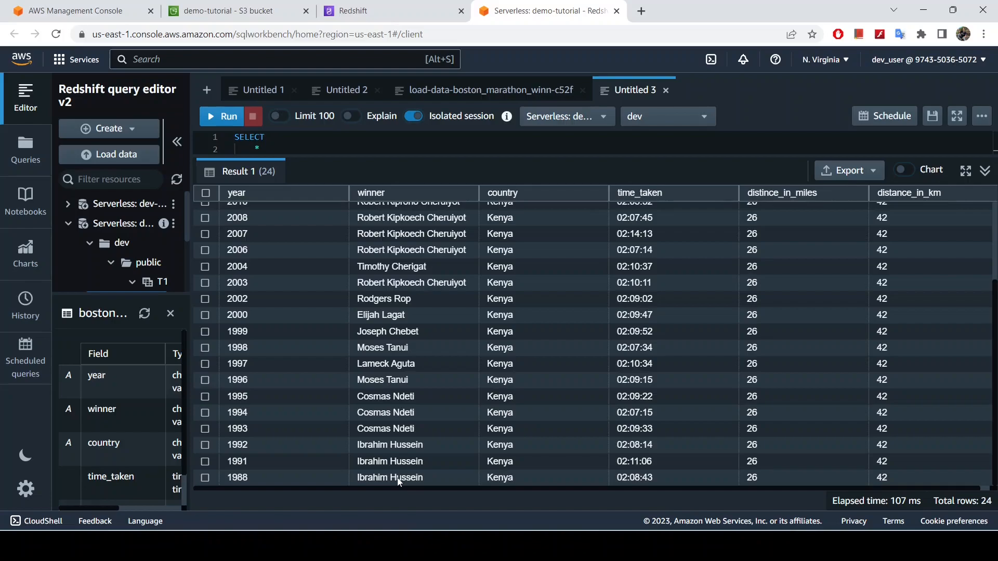
pyautogui.scroll(2, 394, 479)
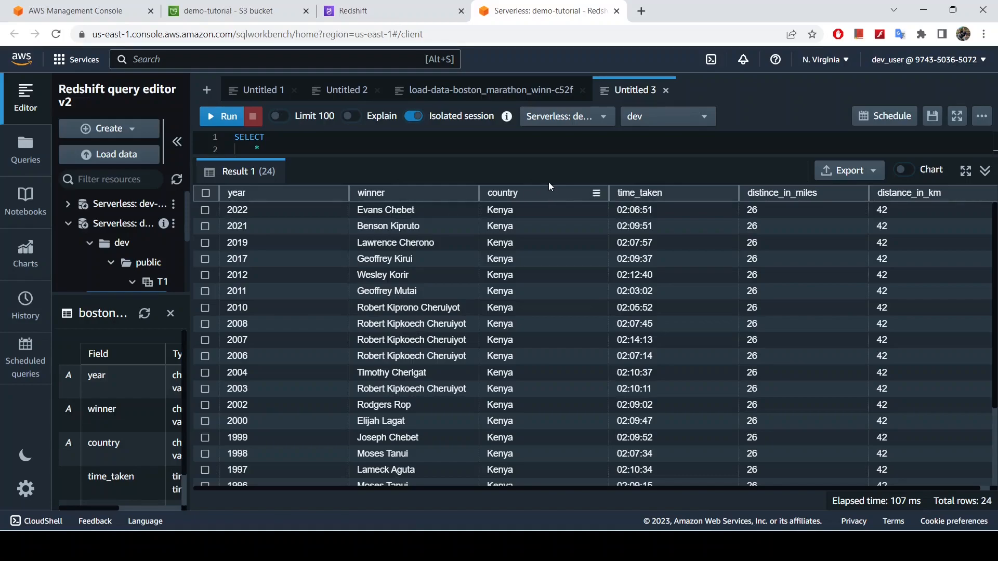
# Enlarge the query area again and comment out the whole Kenya query
pyautogui.moveTo(564, 156); pyautogui.dragTo(591, 434)
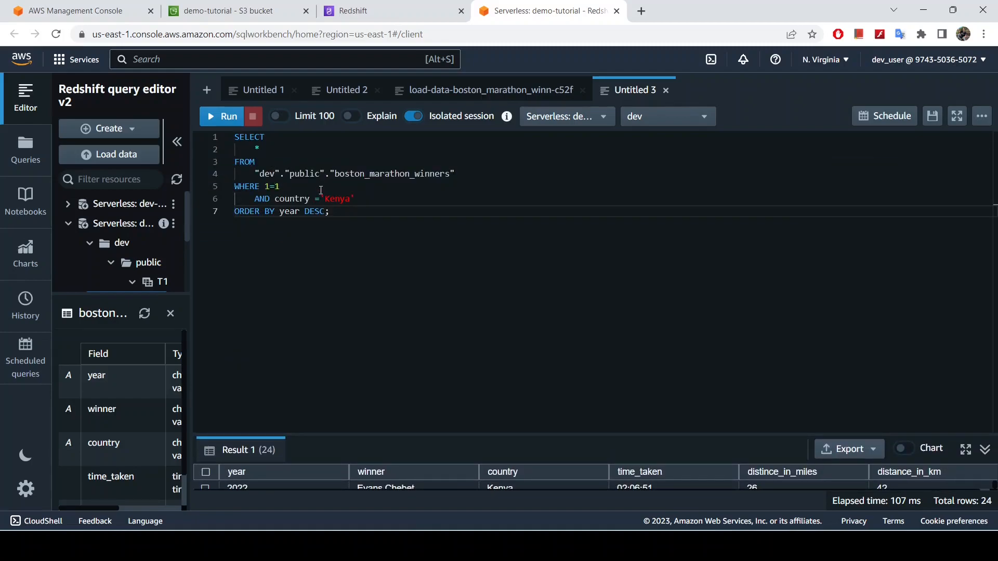
pyautogui.moveTo(333, 214); pyautogui.dragTo(213, 144)
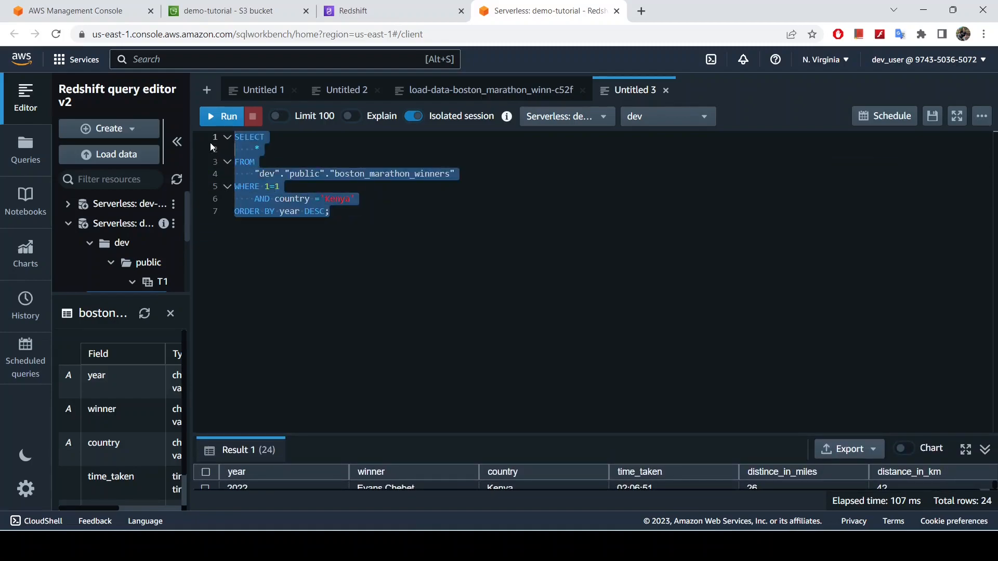
pyautogui.hotkey('ctrl', '/')
pyautogui.click(355, 208)
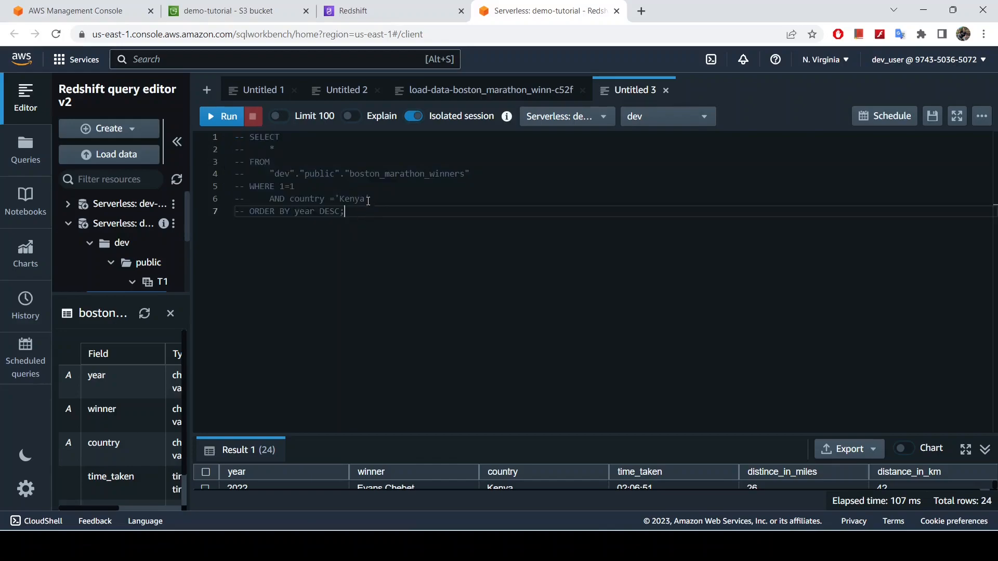
# Copy the commented SELECT * FROM boston_marathon_winners lines below the old query and uncomment the copy
pyautogui.moveTo(469, 175); pyautogui.dragTo(184, 128)
pyautogui.hotkey('ctrl', 'c')
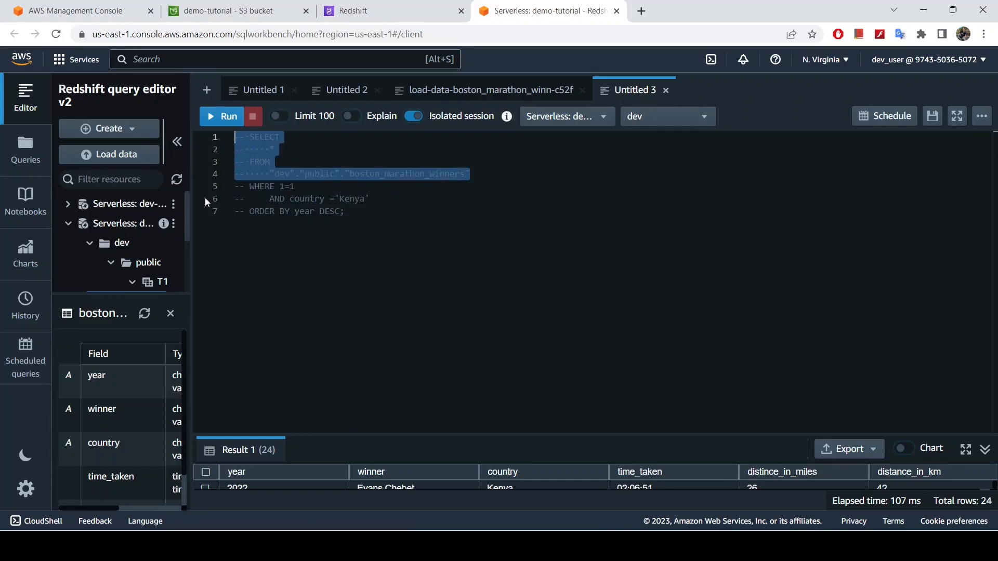
pyautogui.click(230, 228)
pyautogui.press('Return')
pyautogui.press('Return')
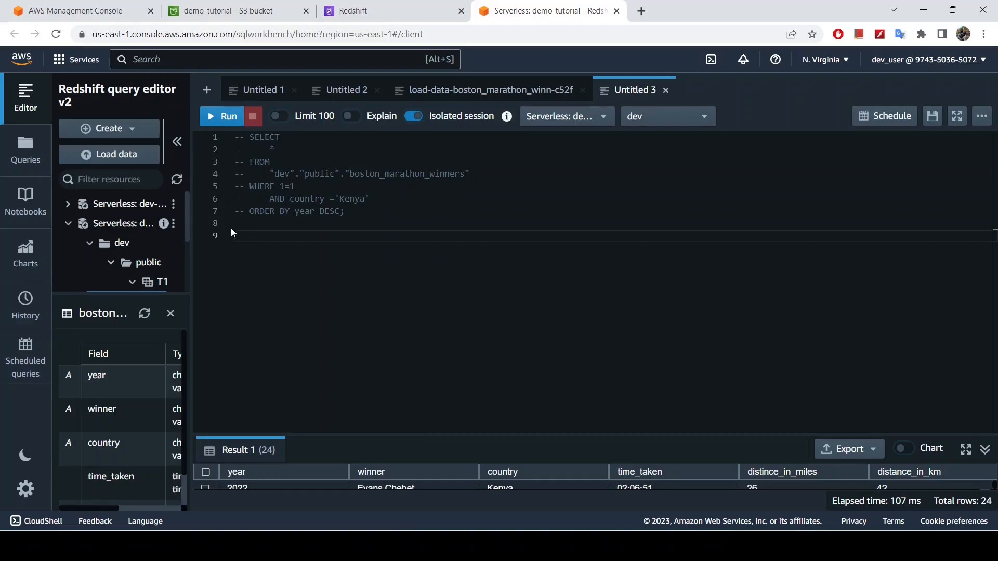
pyautogui.hotkey('ctrl', 'v')
pyautogui.moveTo(480, 272); pyautogui.dragTo(193, 239)
pyautogui.hotkey('ctrl', '/')
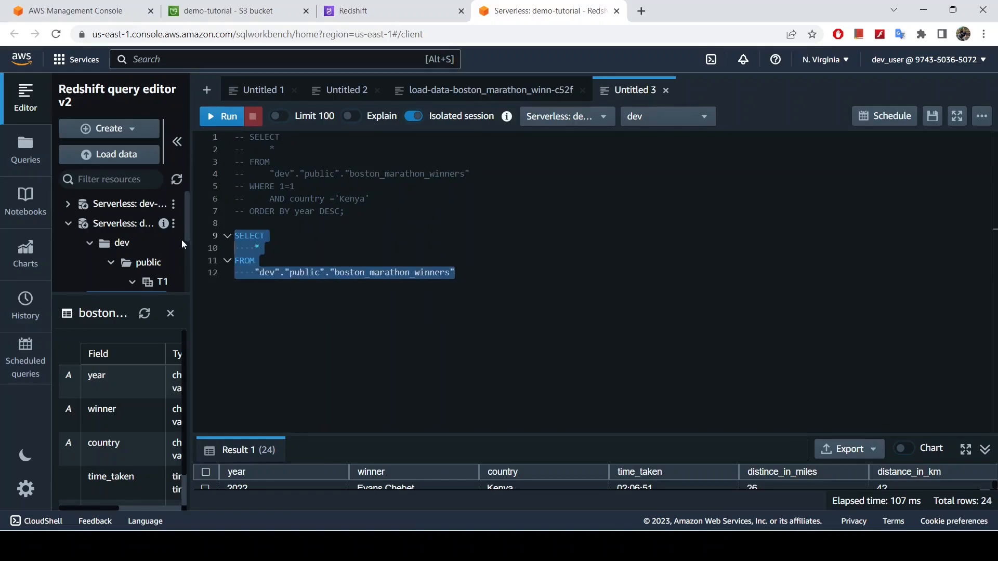
# Replace the * in the new query with DISTINCT country and end the statement with a semicolon
pyautogui.click(272, 248)
pyautogui.press('BackSpace')
pyautogui.write('DISTINCT ')
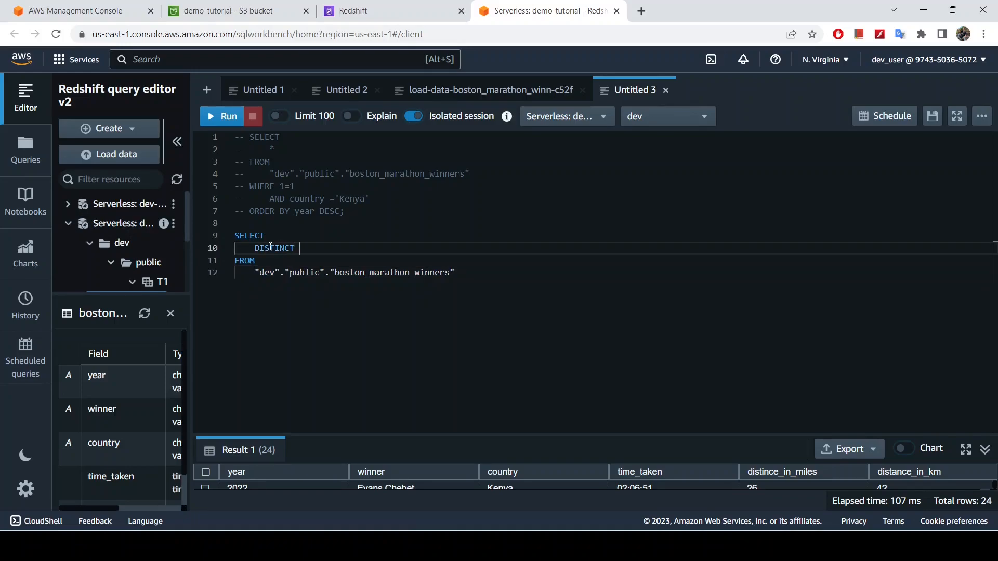
pyautogui.write('cou')
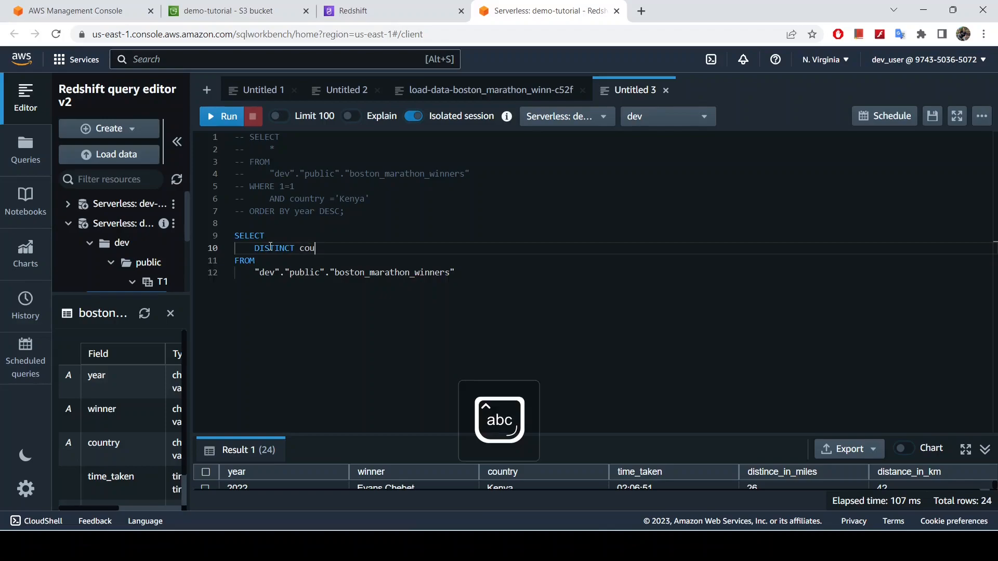
pyautogui.write('ntry')
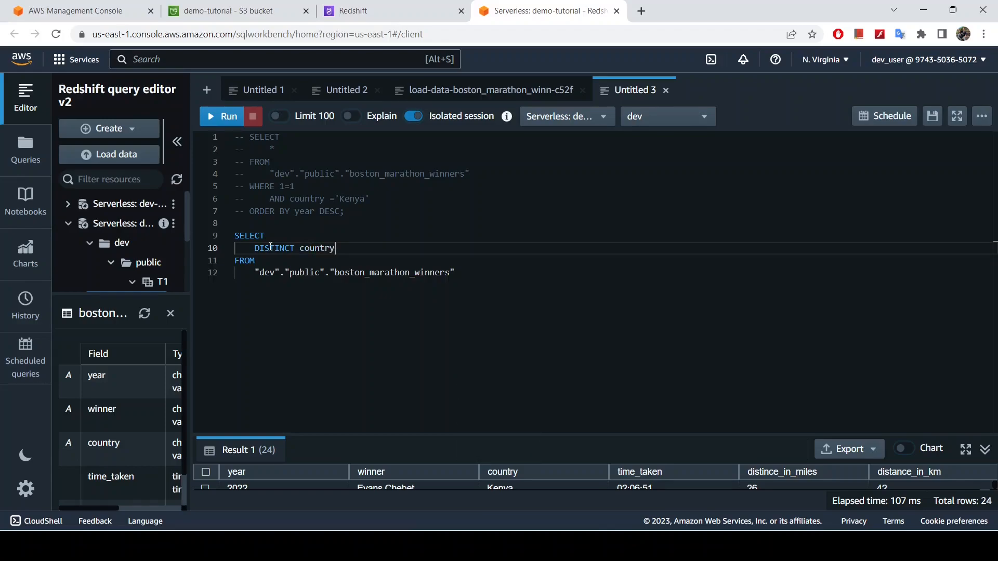
pyautogui.click(483, 273)
pyautogui.write(';')
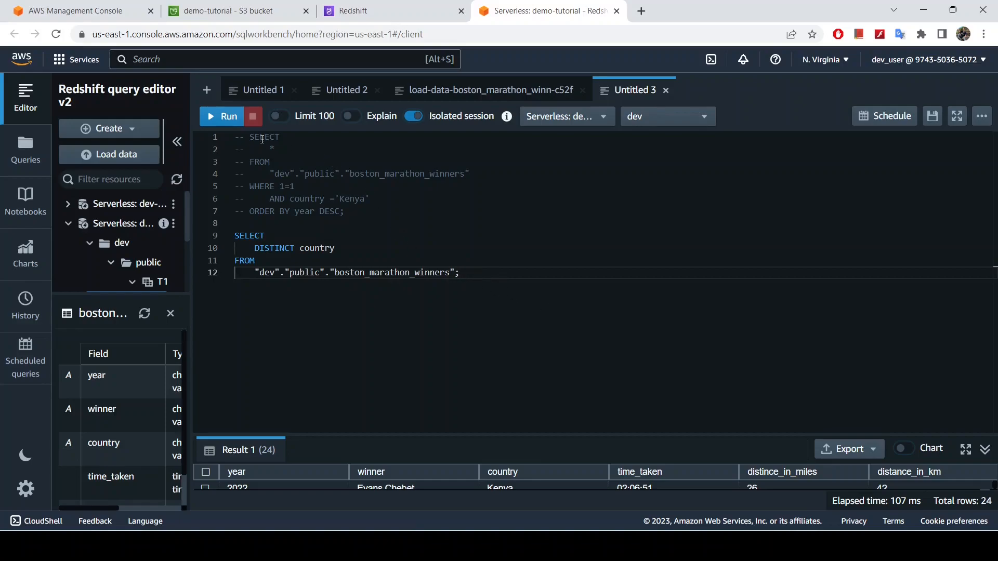
# Run the DISTINCT country query, enlarge the results area and review the full list of countries and the row total
pyautogui.click(230, 119)
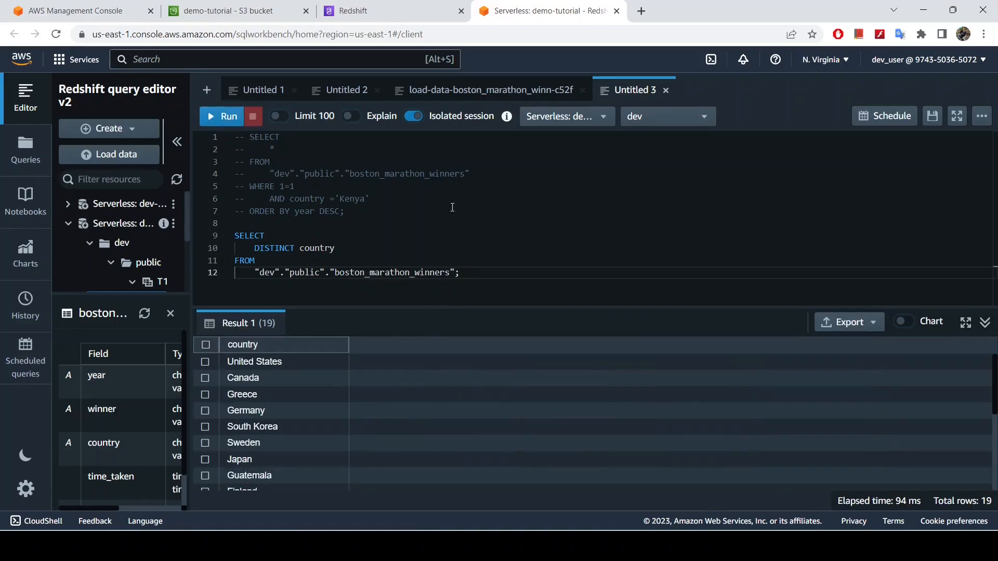
pyautogui.moveTo(468, 308); pyautogui.dragTo(457, 179)
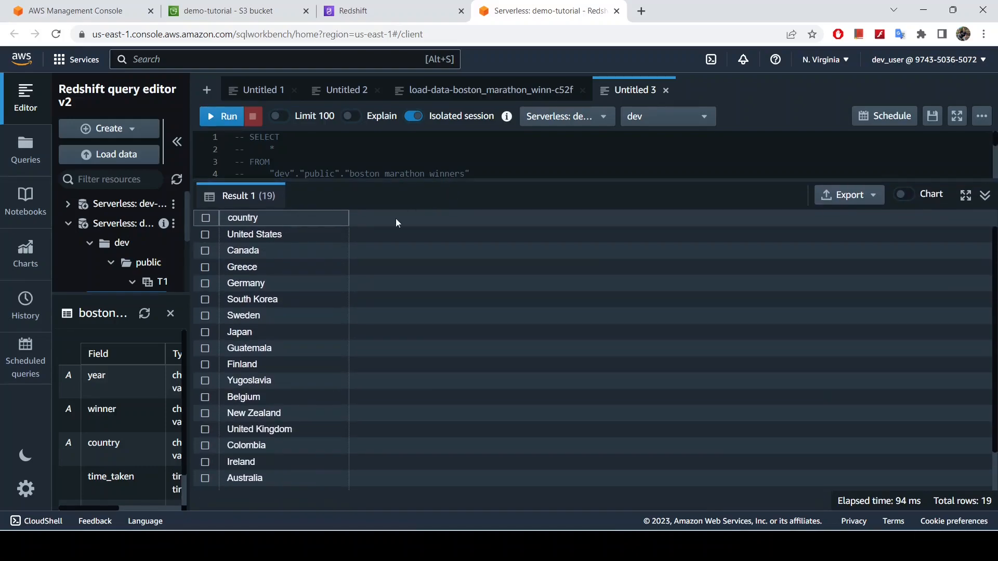
pyautogui.scroll(-1, 274, 322)
pyautogui.scroll(1, 289, 414)
pyautogui.scroll(-1, 290, 385)
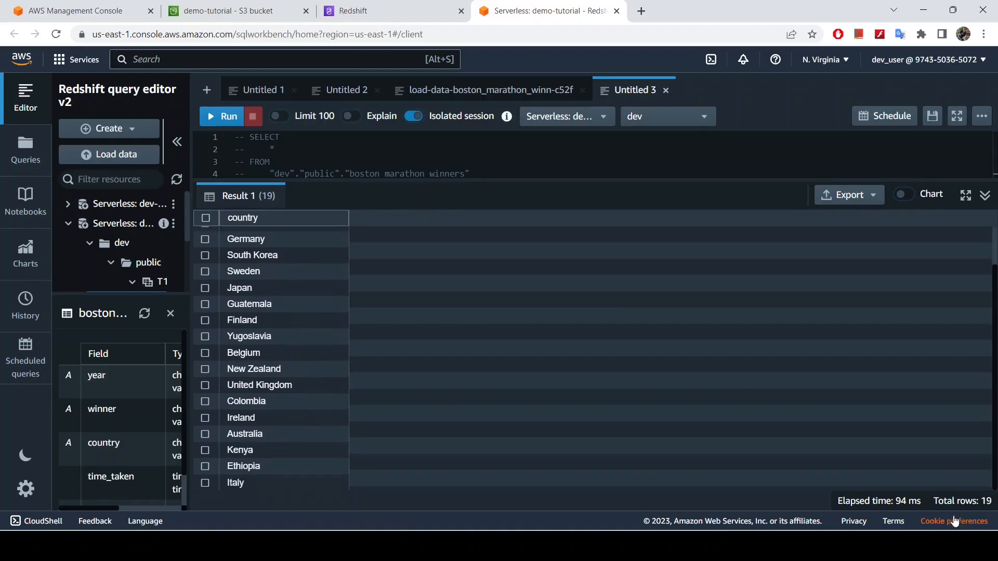
pyautogui.moveTo(978, 500); pyautogui.dragTo(994, 500)
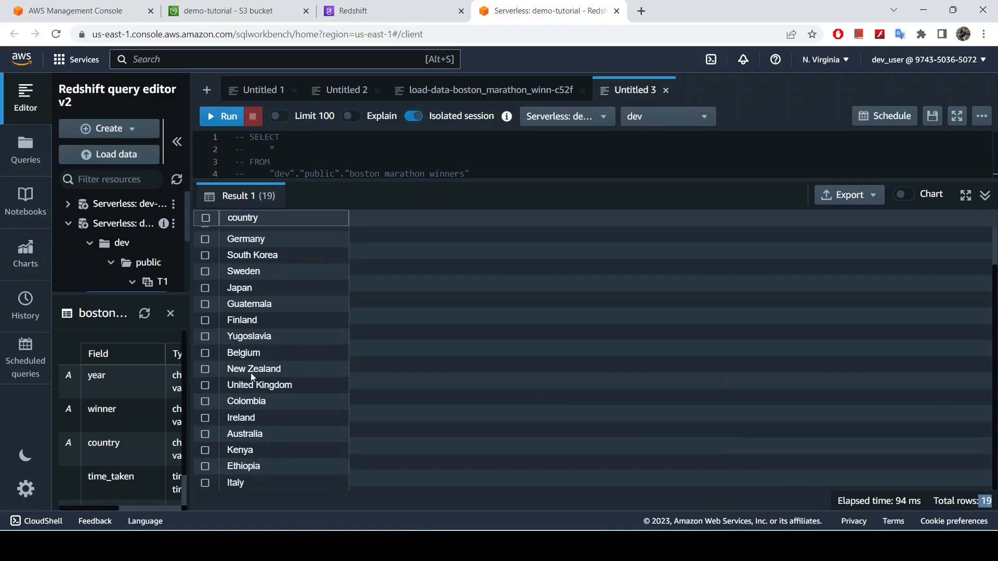
pyautogui.scroll(1, 284, 369)
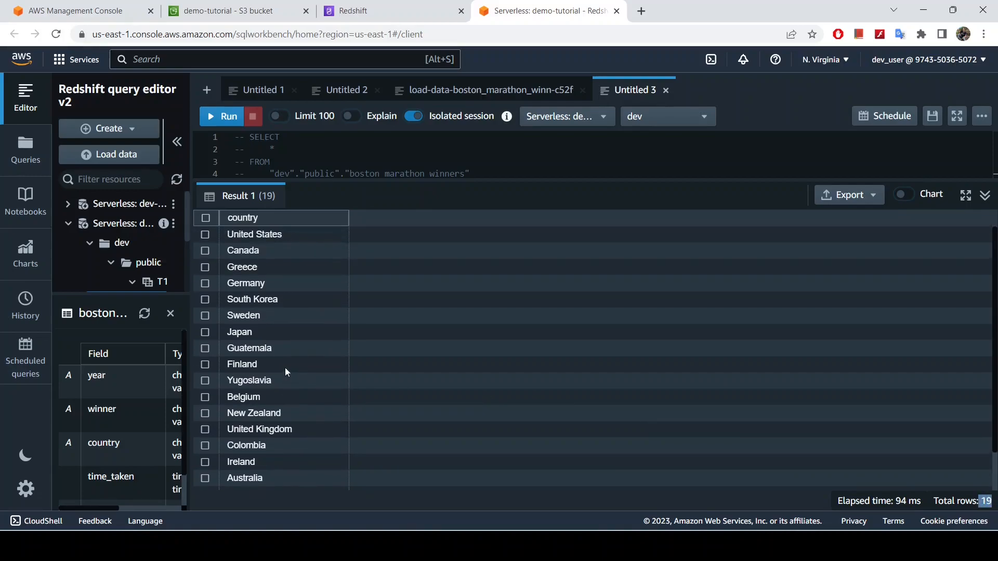
pyautogui.scroll(-1, 300, 367)
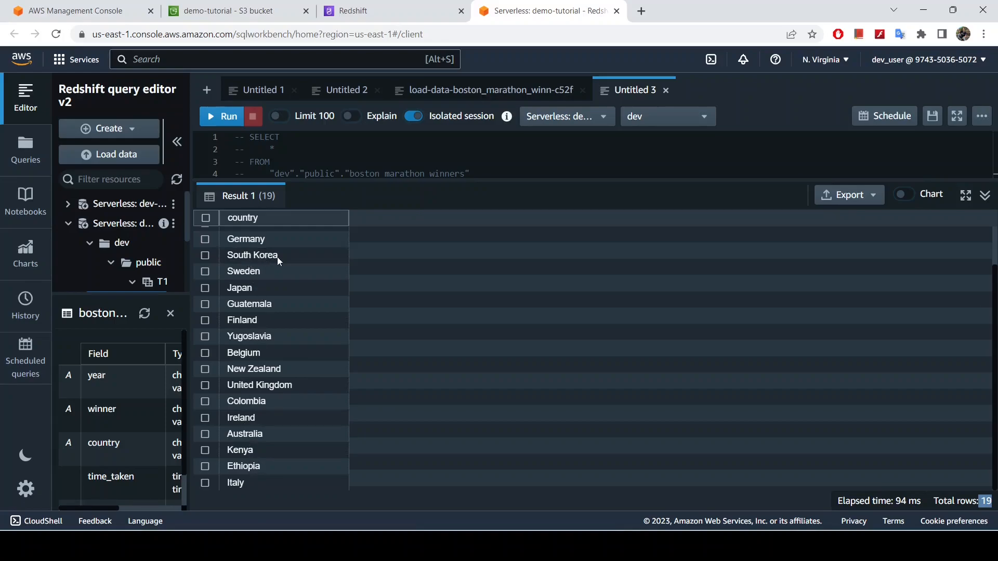
# Enlarge the query area, comment out the DISTINCT country query and uncomment the Kenya query above it
pyautogui.moveTo(425, 179); pyautogui.dragTo(431, 400)
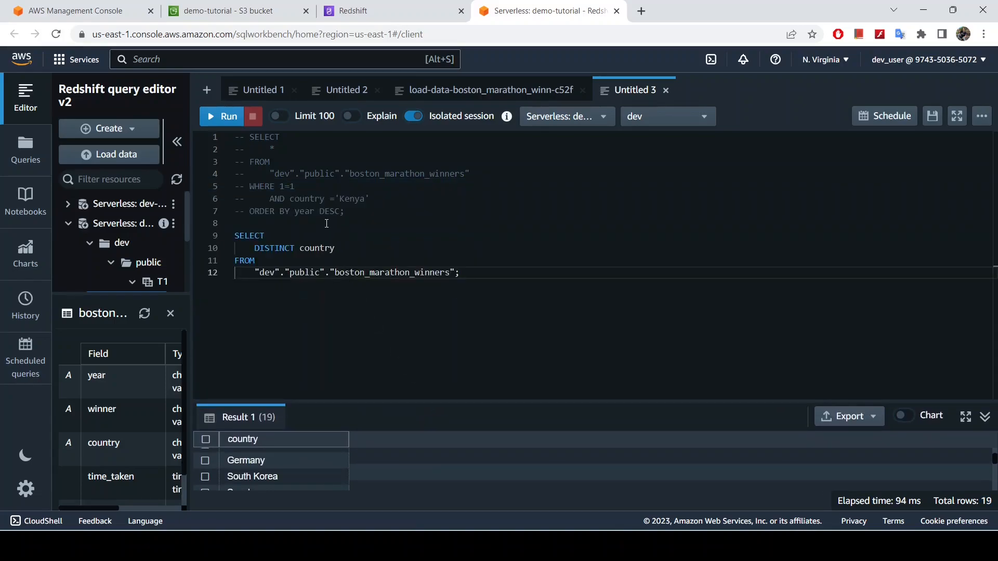
pyautogui.moveTo(501, 271); pyautogui.dragTo(228, 244)
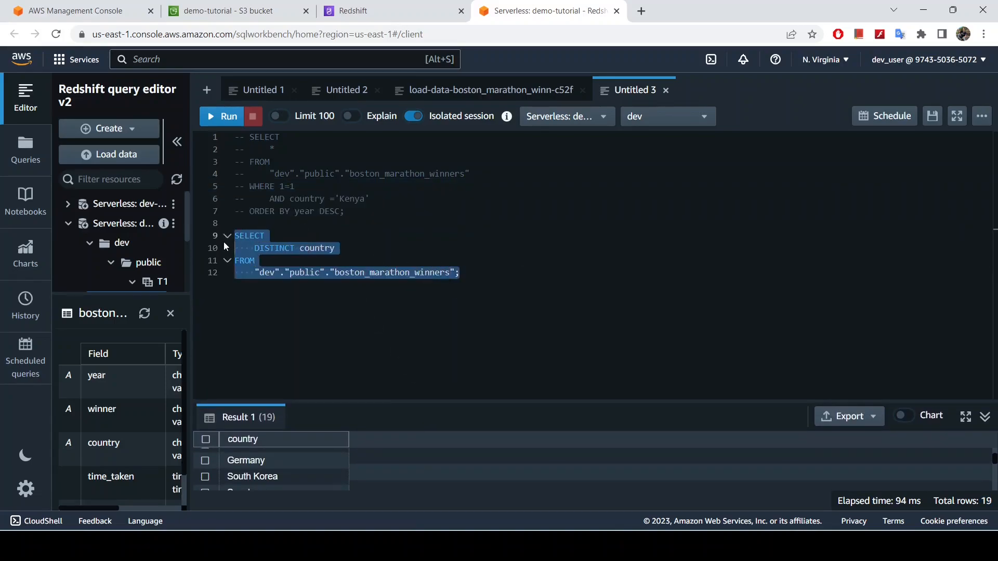
pyautogui.hotkey('ctrl', '/')
pyautogui.moveTo(344, 216); pyautogui.dragTo(214, 137)
pyautogui.hotkey('ctrl', '/')
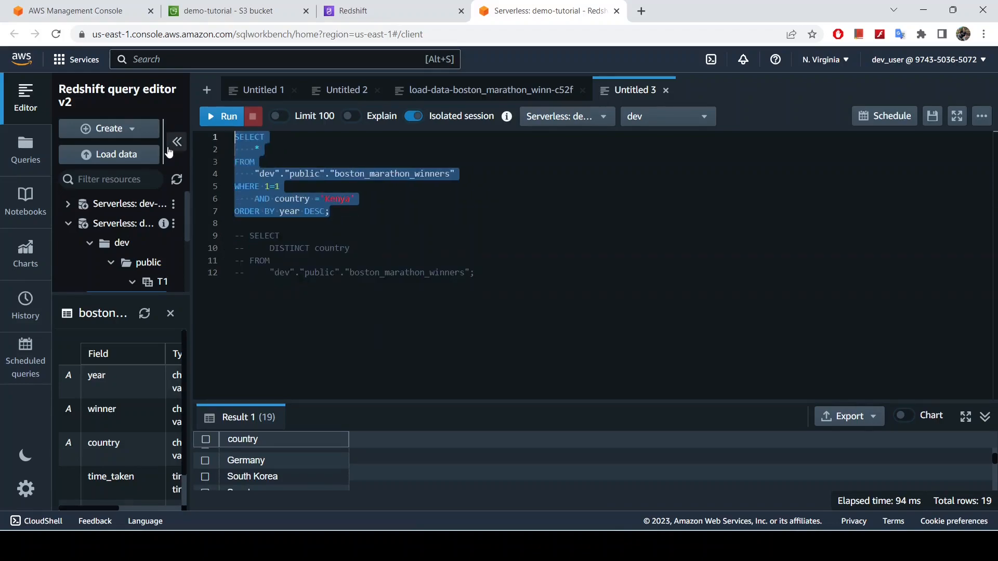
# Change the country value in the WHERE filter of the first query to 'South Korea'
pyautogui.click(355, 199)
pyautogui.press('BackSpace')
pyautogui.press('BackSpace')
pyautogui.press('BackSpace')
pyautogui.press('BackSpace')
pyautogui.press('BackSpace')
pyautogui.press('BackSpace')
pyautogui.press('capslock')
pyautogui.write('S')
pyautogui.press('capslock')
pyautogui.write('outh')
pyautogui.press('capslock')
pyautogui.write('K')
pyautogui.press('capslock')
pyautogui.write('orea')
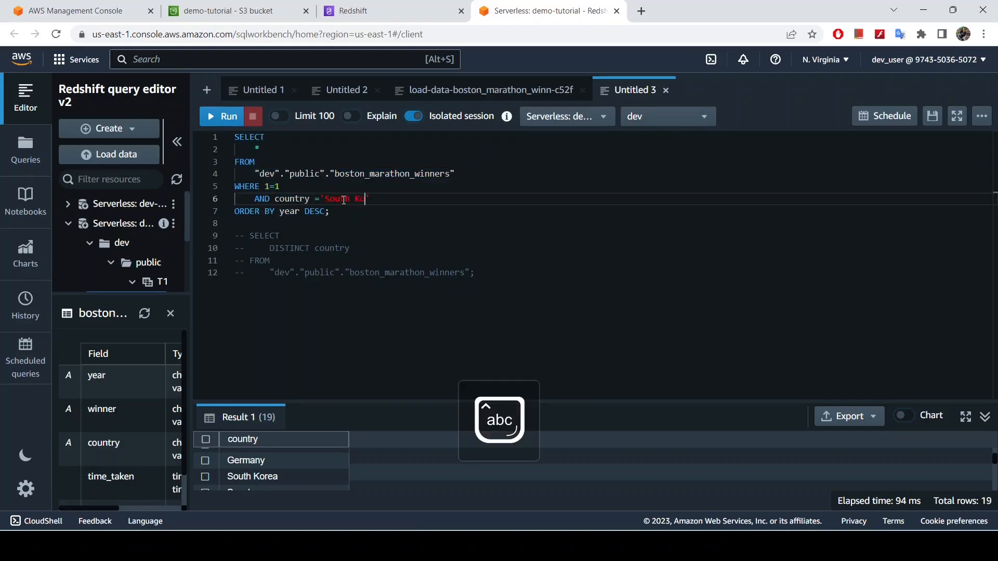
# Run only the selected South Korea query and enlarge the results area to view its winners
pyautogui.moveTo(341, 212); pyautogui.dragTo(235, 137)
pyautogui.click(217, 115)
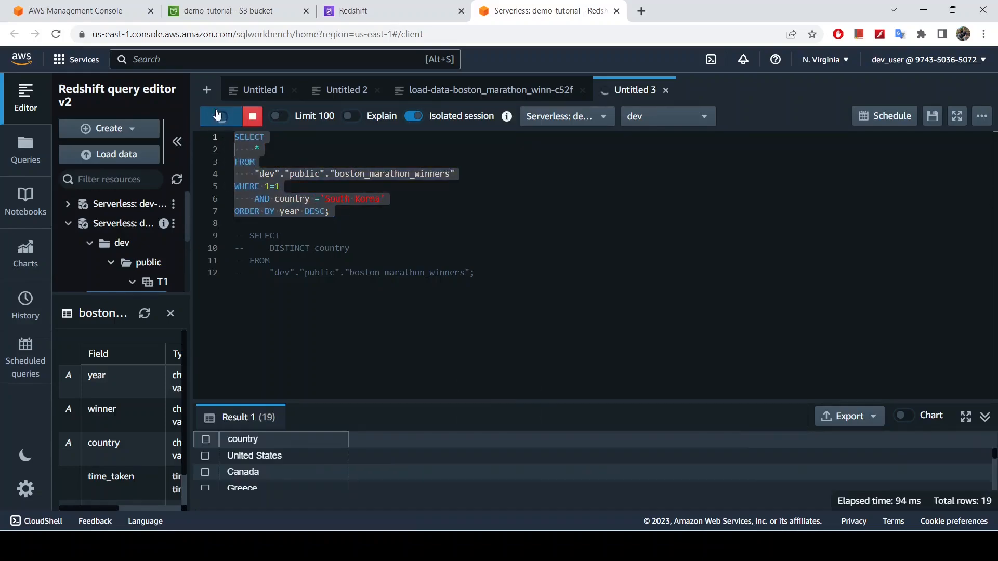
pyautogui.moveTo(621, 400); pyautogui.dragTo(548, 233)
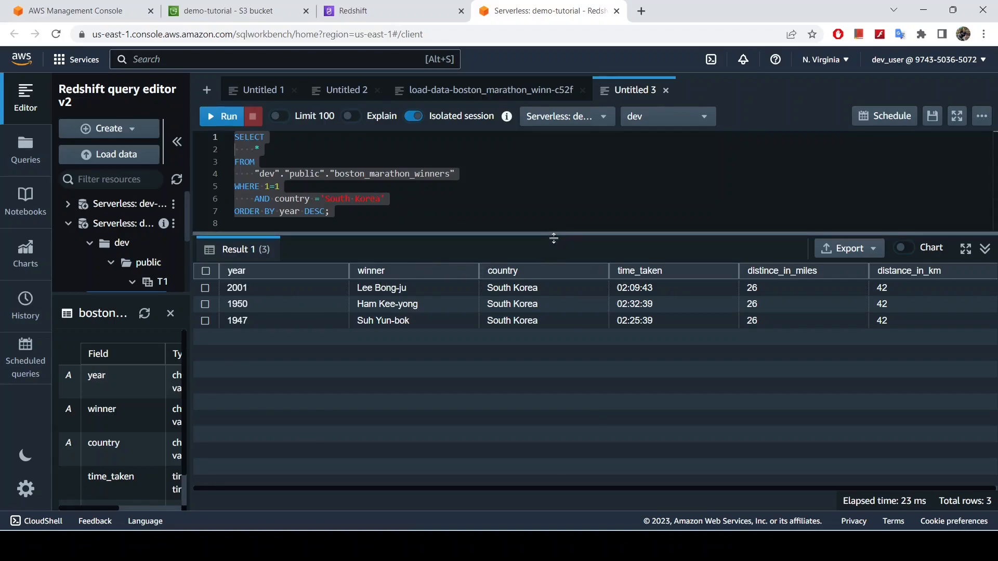
# Enlarge the query area again, uncomment the DISTINCT country query and run only that statement
pyautogui.moveTo(553, 233); pyautogui.dragTo(554, 376)
pyautogui.click(314, 222)
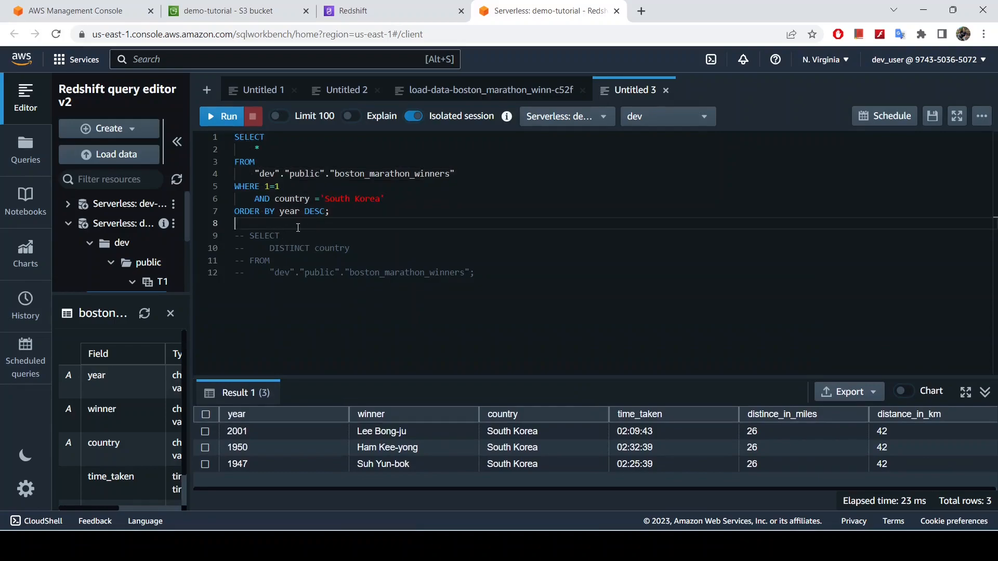
pyautogui.moveTo(487, 275); pyautogui.dragTo(210, 239)
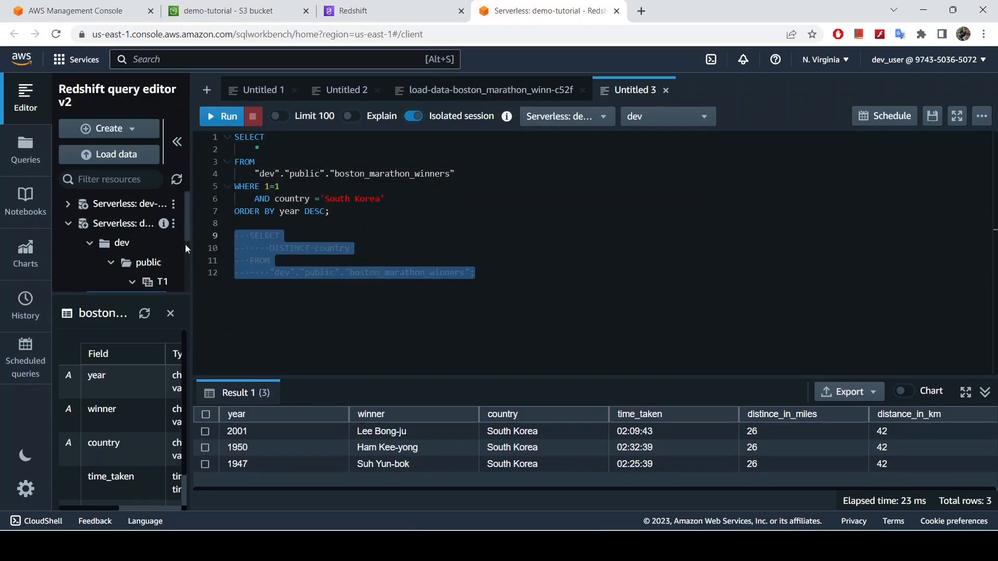
pyautogui.hotkey('ctrl', '/')
pyautogui.click(454, 276)
pyautogui.moveTo(454, 276); pyautogui.dragTo(234, 238)
pyautogui.click(222, 117)
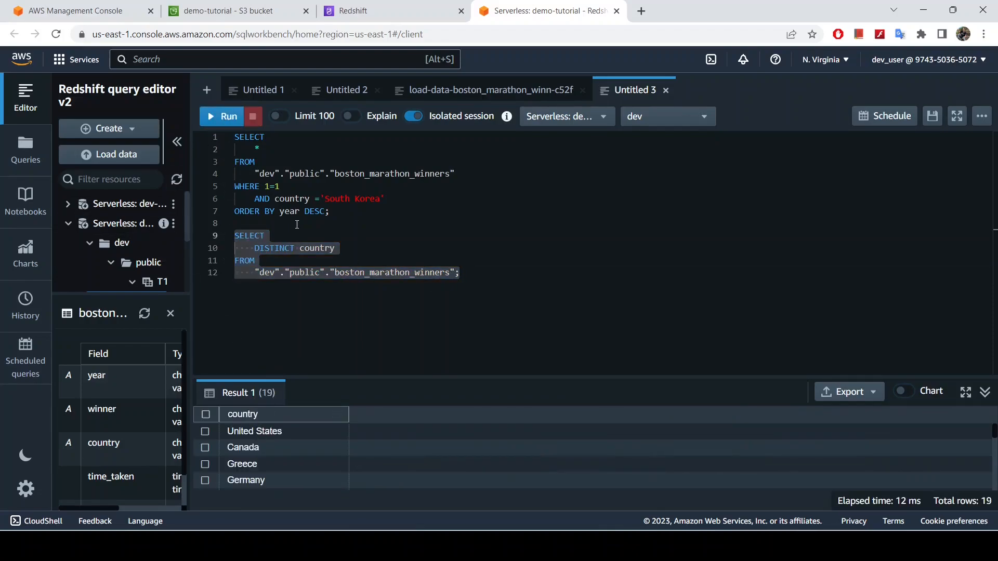
# Change the first query's country filter to 'United States' and run only that query
pyautogui.click(389, 259)
pyautogui.click(380, 200)
pyautogui.press('BackSpace')
pyautogui.press('BackSpace')
pyautogui.press('BackSpace')
pyautogui.press('BackSpace')
pyautogui.press('BackSpace')
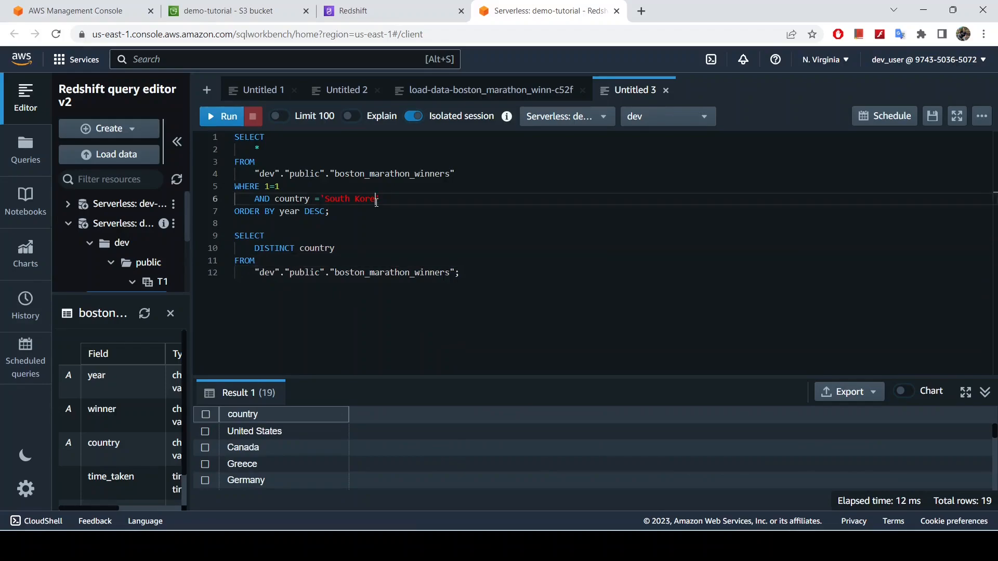
pyautogui.press('BackSpace')
pyautogui.press('BackSpace')
pyautogui.press('BackSpace')
pyautogui.press('BackSpace')
pyautogui.press('BackSpace')
pyautogui.press('BackSpace')
pyautogui.write('United States')
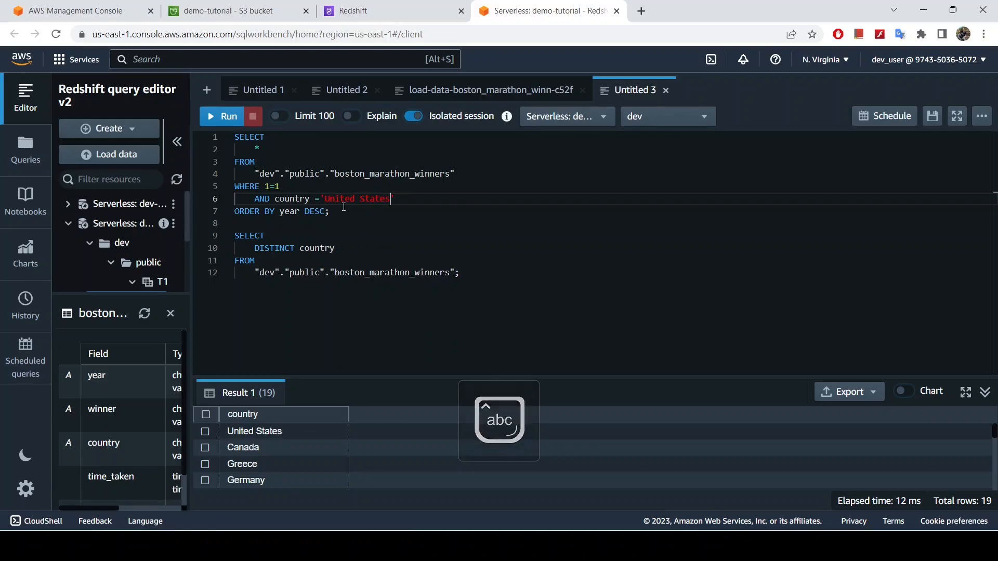
pyautogui.moveTo(344, 207); pyautogui.dragTo(235, 136)
pyautogui.click(221, 115)
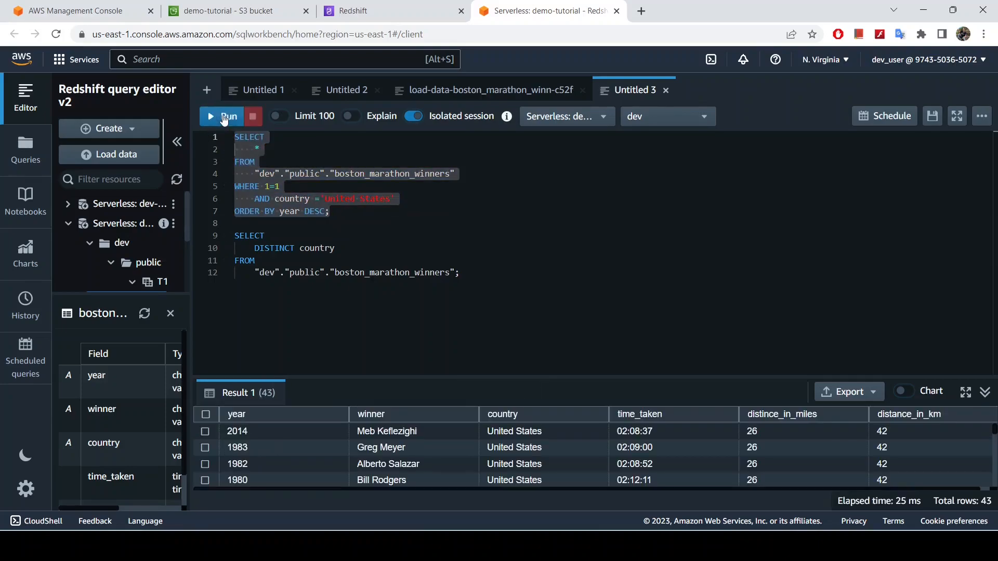
# Enlarge the results area to review all the United States winners by year, and return to the enlarged query area
pyautogui.moveTo(592, 370); pyautogui.dragTo(363, 135)
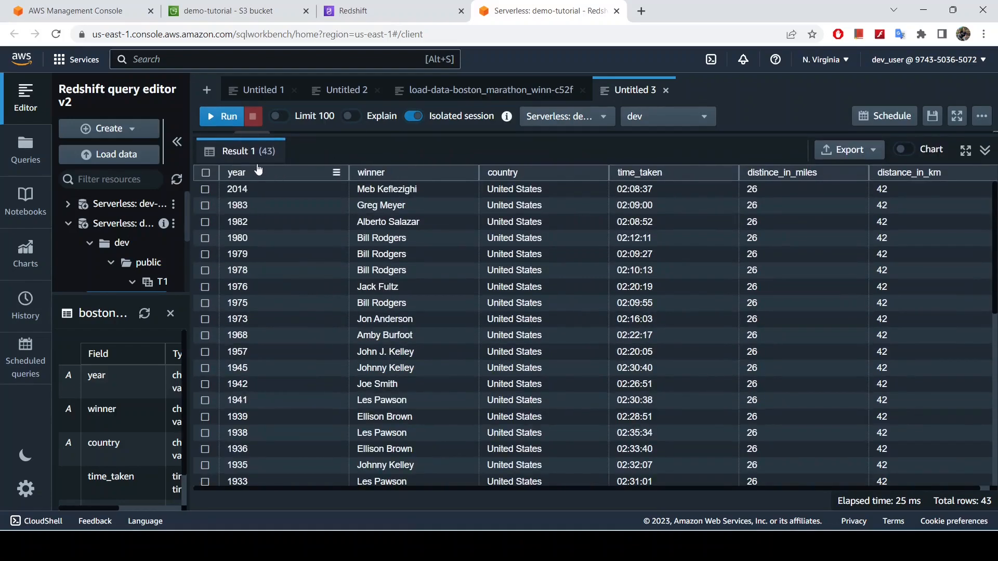
pyautogui.scroll(-8, 487, 364)
pyautogui.scroll(-1, 486, 364)
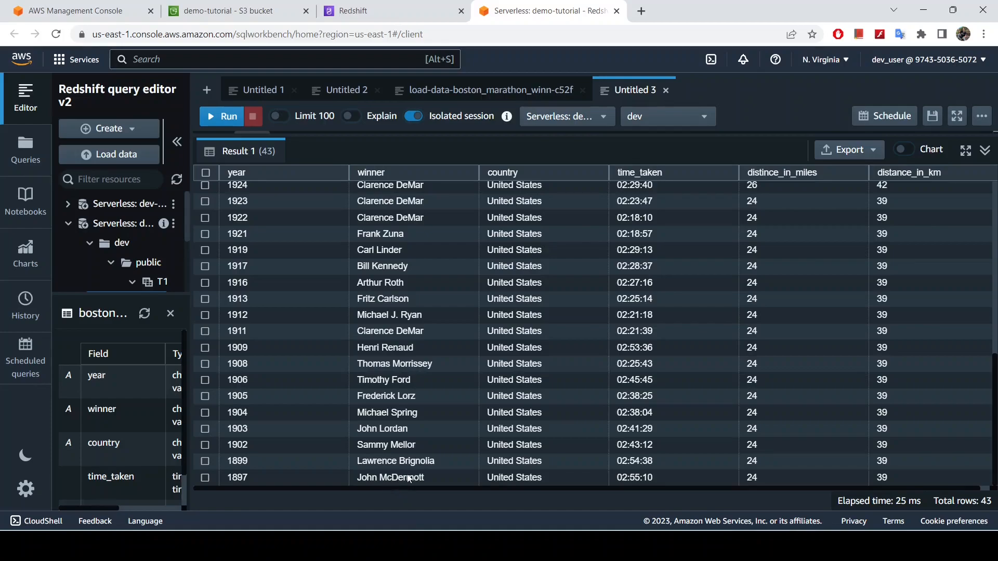
pyautogui.scroll(10, 539, 463)
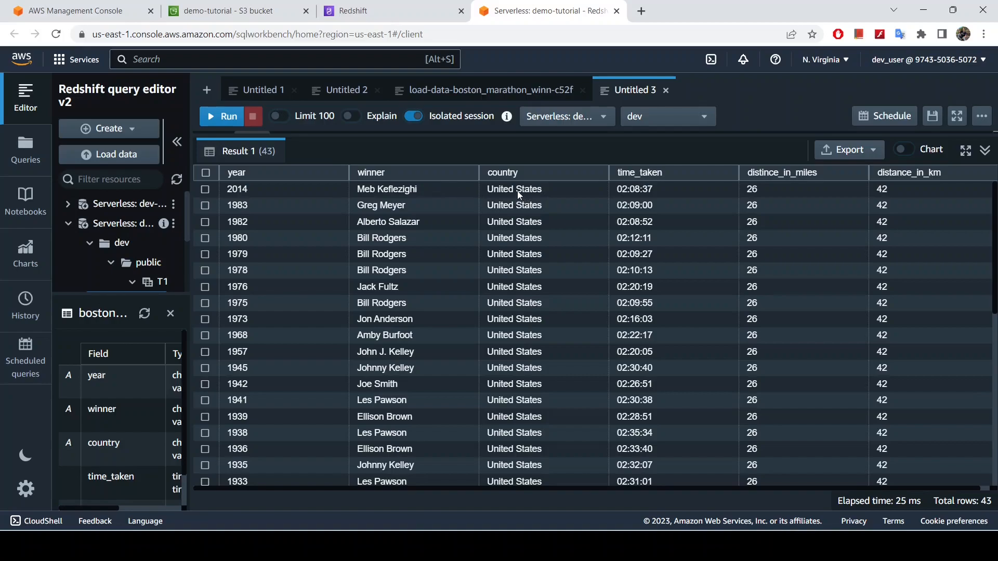
pyautogui.scroll(-7, 555, 291)
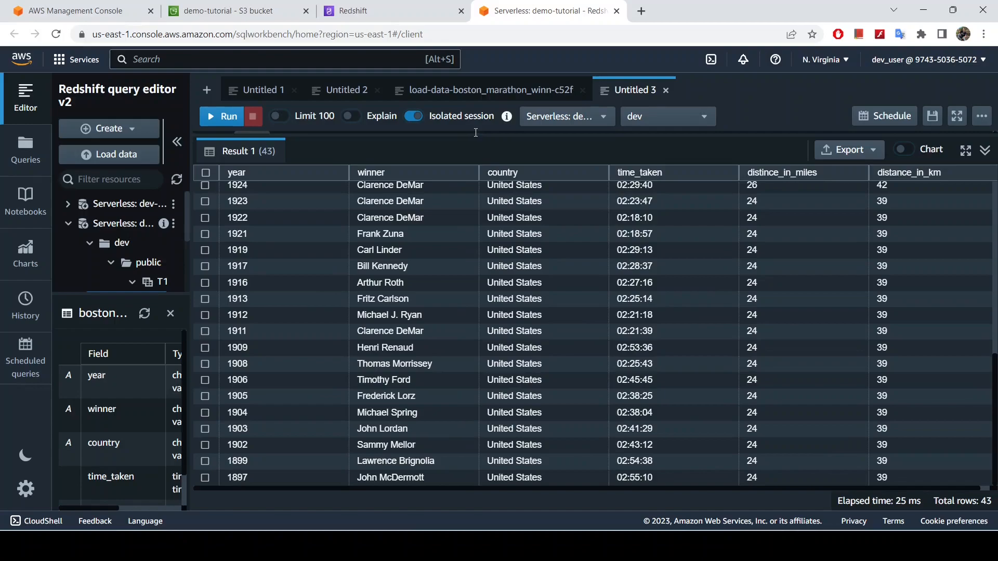
pyautogui.moveTo(479, 138); pyautogui.dragTo(526, 366)
pyautogui.click(469, 265)
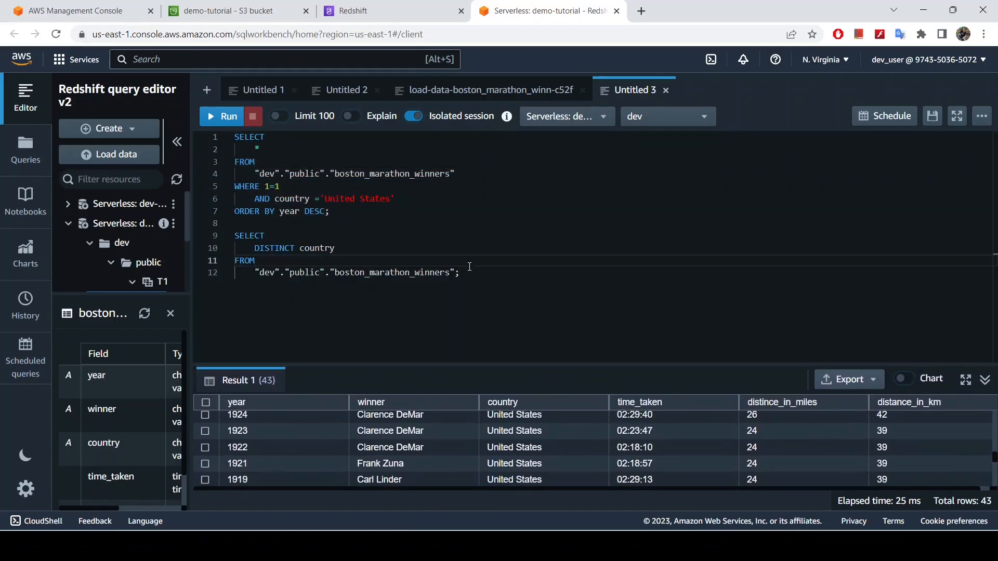